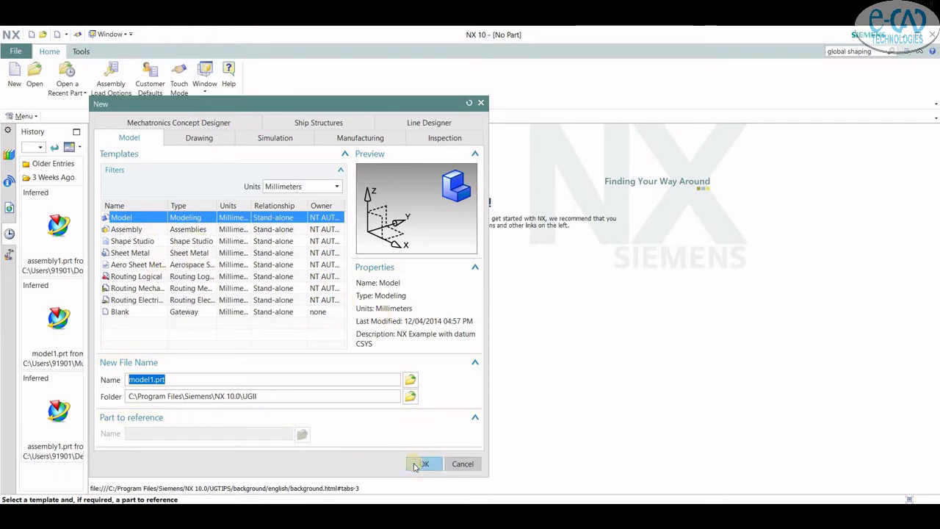
Create a new millimetre Model part named model1.prt
{"action": "left_click", "coordinate": [423, 463]}
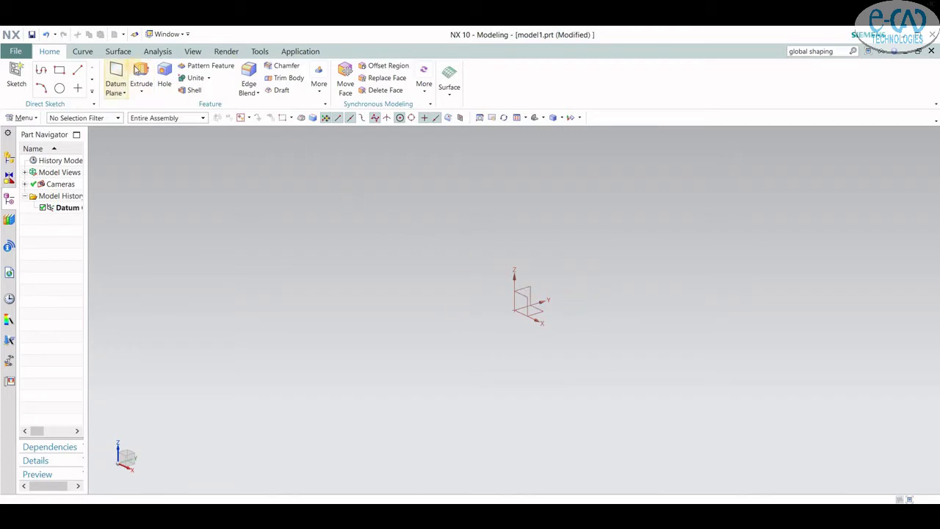
Add a datum plane offset 30 mm from the YZ plane
{"action": "left_click", "coordinate": [115, 79]}
{"action": "left_click", "coordinate": [555, 321]}
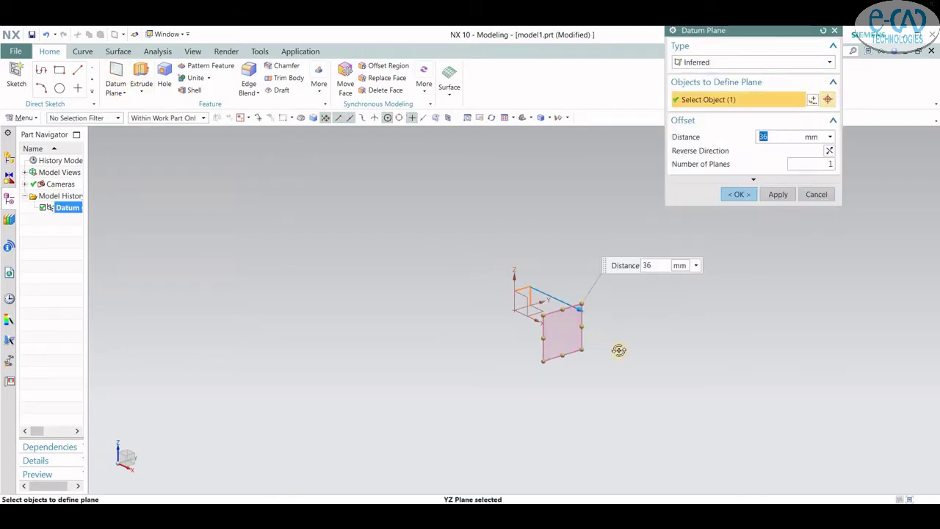
{"action": "middle_click_drag", "start_coordinate": [619, 350], "coordinate": [643, 289]}
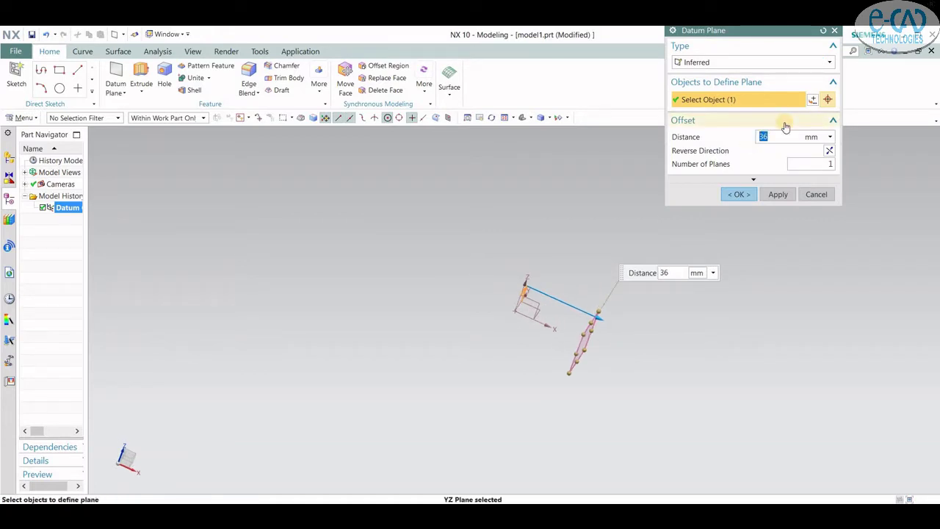
{"action": "type", "text": "30"}
{"action": "key", "text": "Return"}
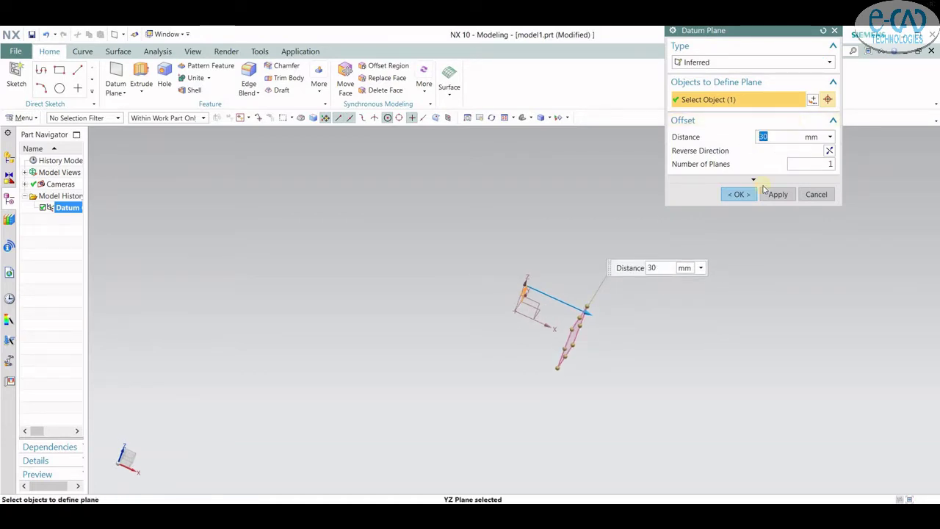
{"action": "left_click", "coordinate": [743, 195]}
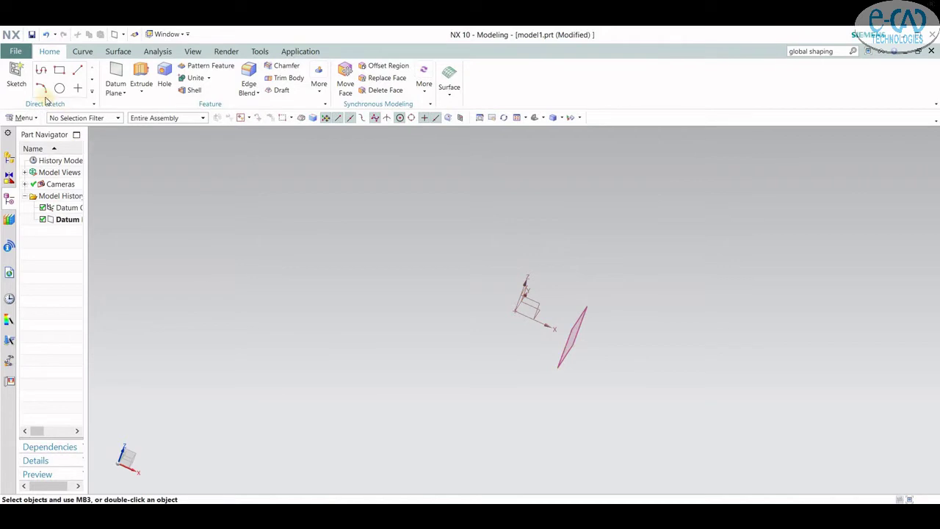
Start a sketch on the new offset datum plane
{"action": "left_click", "coordinate": [16, 74]}
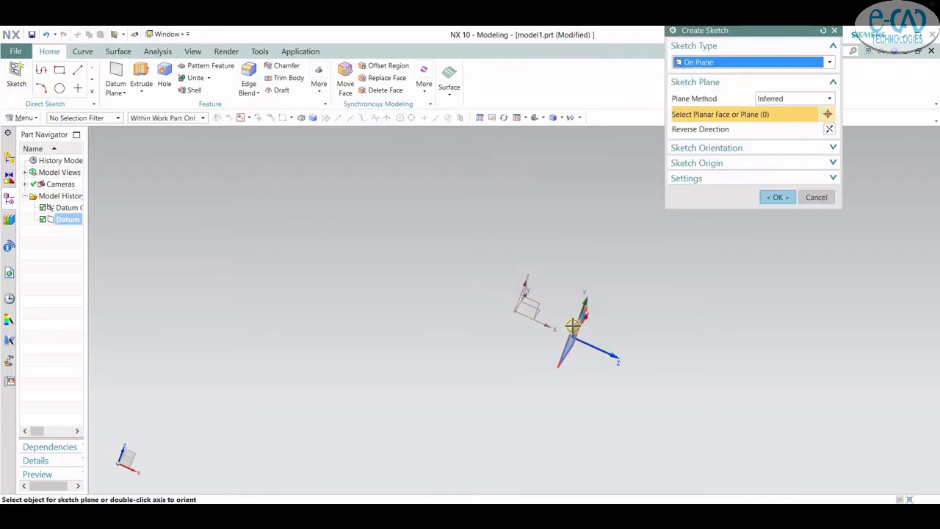
{"action": "left_click", "coordinate": [576, 317]}
{"action": "left_click", "coordinate": [782, 198]}
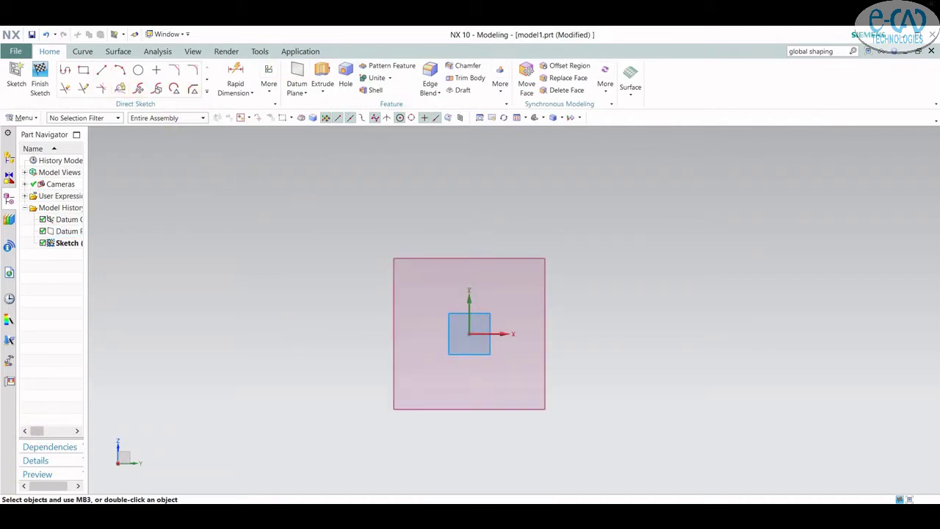
Sketch a circle and a thin rectangle extending beside it
{"action": "left_click", "coordinate": [138, 69]}
{"action": "scroll", "coordinate": [458, 338], "scroll_direction": "up", "scroll_amount": 3}
{"action": "left_click", "coordinate": [457, 312]}
{"action": "left_click", "coordinate": [458, 339]}
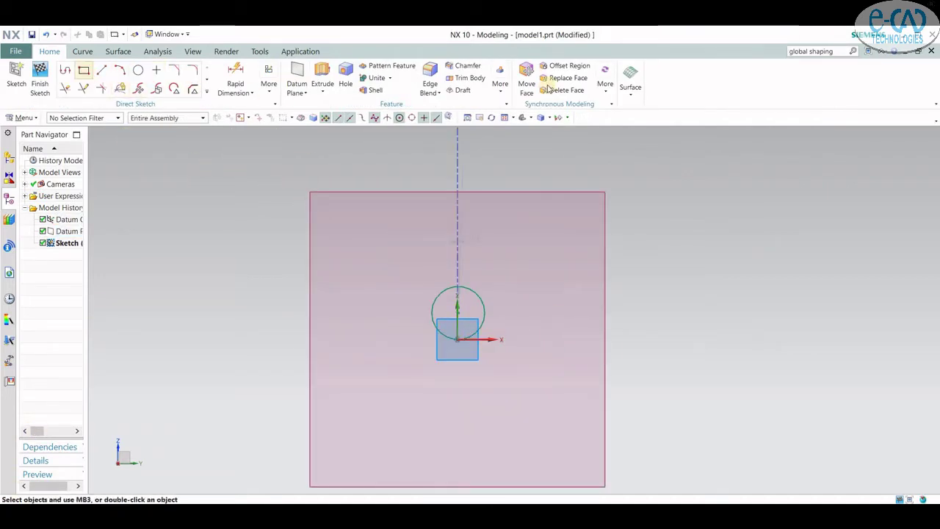
{"action": "key", "text": "r"}
{"action": "left_click", "coordinate": [484, 312]}
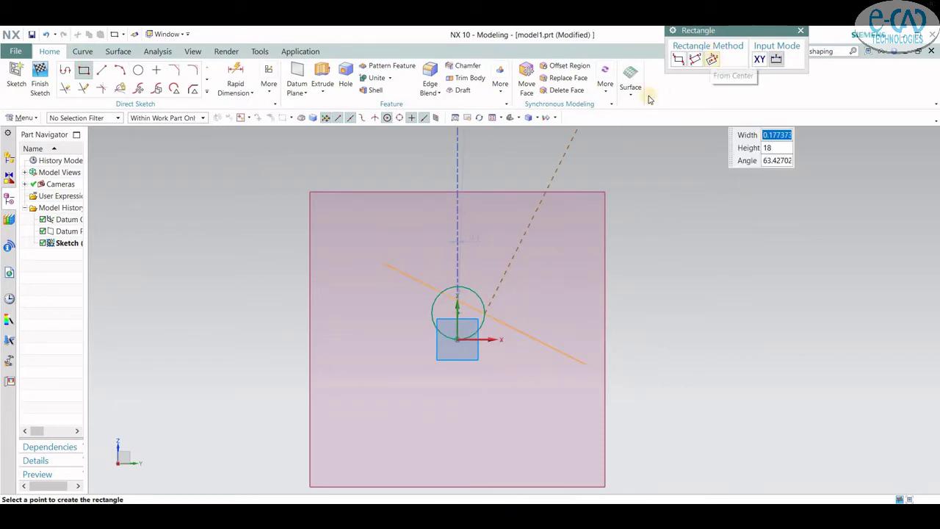
{"action": "left_click", "coordinate": [443, 308]}
{"action": "left_click", "coordinate": [523, 309]}
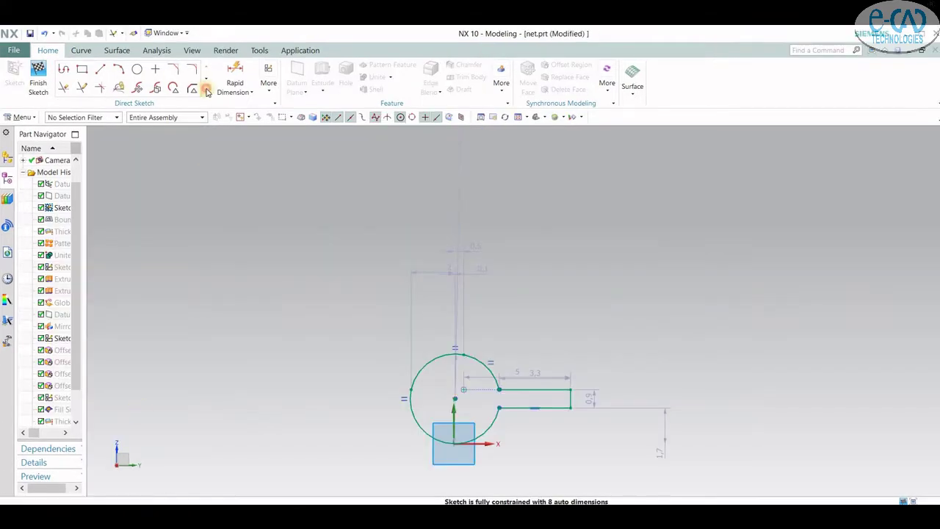
Circularly pattern the rectangle 3 times about the circle centre
{"action": "left_click", "coordinate": [207, 90]}
{"action": "left_click", "coordinate": [155, 161]}
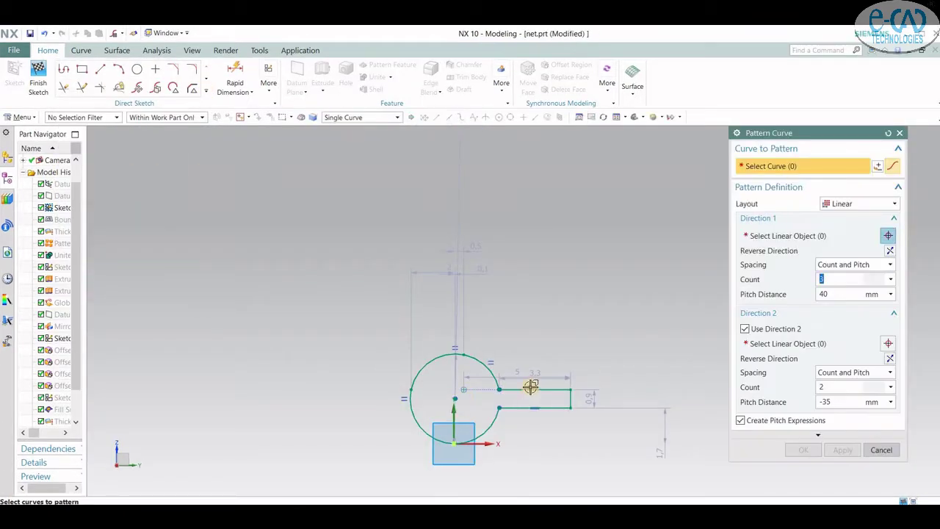
{"action": "left_click", "coordinate": [530, 387]}
{"action": "left_click", "coordinate": [858, 203]}
{"action": "left_click", "coordinate": [836, 216]}
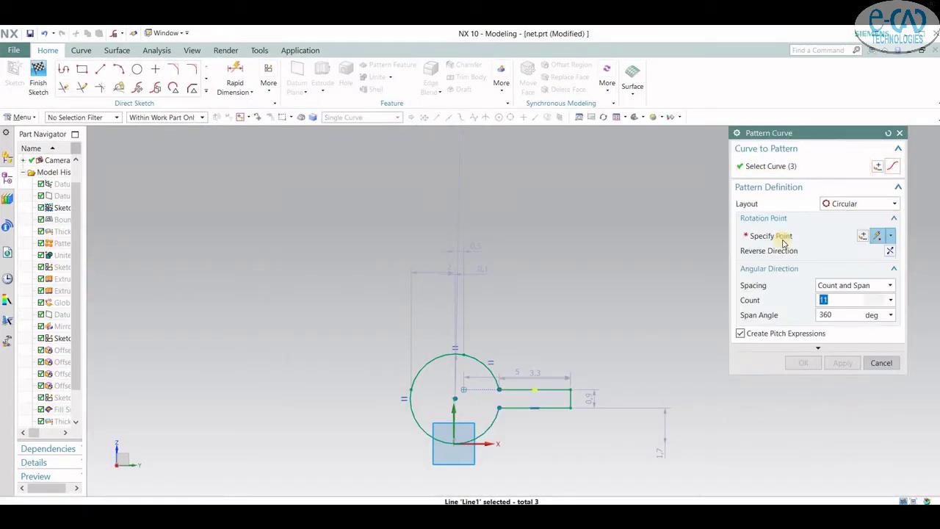
{"action": "left_click", "coordinate": [469, 403]}
{"action": "type", "text": "3"}
{"action": "key", "text": "Tab"}
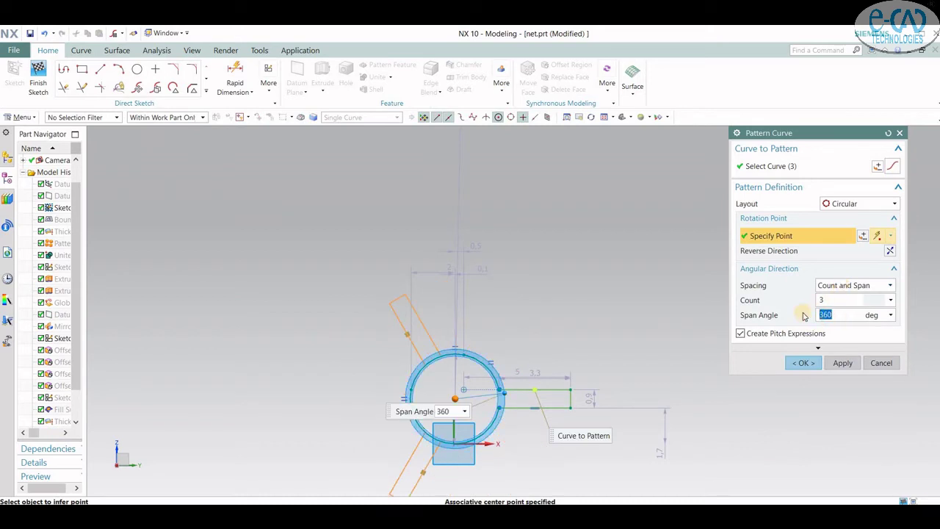
{"action": "left_click", "coordinate": [800, 363]}
Quick Trim the circle arcs inside the arms into one closed outline
{"action": "left_click", "coordinate": [64, 87]}
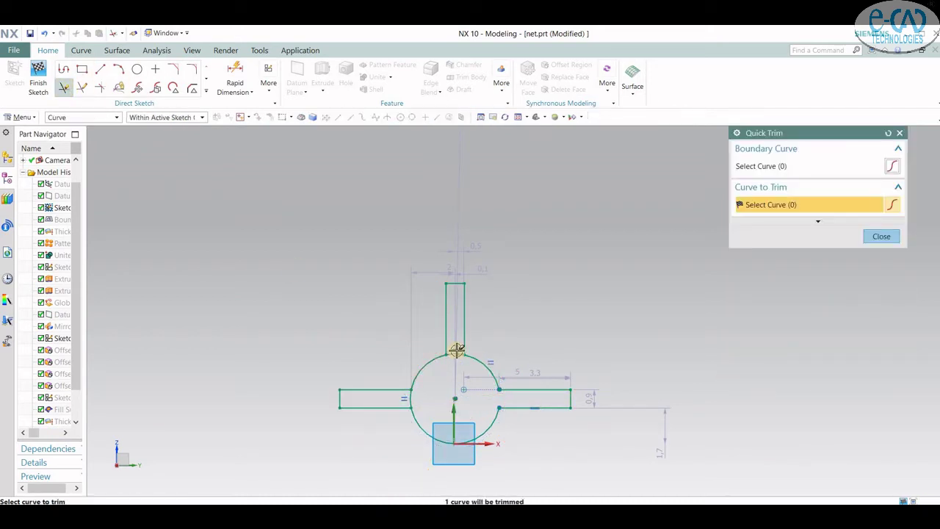
{"action": "left_click", "coordinate": [456, 350]}
{"action": "left_click", "coordinate": [879, 235]}
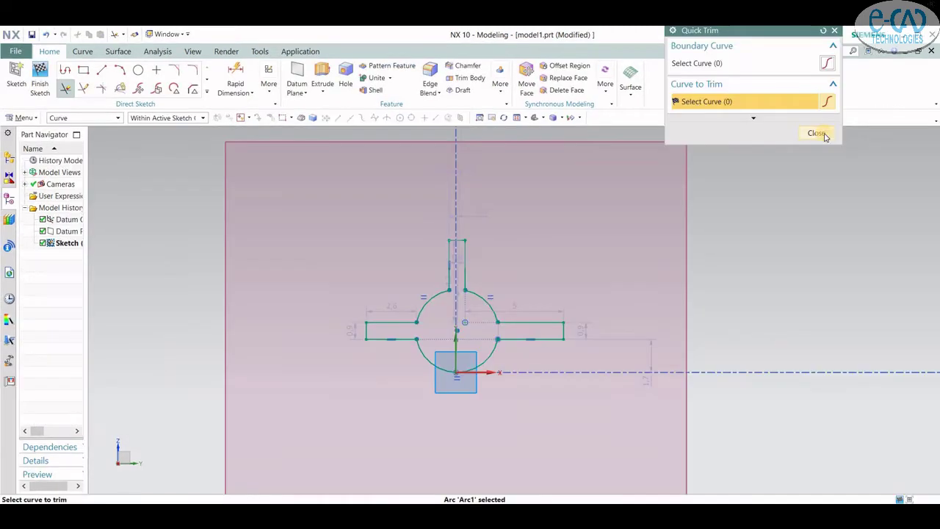
{"action": "left_click", "coordinate": [818, 132]}
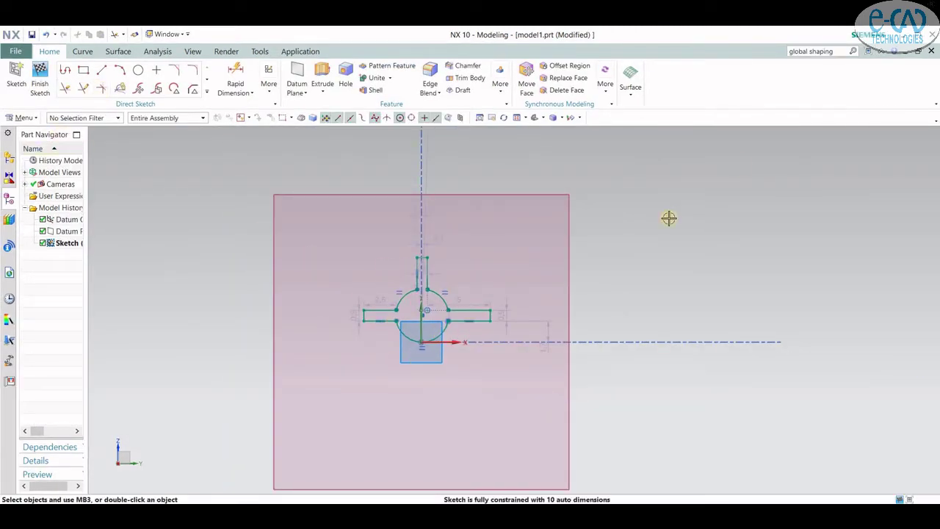
Create a Bounded Plane sheet from the closed circle-and-arms sketch curves
{"action": "left_click", "coordinate": [840, 52]}
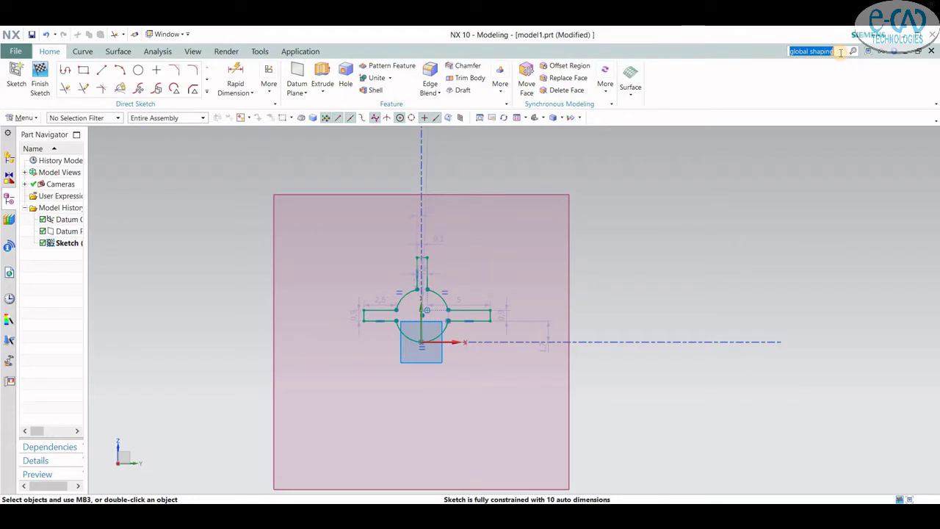
{"action": "type", "text": "boundedplane"}
{"action": "key", "text": "Return"}
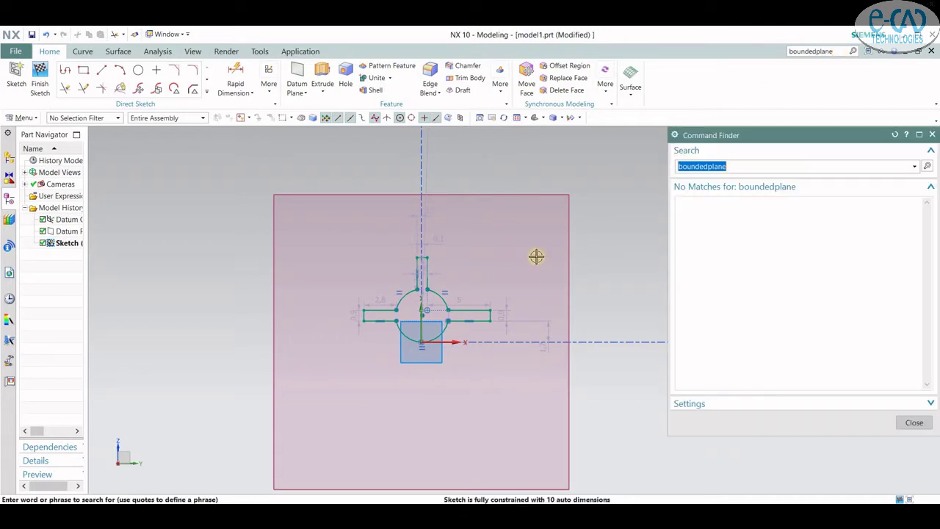
{"action": "left_click", "coordinate": [813, 52]}
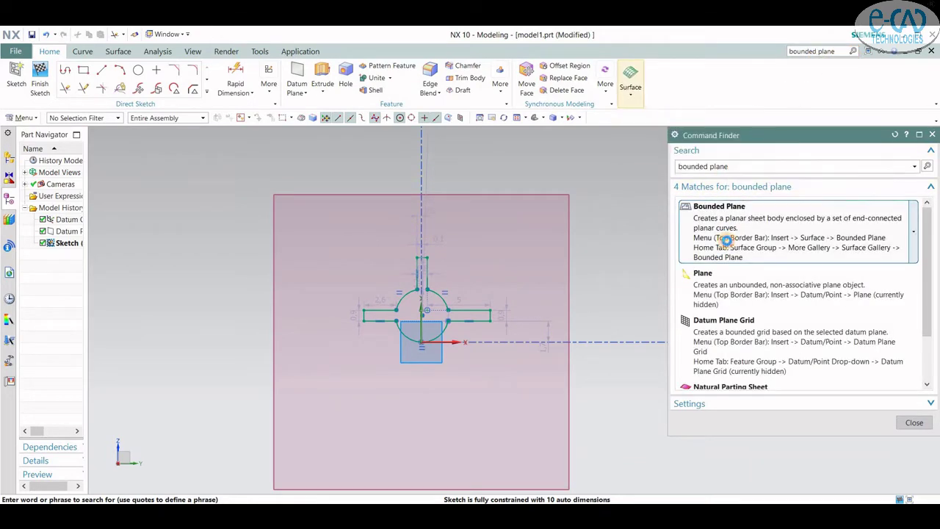
{"action": "left_click", "coordinate": [726, 245]}
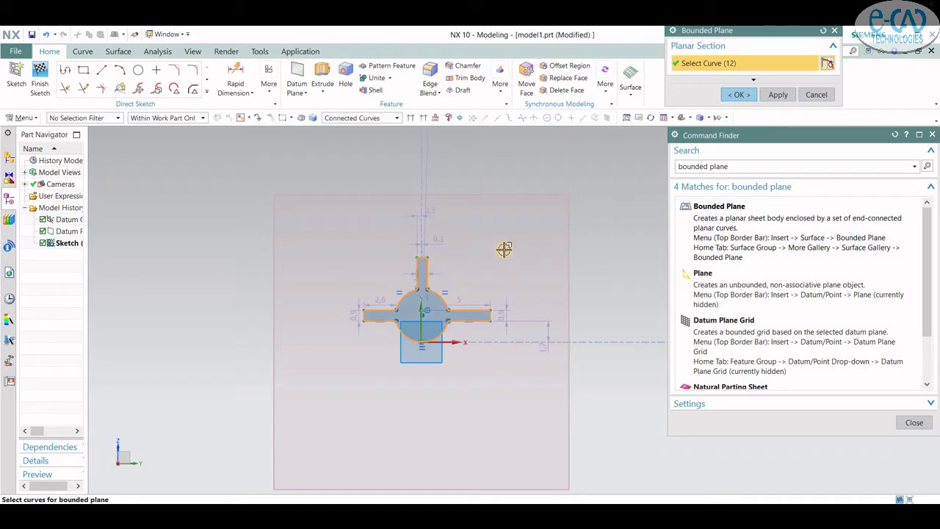
{"action": "mouse_move", "coordinate": [550, 300]}
{"action": "middle_mouse_down"}
{"action": "mouse_move", "coordinate": [608, 324]}
{"action": "mouse_move", "coordinate": [547, 321]}
{"action": "middle_mouse_up"}
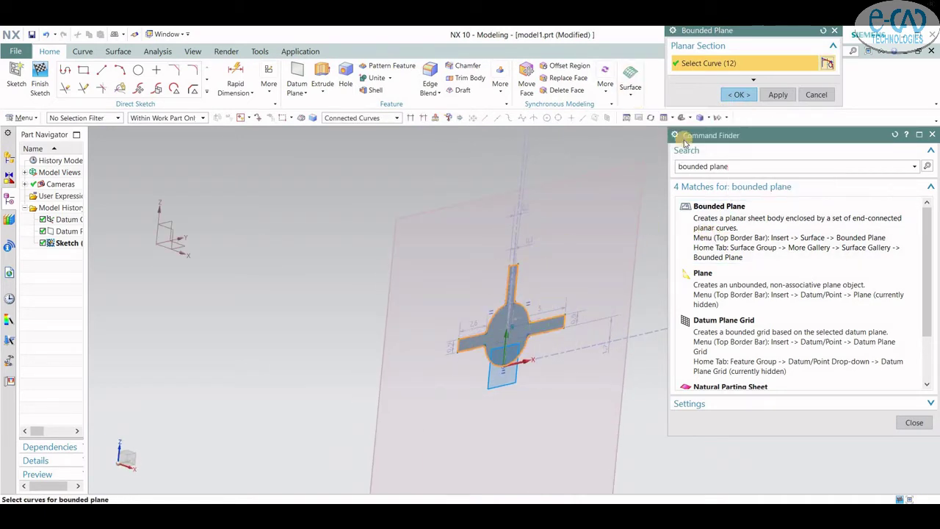
{"action": "left_click", "coordinate": [739, 94]}
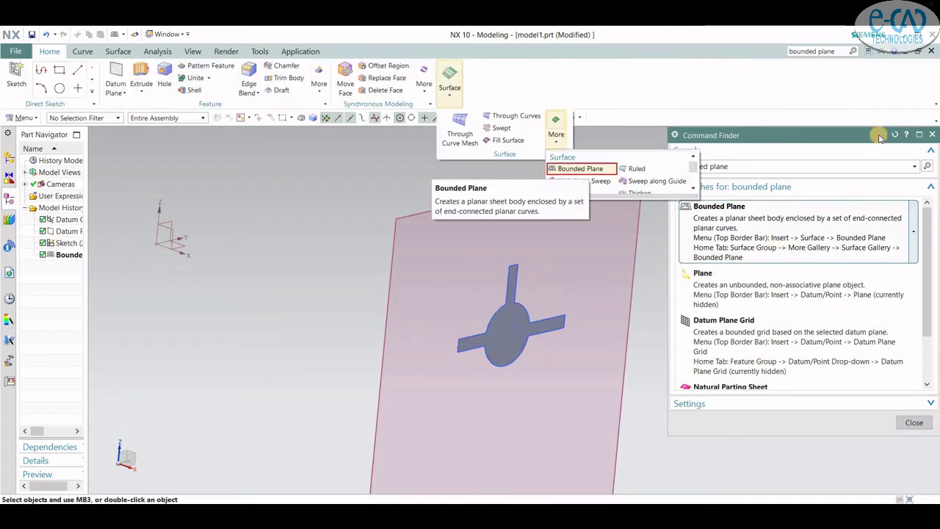
Thicken the cross-shaped bounded-plane face by 0.05 mm
{"action": "left_click", "coordinate": [931, 134]}
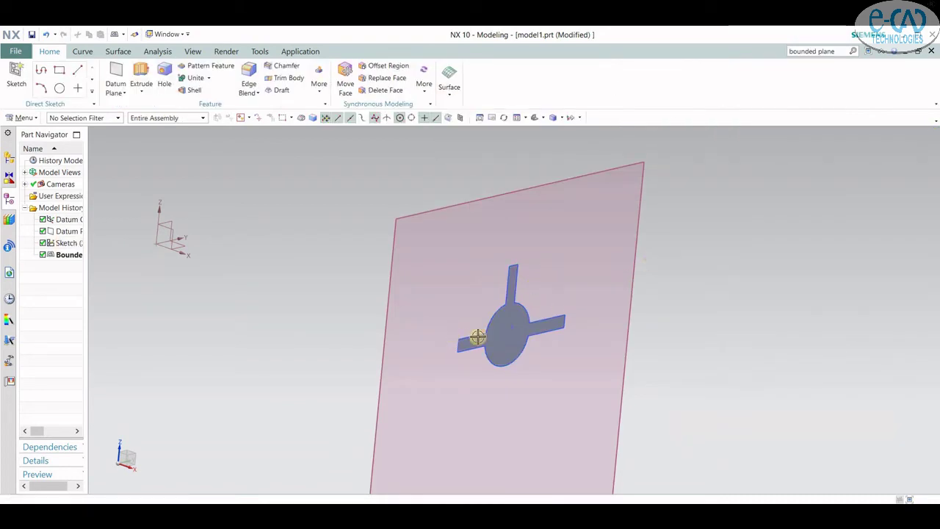
{"action": "scroll", "coordinate": [477, 336], "scroll_direction": "down", "scroll_amount": 3}
{"action": "mouse_move", "coordinate": [497, 331]}
{"action": "middle_mouse_down"}
{"action": "mouse_move", "coordinate": [535, 370]}
{"action": "mouse_move", "coordinate": [497, 335]}
{"action": "mouse_move", "coordinate": [477, 342]}
{"action": "mouse_move", "coordinate": [489, 337]}
{"action": "middle_mouse_up"}
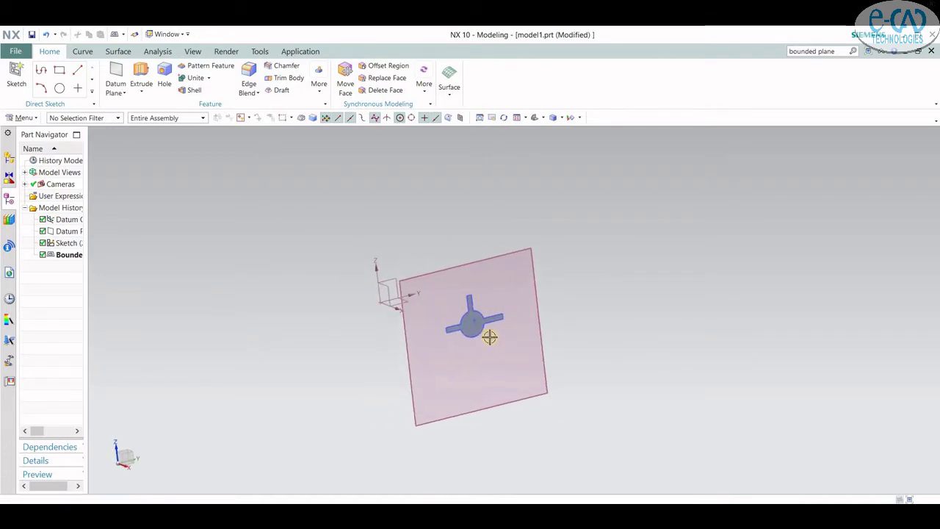
{"action": "scroll", "coordinate": [489, 336], "scroll_direction": "up", "scroll_amount": 2}
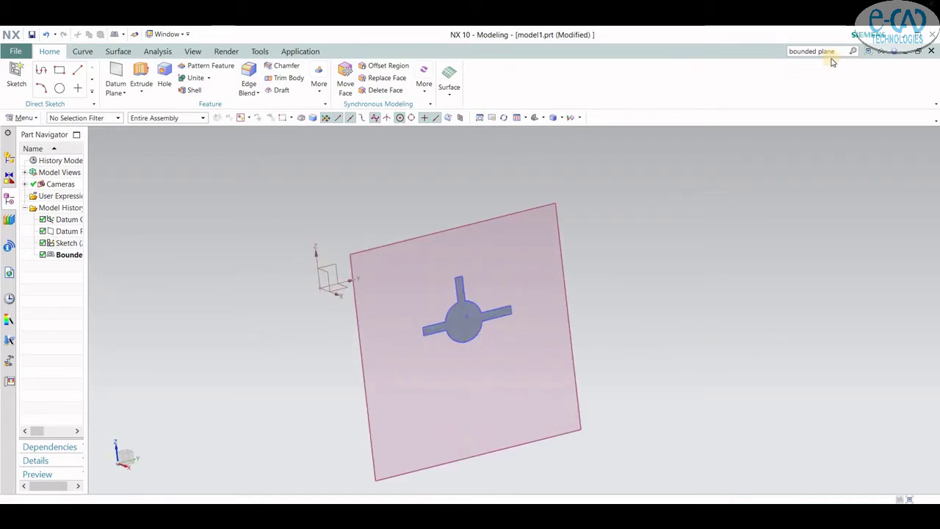
{"action": "left_click_drag", "start_coordinate": [835, 52], "coordinate": [758, 80]}
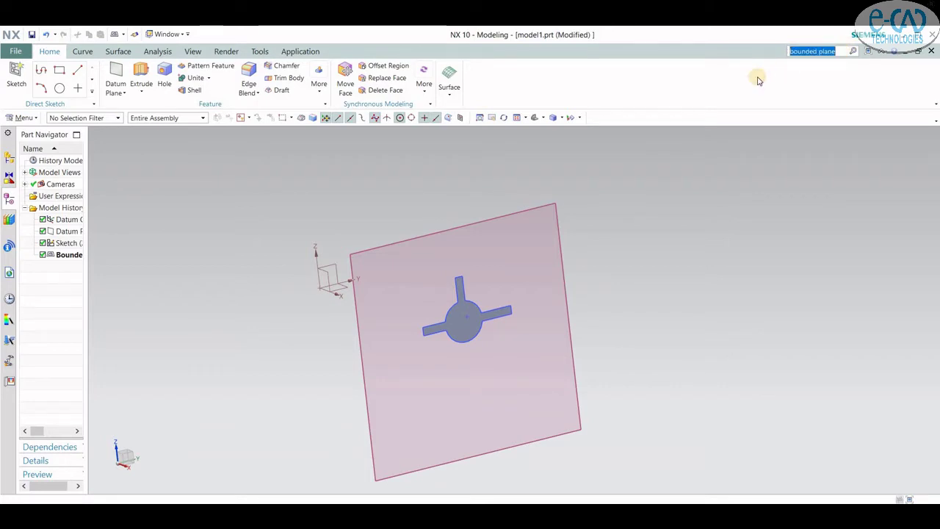
{"action": "type", "text": "thicken"}
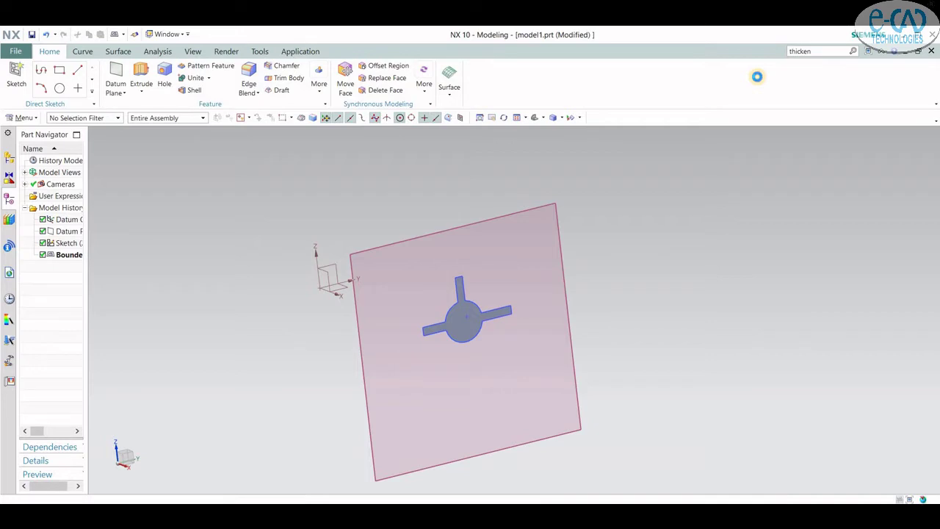
{"action": "key", "text": "Return"}
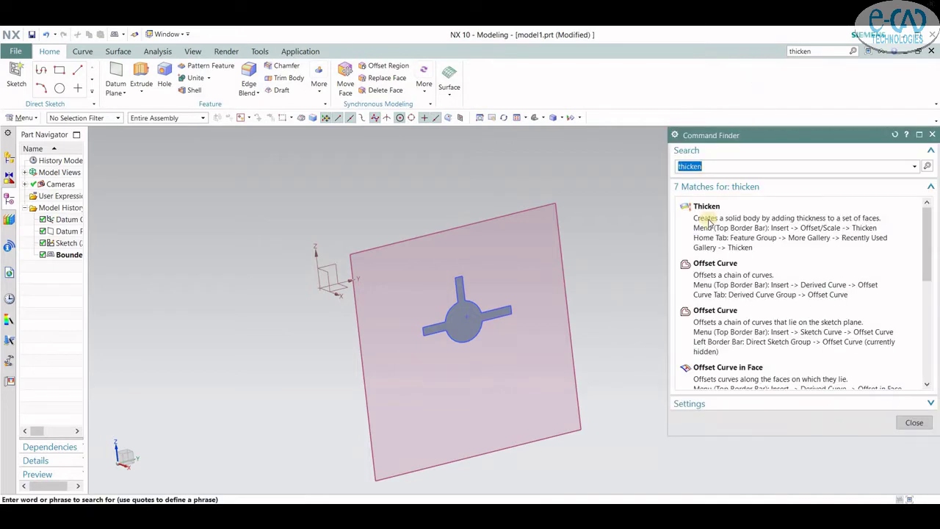
{"action": "left_click", "coordinate": [698, 238]}
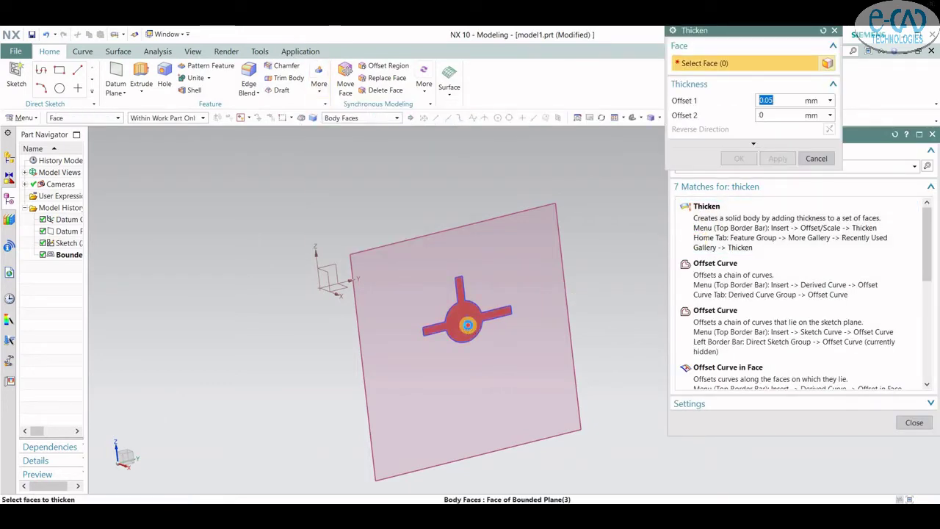
{"action": "left_click", "coordinate": [457, 324]}
{"action": "middle_click_drag", "start_coordinate": [524, 372], "coordinate": [531, 373]}
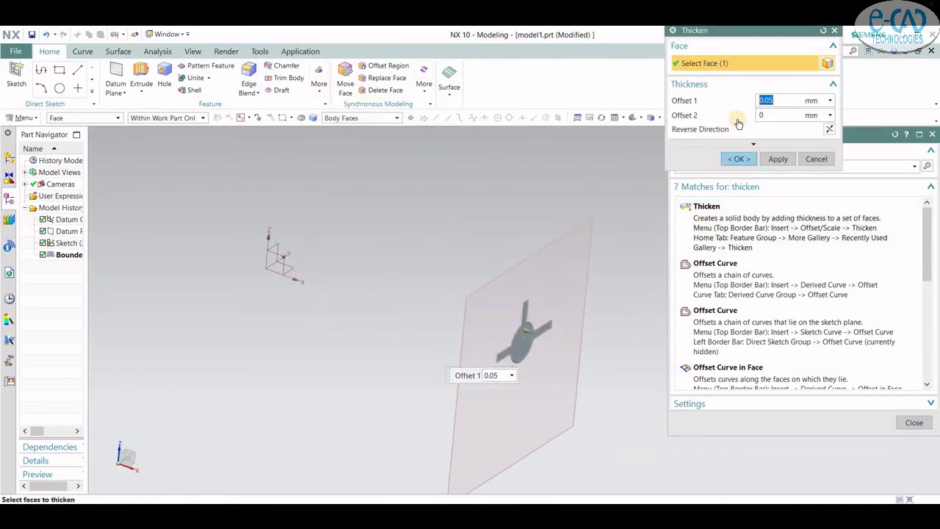
{"action": "left_click", "coordinate": [734, 163]}
{"action": "mouse_move", "coordinate": [524, 266]}
{"action": "middle_mouse_down"}
{"action": "mouse_move", "coordinate": [538, 290]}
{"action": "mouse_move", "coordinate": [539, 279]}
{"action": "middle_mouse_up"}
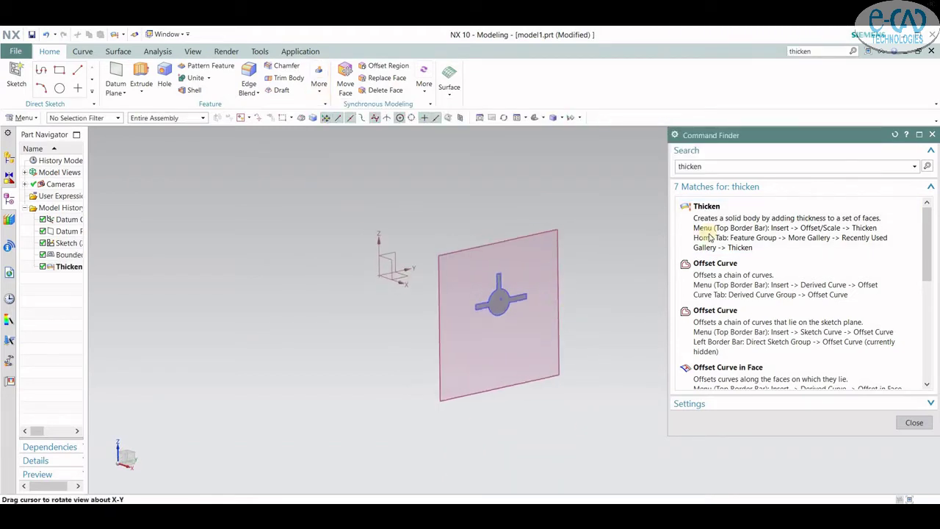
Hide the sketch curves, leaving only the thickened cross visible
{"action": "left_click", "coordinate": [929, 136]}
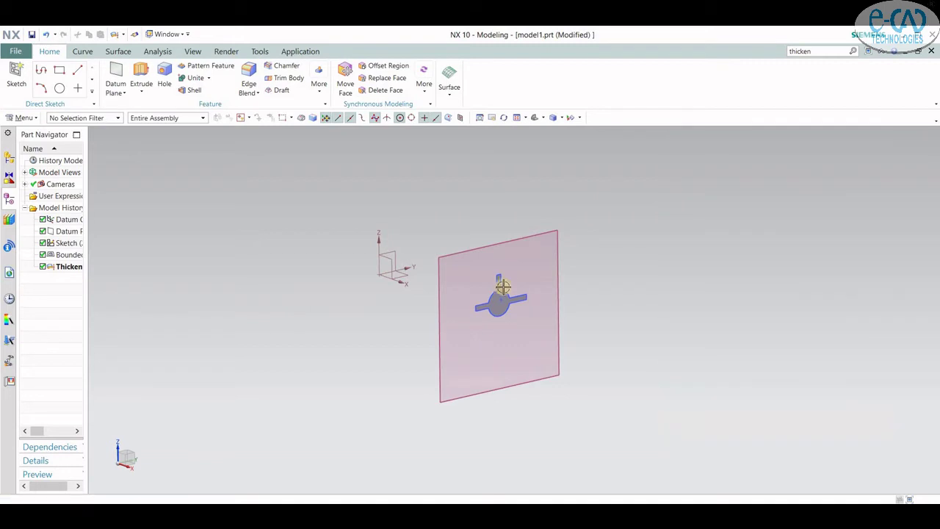
{"action": "right_click", "coordinate": [501, 294]}
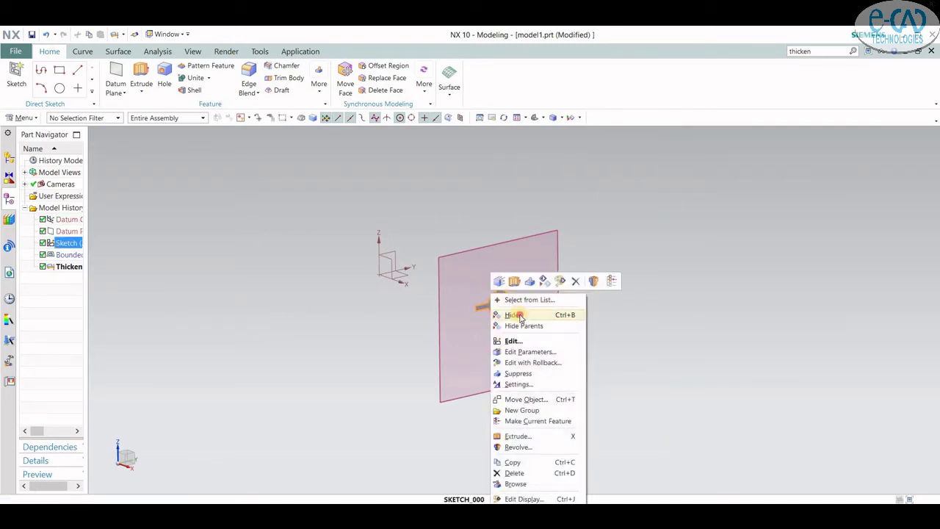
{"action": "left_click", "coordinate": [512, 315]}
{"action": "scroll", "coordinate": [533, 287], "scroll_direction": "up", "scroll_amount": 3}
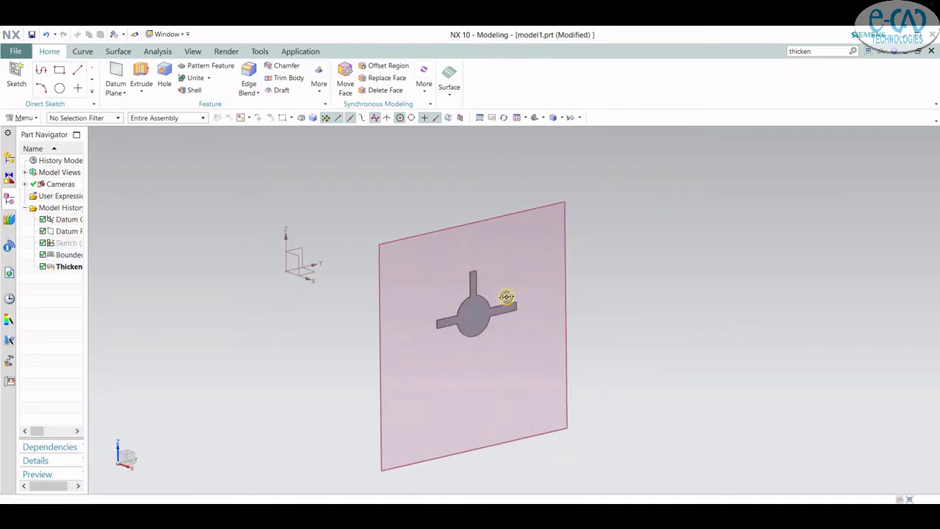
{"action": "middle_click_drag", "start_coordinate": [507, 297], "coordinate": [503, 301]}
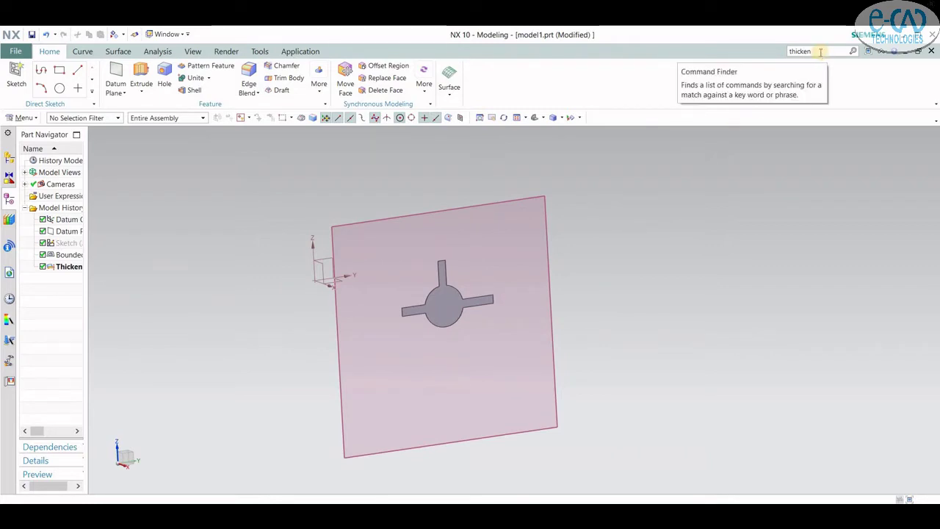
{"action": "left_click", "coordinate": [26, 119]}
{"action": "mouse_move", "coordinate": [27, 163]}
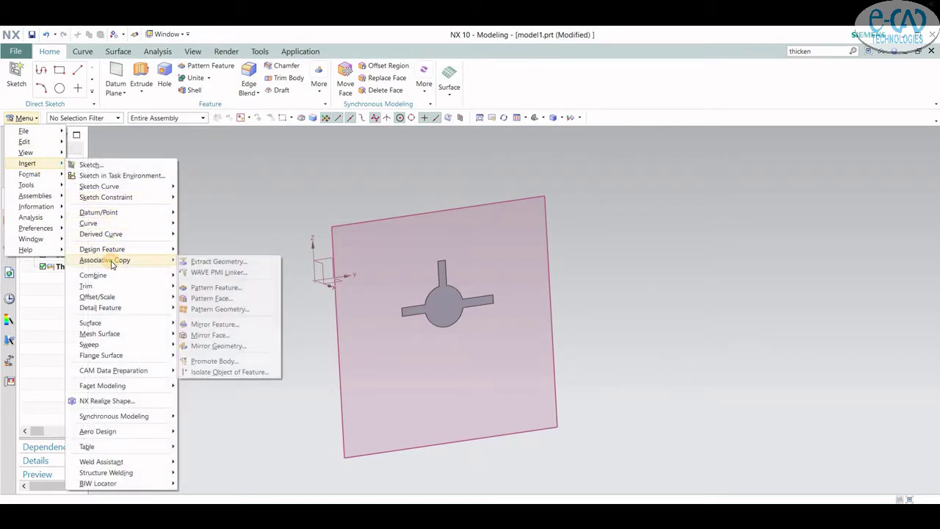
{"action": "mouse_move", "coordinate": [105, 260]}
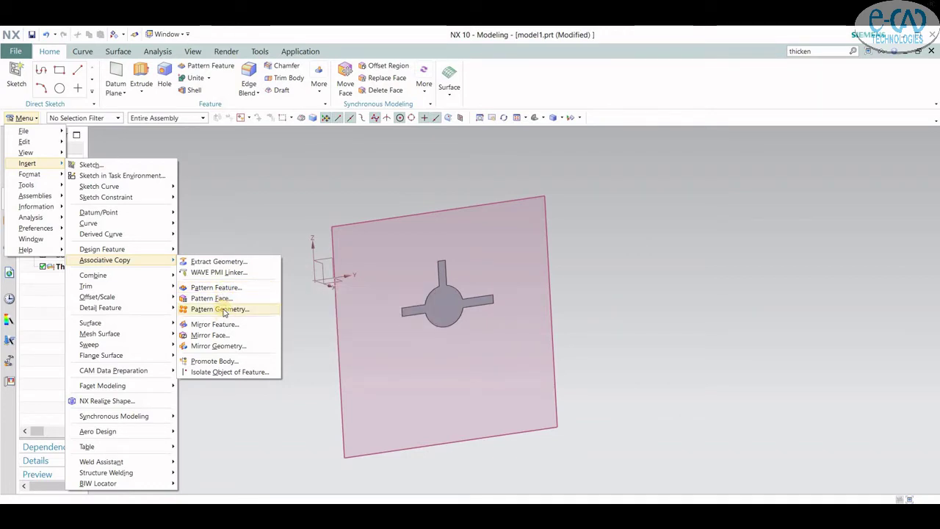
Start Pattern Geometry on the thickened cross and define both linear directions
{"action": "left_click", "coordinate": [307, 284]}
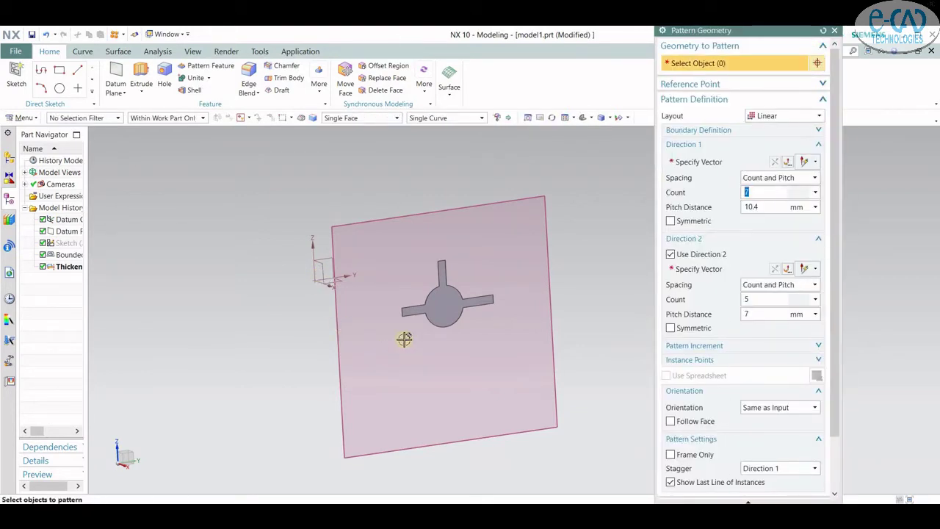
{"action": "left_click", "coordinate": [447, 316]}
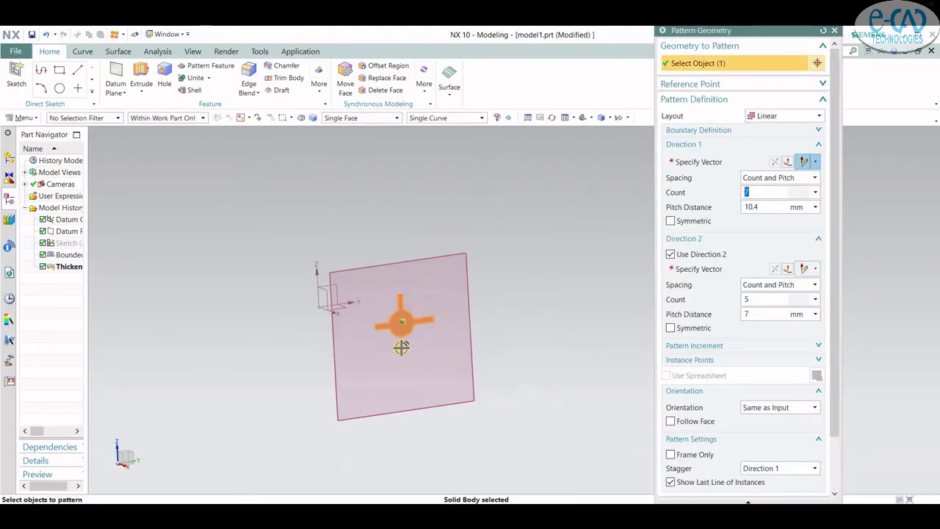
{"action": "scroll", "coordinate": [330, 356], "scroll_direction": "down", "scroll_amount": 2}
{"action": "scroll", "coordinate": [427, 321], "scroll_direction": "up", "scroll_amount": 1}
{"action": "left_click", "coordinate": [707, 169]}
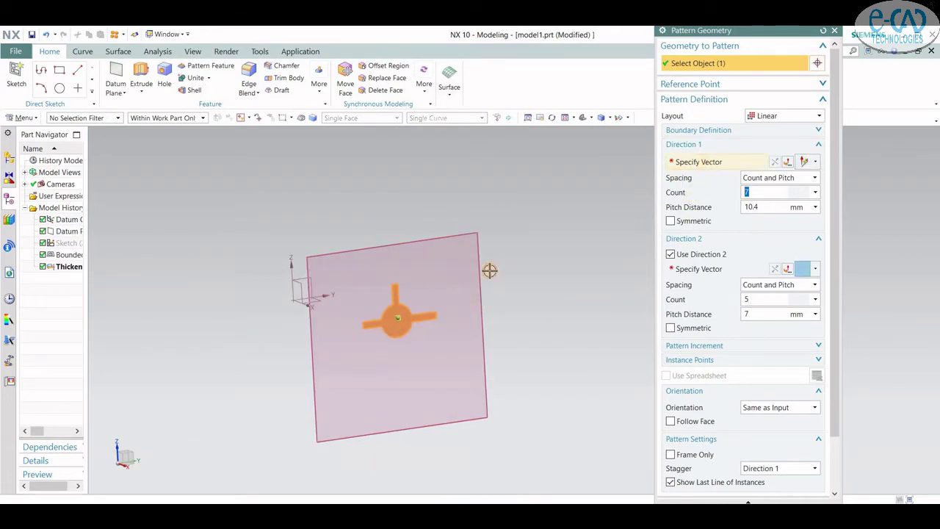
{"action": "left_click", "coordinate": [572, 309]}
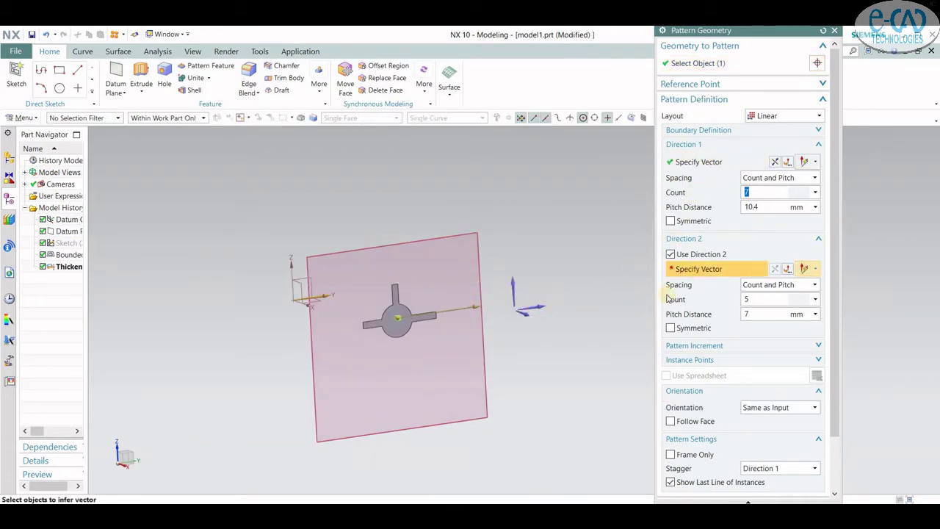
{"action": "left_click", "coordinate": [400, 353]}
{"action": "mouse_move", "coordinate": [400, 353]}
{"action": "middle_mouse_down"}
{"action": "mouse_move", "coordinate": [398, 372]}
{"action": "mouse_move", "coordinate": [493, 341]}
{"action": "mouse_move", "coordinate": [468, 333]}
{"action": "middle_mouse_up"}
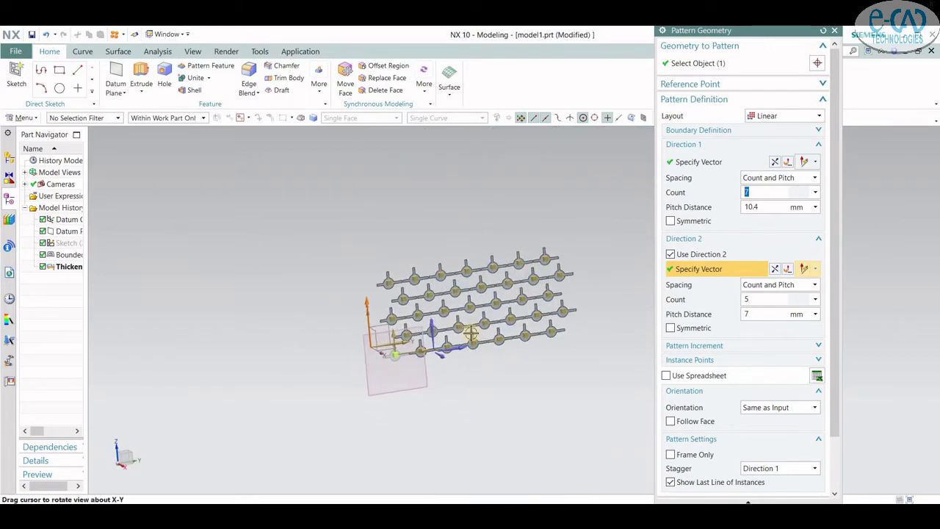
{"action": "scroll", "coordinate": [485, 258], "scroll_direction": "up", "scroll_amount": 2}
{"action": "scroll", "coordinate": [409, 380], "scroll_direction": "up", "scroll_amount": 2}
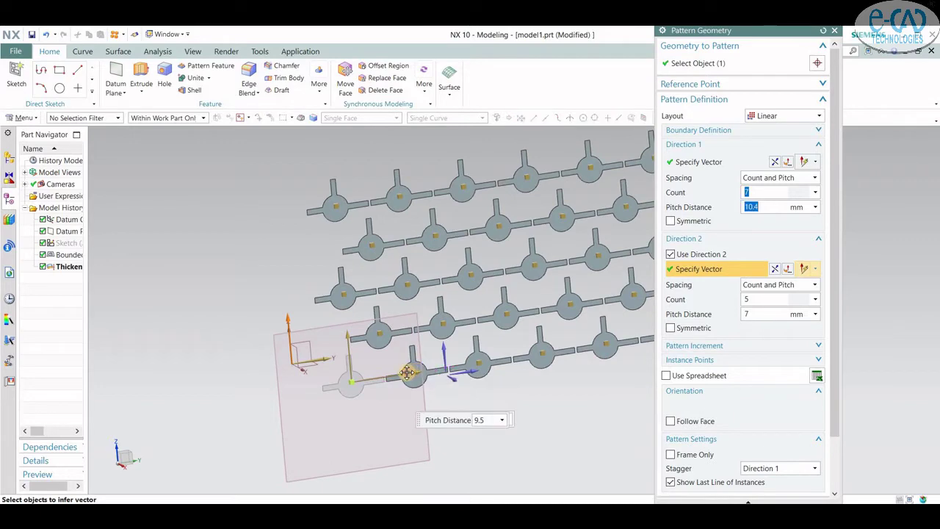
Set the first-direction pitch to about 7.1 mm and a count of 5
{"action": "left_click_drag", "start_coordinate": [416, 373], "coordinate": [409, 374]}
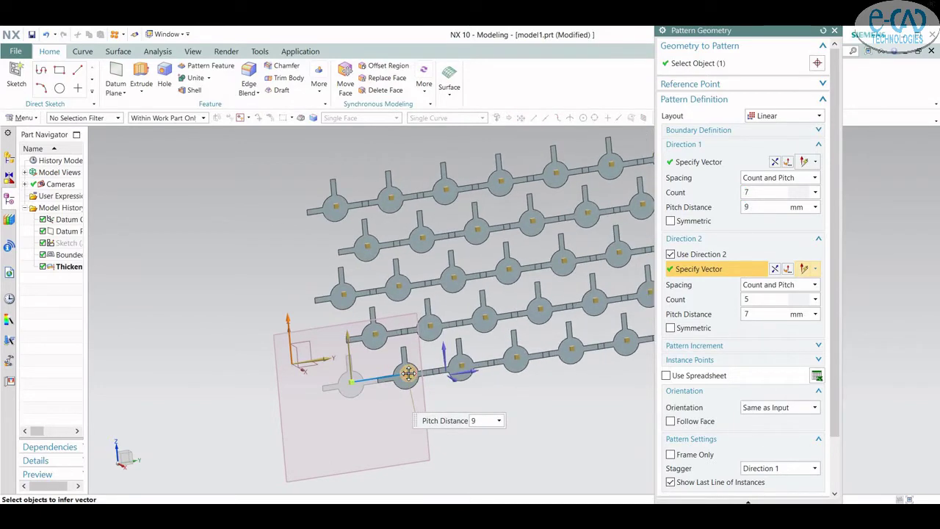
{"action": "scroll", "coordinate": [405, 377], "scroll_direction": "up", "scroll_amount": 2}
{"action": "scroll", "coordinate": [411, 375], "scroll_direction": "up", "scroll_amount": 2}
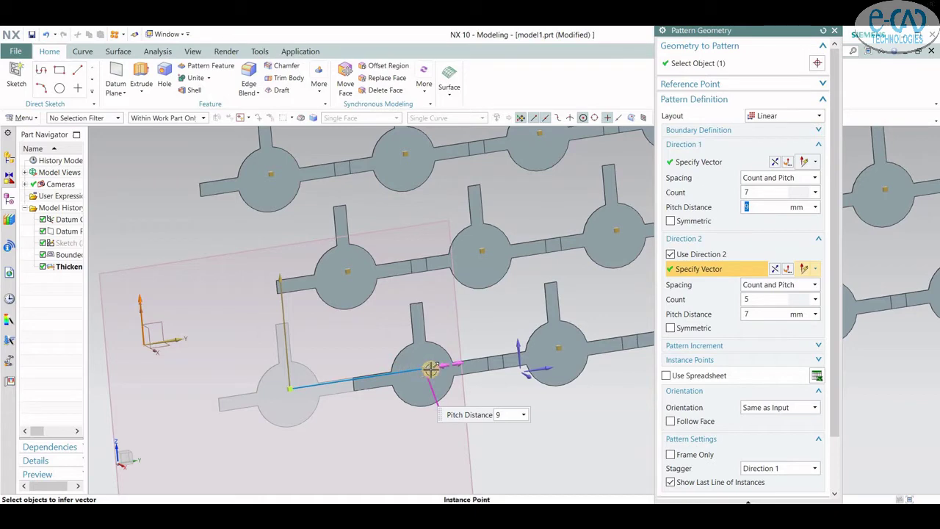
{"action": "left_click_drag", "start_coordinate": [406, 370], "coordinate": [396, 375]}
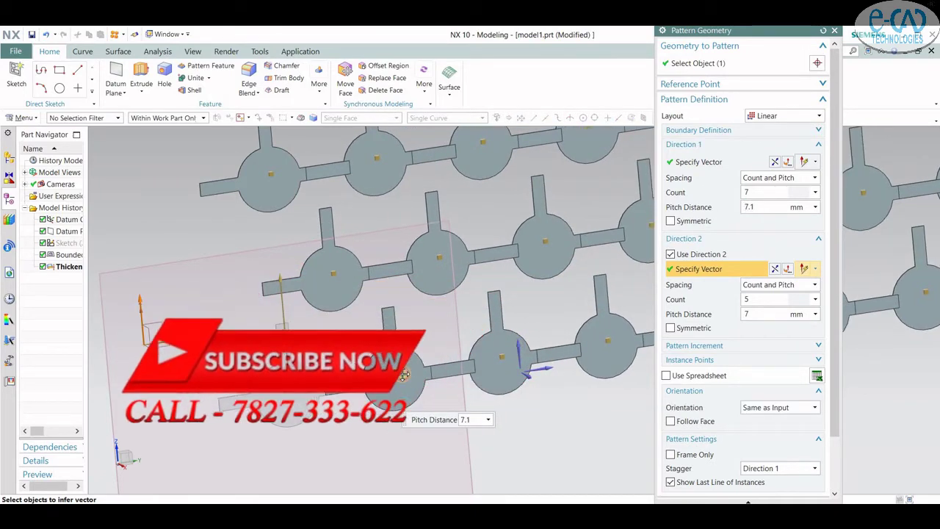
{"action": "scroll", "coordinate": [380, 390], "scroll_direction": "down", "scroll_amount": 2}
{"action": "scroll", "coordinate": [406, 413], "scroll_direction": "down", "scroll_amount": 2}
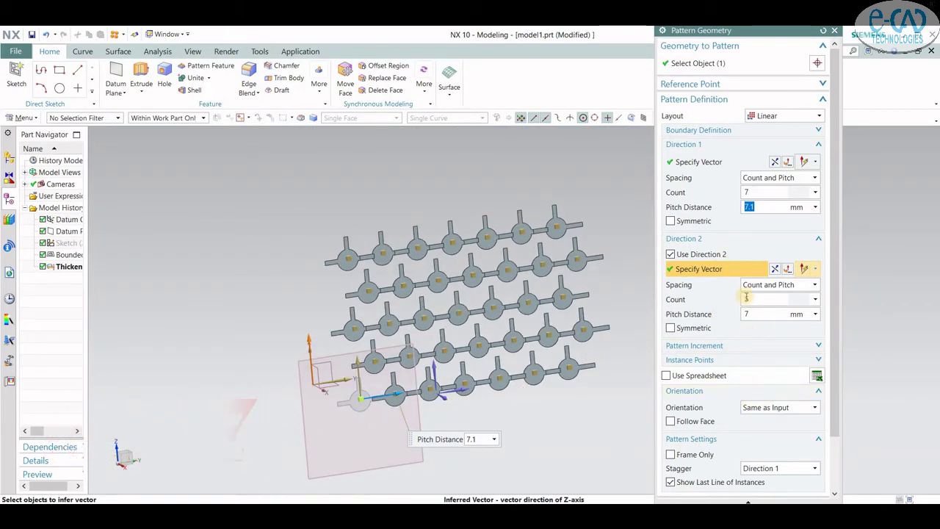
{"action": "type", "text": "5"}
Try the pattern's stagger options, including staggering along Direction 2
{"action": "scroll", "coordinate": [829, 327], "scroll_direction": "down", "scroll_amount": 3}
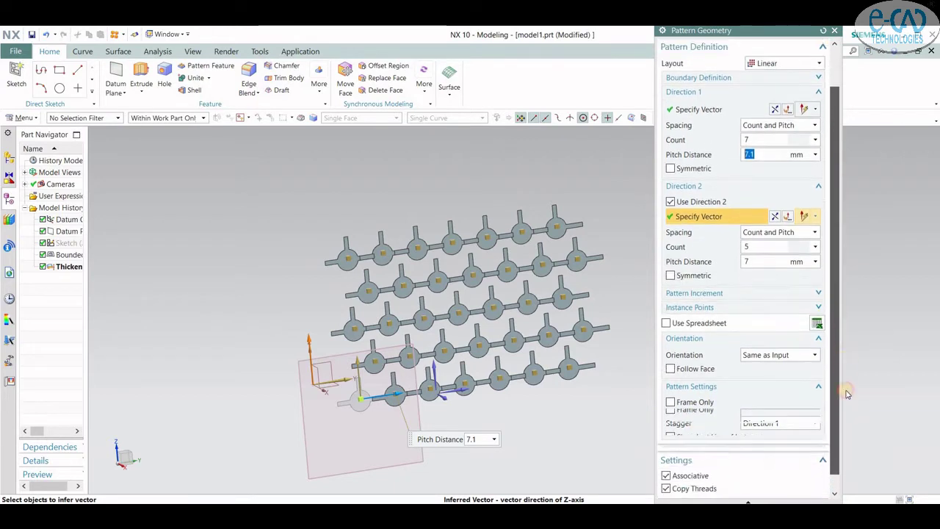
{"action": "left_click", "coordinate": [760, 409]}
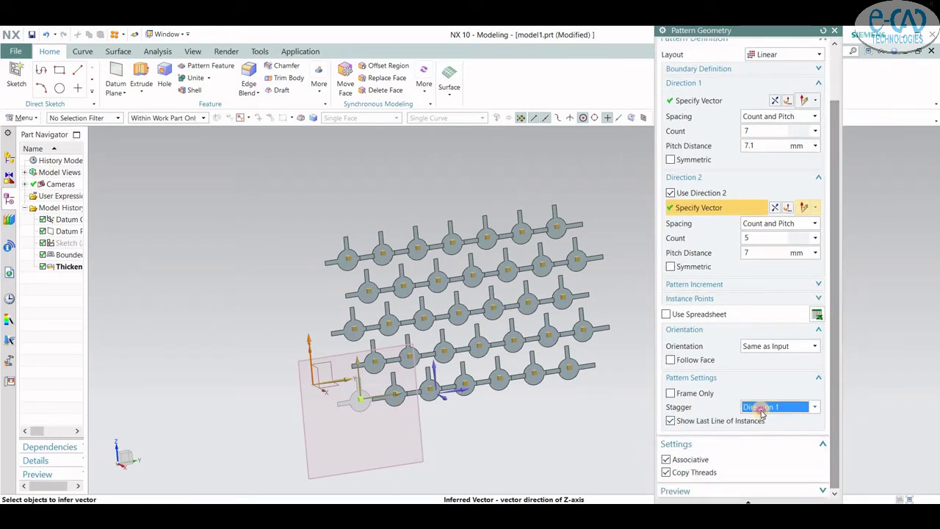
{"action": "left_click", "coordinate": [760, 413]}
{"action": "left_click", "coordinate": [761, 420]}
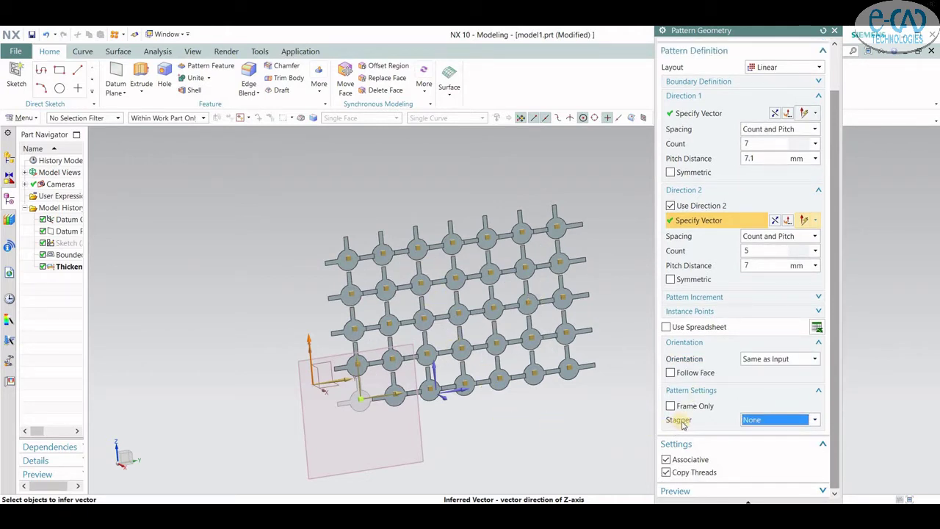
{"action": "left_click", "coordinate": [760, 423]}
{"action": "left_click", "coordinate": [757, 455]}
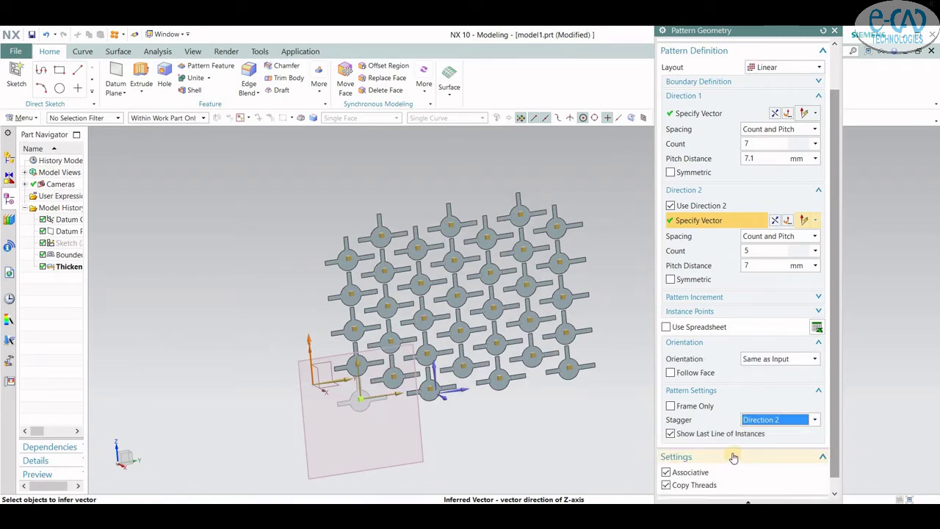
{"action": "scroll", "coordinate": [354, 367], "scroll_direction": "down", "scroll_amount": 2}
{"action": "scroll", "coordinate": [356, 363], "scroll_direction": "down", "scroll_amount": 2}
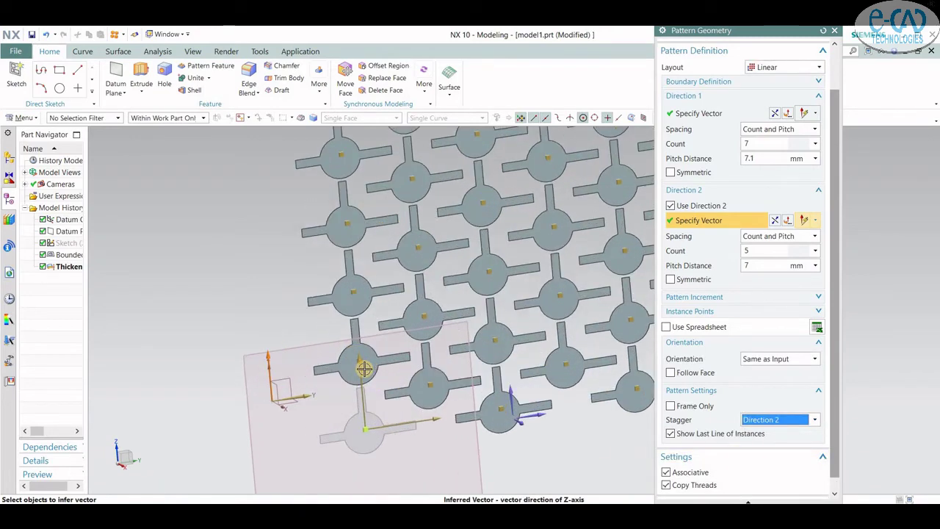
{"action": "scroll", "coordinate": [358, 359], "scroll_direction": "down", "scroll_amount": 2}
Set the second-direction pitch to 6.2 mm
{"action": "left_click", "coordinate": [359, 358]}
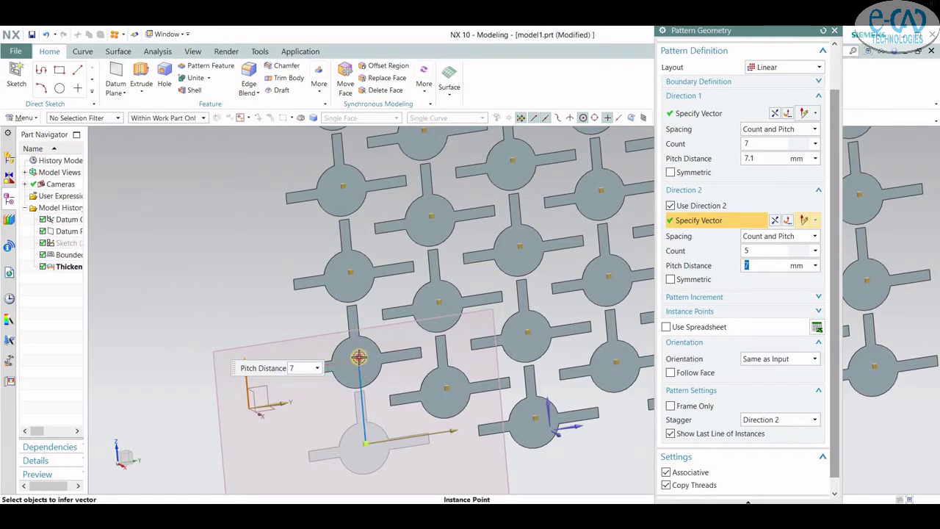
{"action": "left_click_drag", "start_coordinate": [358, 357], "coordinate": [357, 375]}
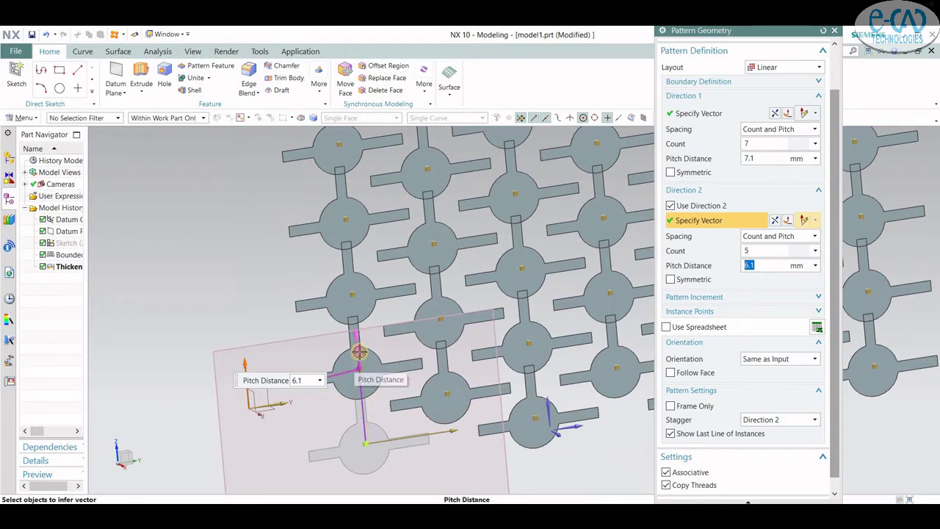
{"action": "left_click_drag", "start_coordinate": [361, 362], "coordinate": [360, 357]}
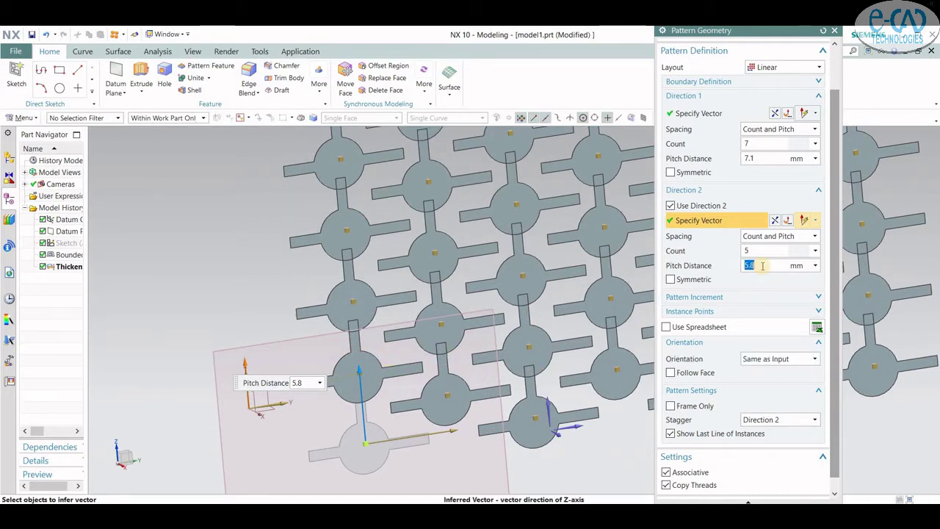
{"action": "key", "text": "Return"}
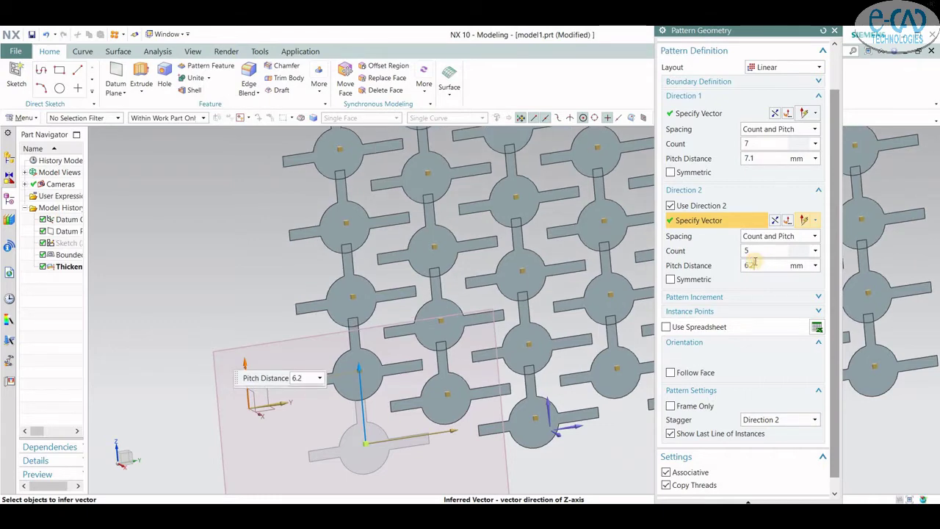
{"action": "scroll", "coordinate": [374, 287], "scroll_direction": "down", "scroll_amount": 2}
{"action": "scroll", "coordinate": [440, 323], "scroll_direction": "down", "scroll_amount": 3}
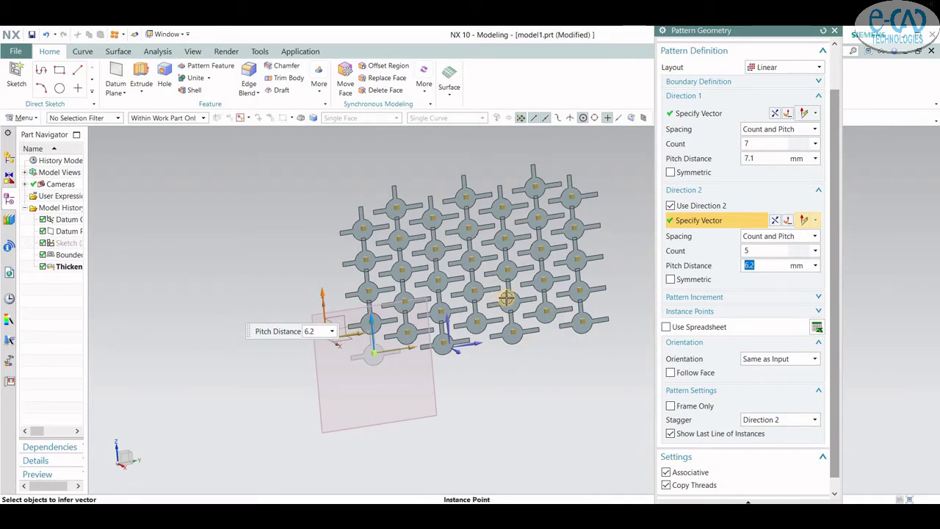
Set Stagger to None and accept the aligned 7 × 5 pattern
{"action": "left_click", "coordinate": [775, 422]}
{"action": "left_click", "coordinate": [766, 440]}
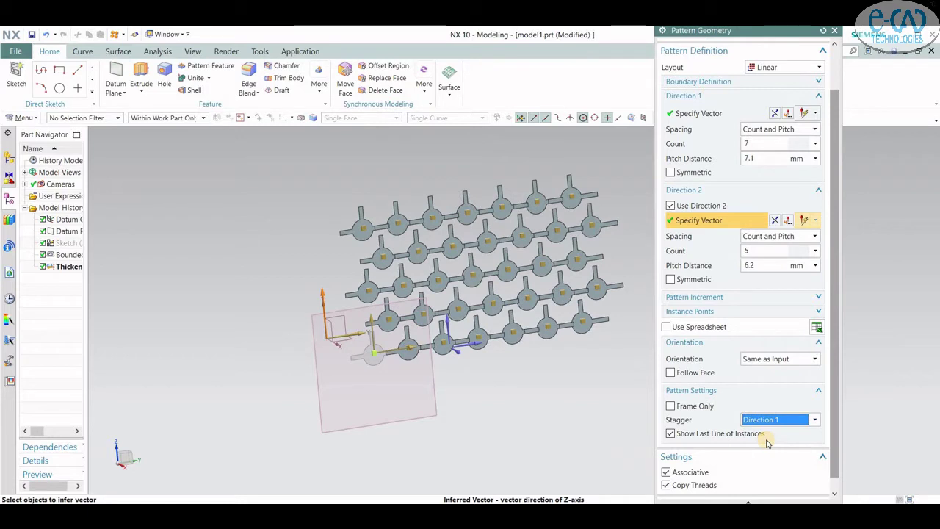
{"action": "left_click", "coordinate": [776, 419]}
{"action": "left_click", "coordinate": [763, 431]}
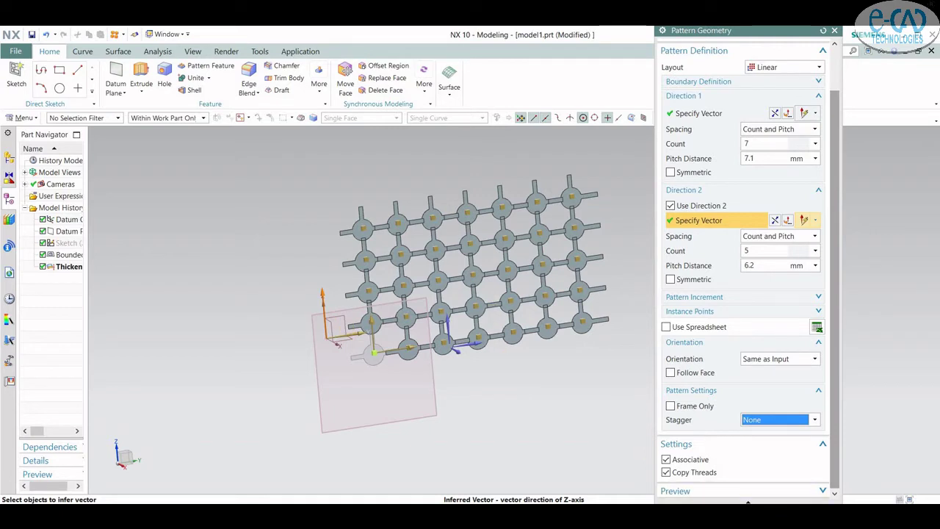
{"action": "middle_click", "coordinate": [475, 410]}
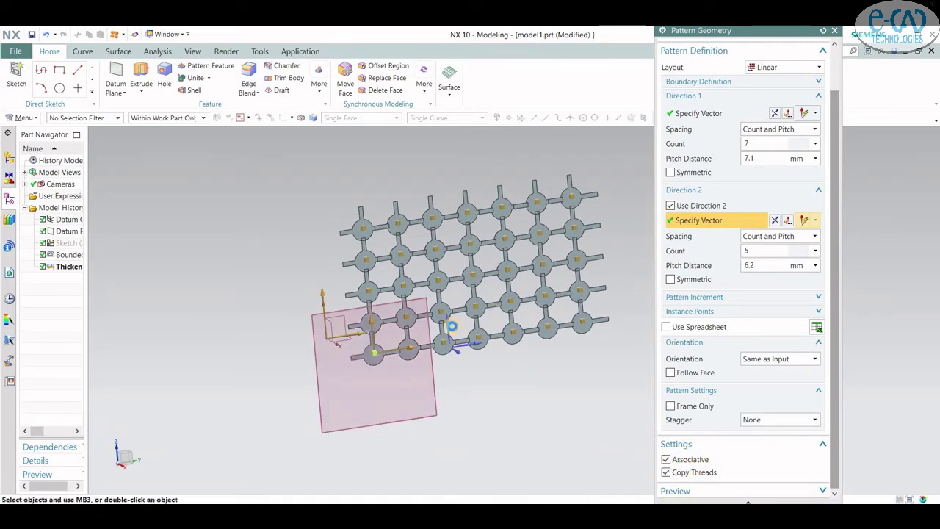
Hide the datum plane
{"action": "mouse_move", "coordinate": [518, 372]}
{"action": "middle_mouse_down"}
{"action": "mouse_move", "coordinate": [551, 388]}
{"action": "mouse_move", "coordinate": [528, 386]}
{"action": "mouse_move", "coordinate": [474, 412]}
{"action": "middle_mouse_up"}
{"action": "right_click", "coordinate": [447, 404]}
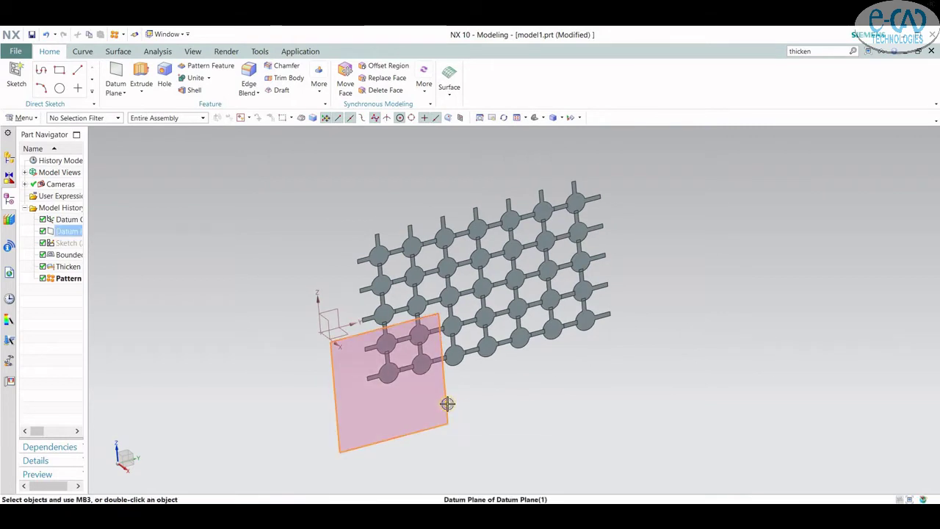
{"action": "left_click", "coordinate": [468, 191]}
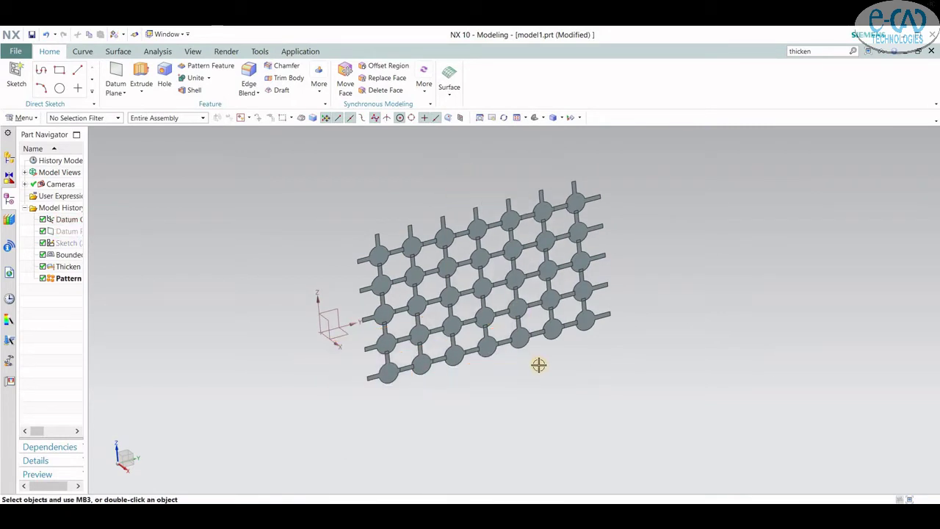
{"action": "mouse_move", "coordinate": [539, 365]}
{"action": "middle_mouse_down"}
{"action": "mouse_move", "coordinate": [550, 371]}
{"action": "mouse_move", "coordinate": [514, 280]}
{"action": "middle_mouse_up"}
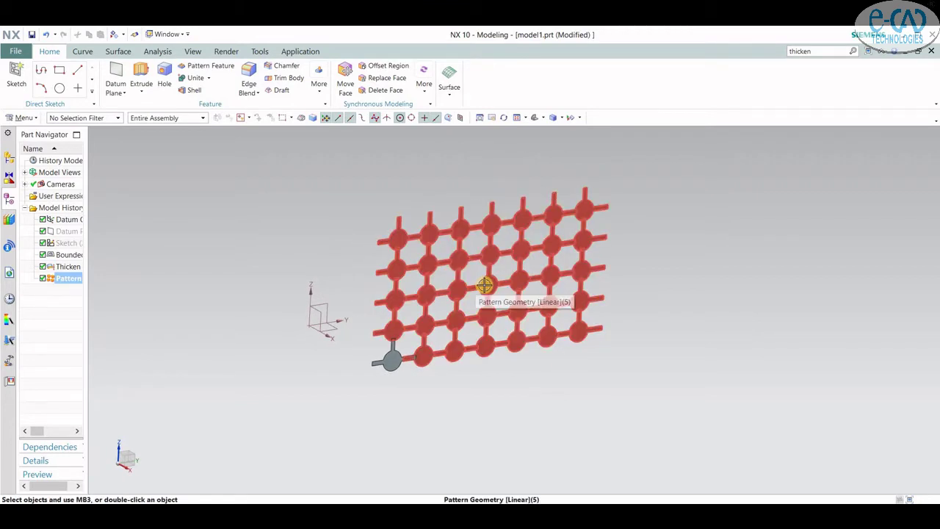
Unite the corner unit with all 34 patterned copies into one body
{"action": "left_click", "coordinate": [187, 80]}
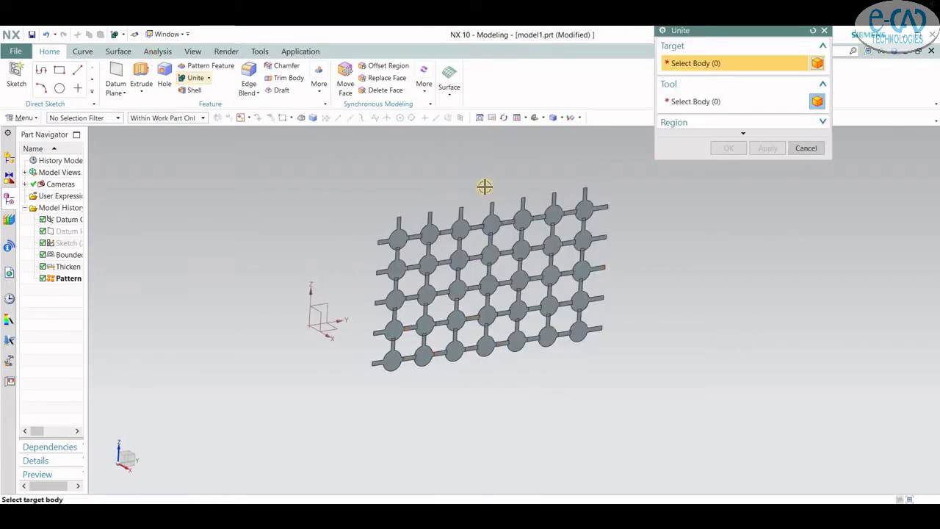
{"action": "left_click", "coordinate": [394, 362]}
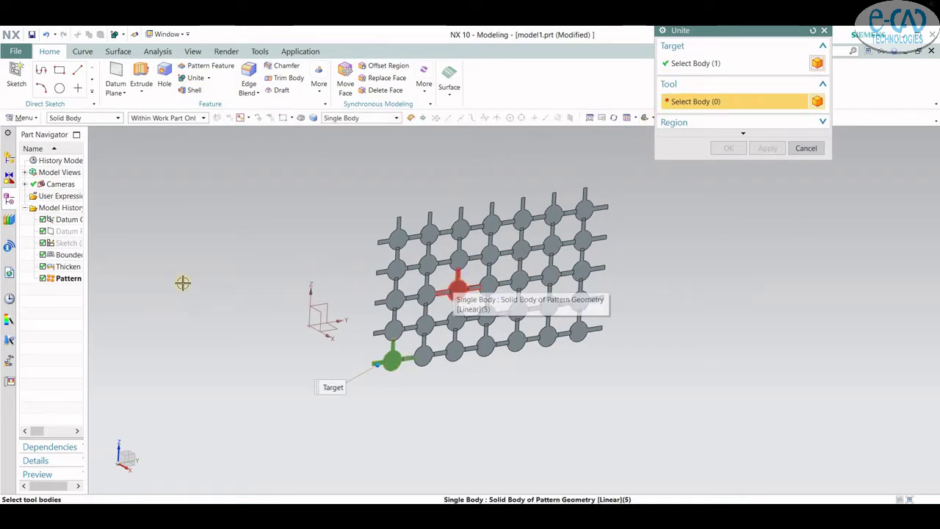
{"action": "left_click", "coordinate": [75, 279]}
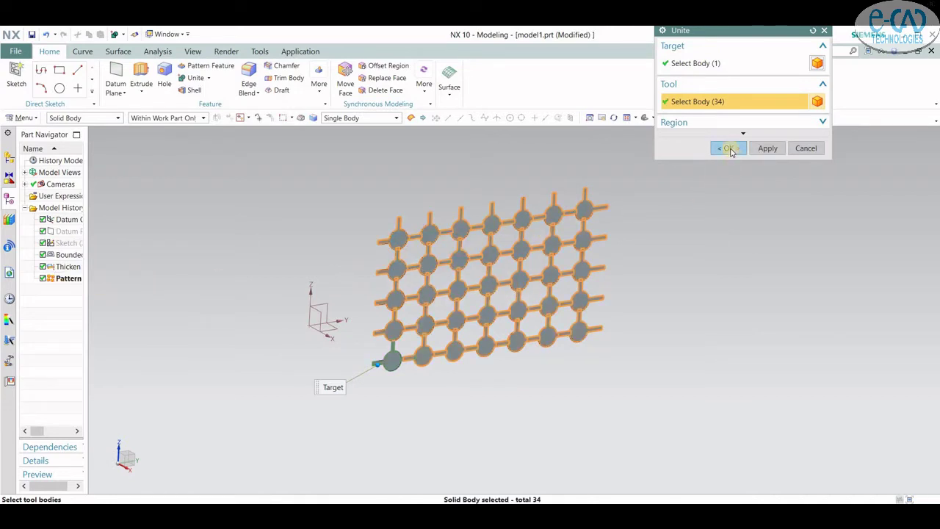
{"action": "middle_click", "coordinate": [518, 285]}
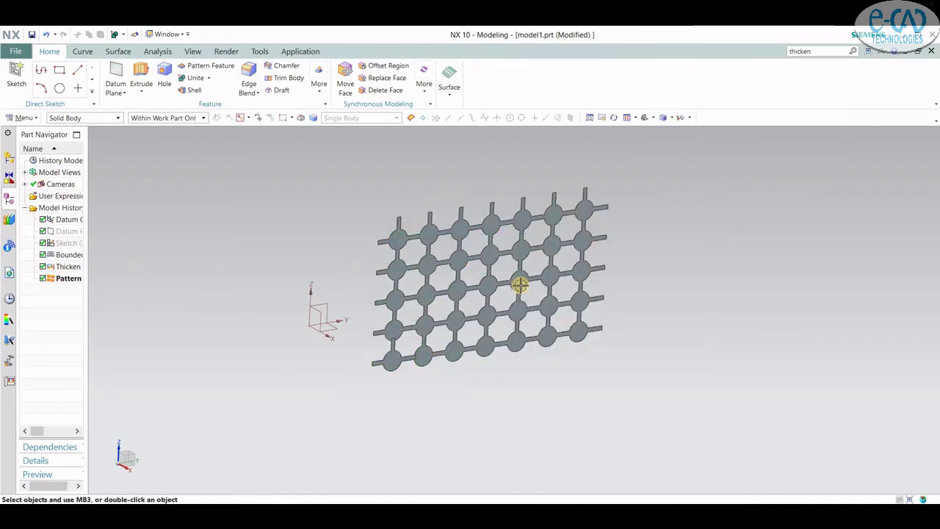
{"action": "mouse_move", "coordinate": [365, 386]}
{"action": "middle_mouse_down"}
{"action": "mouse_move", "coordinate": [436, 411]}
{"action": "mouse_move", "coordinate": [400, 397]}
{"action": "mouse_move", "coordinate": [421, 405]}
{"action": "mouse_move", "coordinate": [411, 397]}
{"action": "middle_mouse_up"}
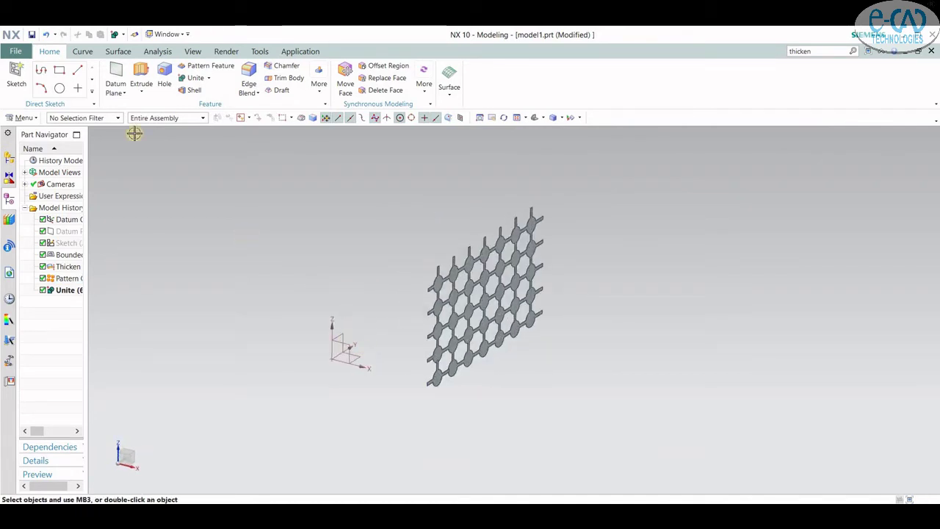
Start a new sketch on the XY datum plane
{"action": "left_click", "coordinate": [14, 86]}
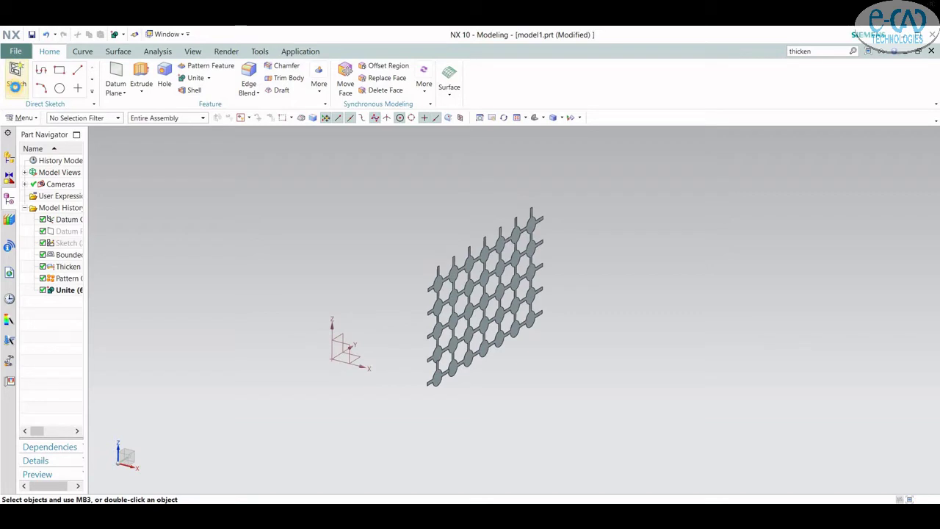
{"action": "left_click", "coordinate": [343, 356]}
{"action": "left_click", "coordinate": [763, 197]}
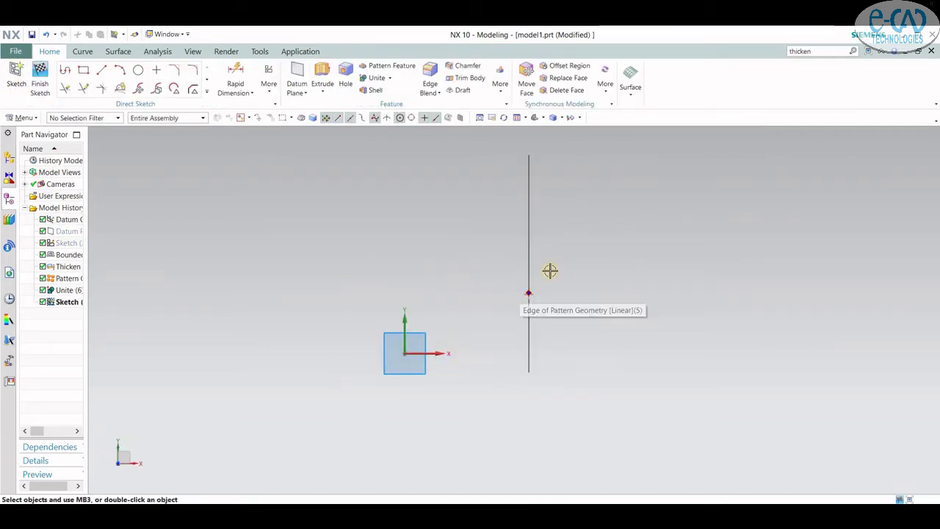
Draw a vertical line from the origin and a circle centred on its midpoint
{"action": "left_click", "coordinate": [101, 71]}
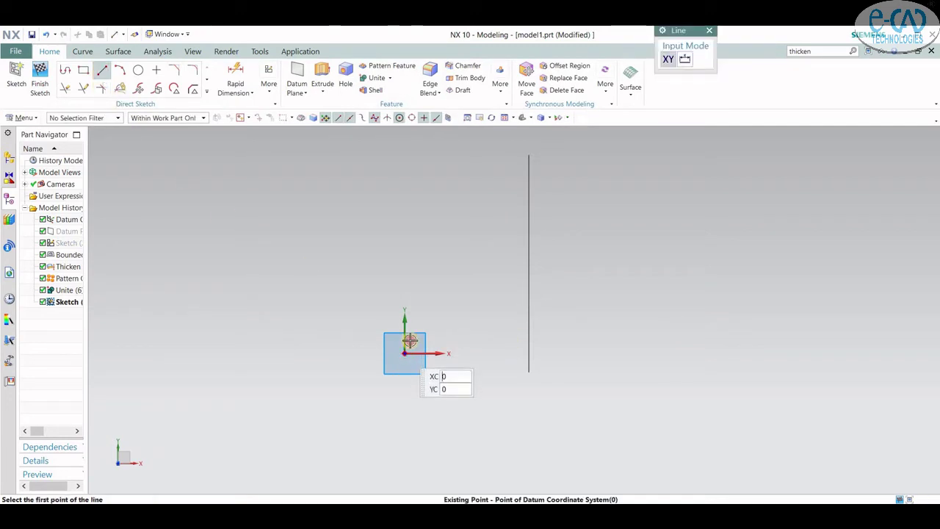
{"action": "left_click", "coordinate": [404, 352]}
{"action": "left_click", "coordinate": [409, 158]}
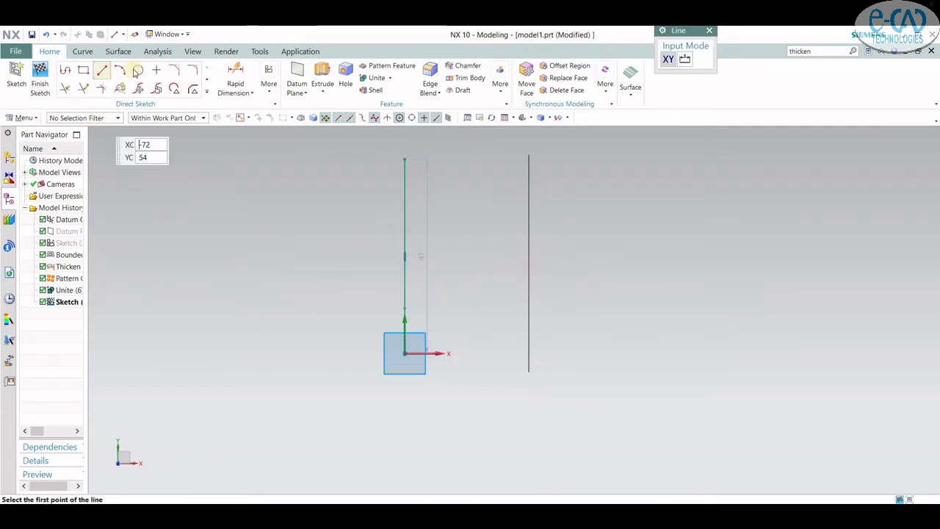
{"action": "left_click", "coordinate": [138, 70]}
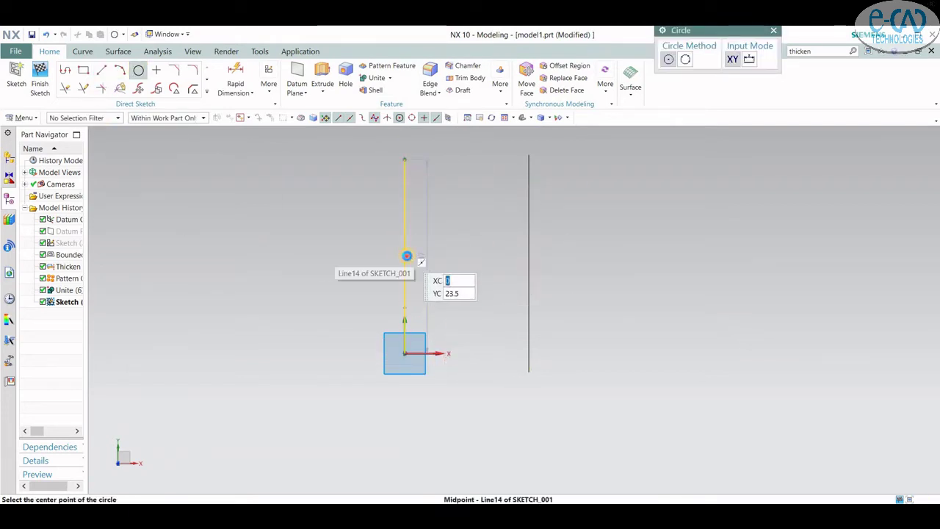
{"action": "left_click", "coordinate": [404, 254]}
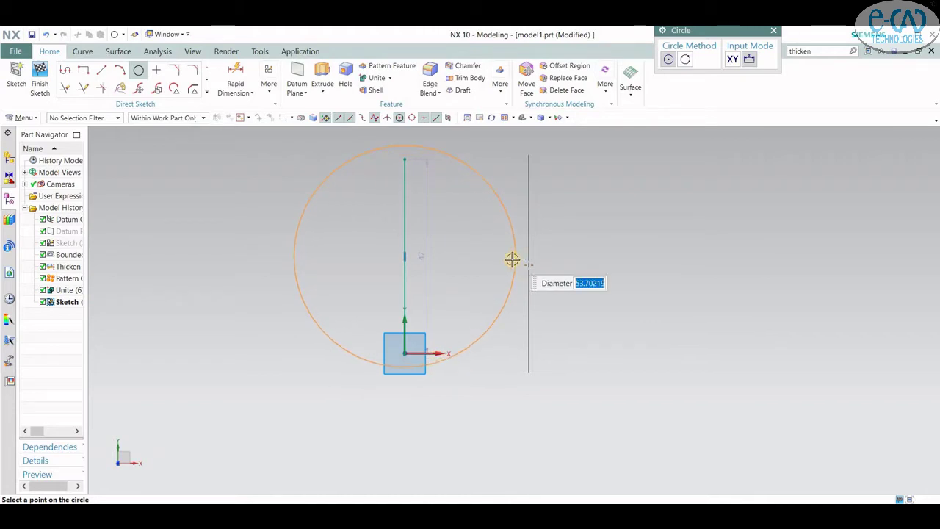
{"action": "left_click", "coordinate": [506, 257]}
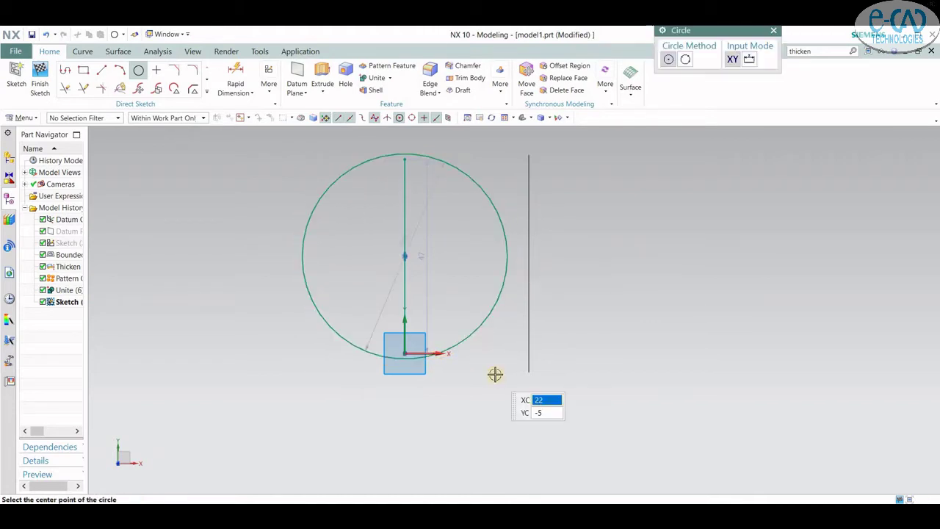
Draw a line along the lattice edge from bottom to top
{"action": "left_click", "coordinate": [102, 69]}
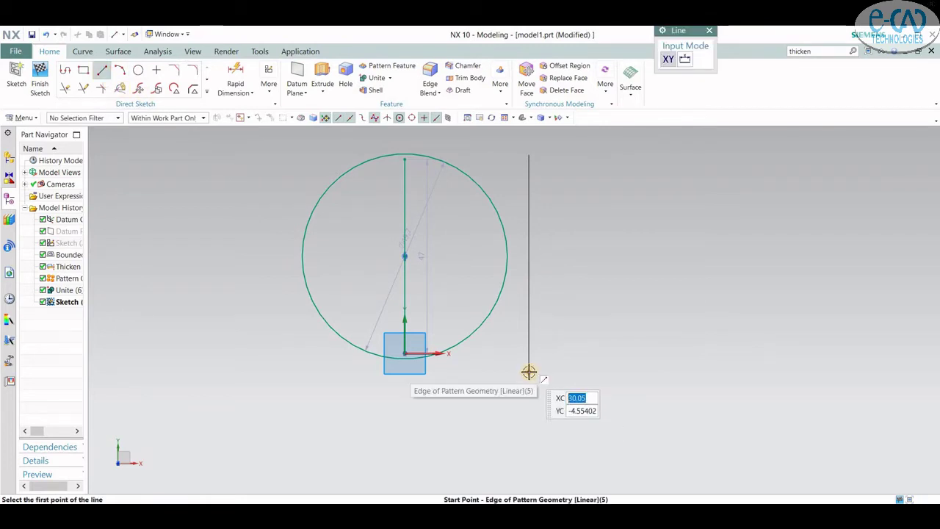
{"action": "scroll", "coordinate": [528, 372], "scroll_direction": "up", "scroll_amount": 2}
{"action": "scroll", "coordinate": [530, 373], "scroll_direction": "up", "scroll_amount": 2}
{"action": "scroll", "coordinate": [527, 378], "scroll_direction": "up", "scroll_amount": 2}
{"action": "scroll", "coordinate": [515, 372], "scroll_direction": "up", "scroll_amount": 2}
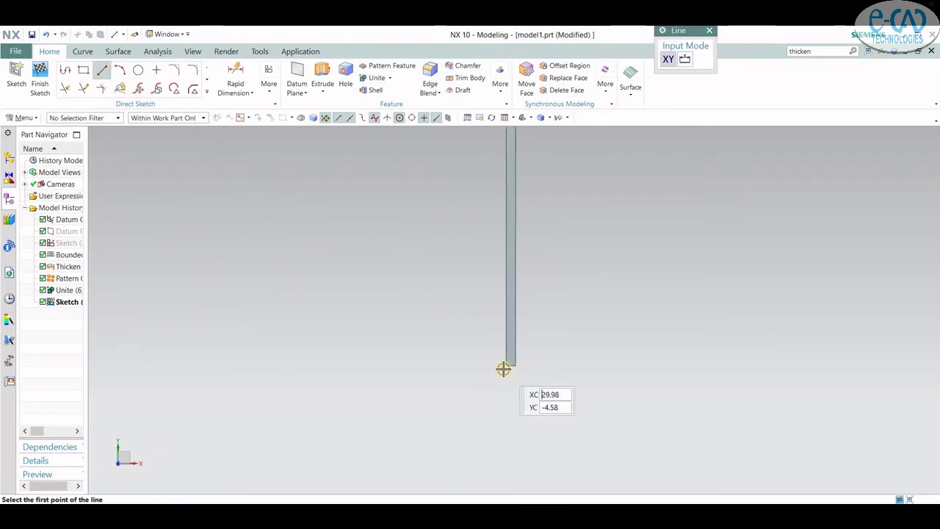
{"action": "left_click", "coordinate": [504, 367]}
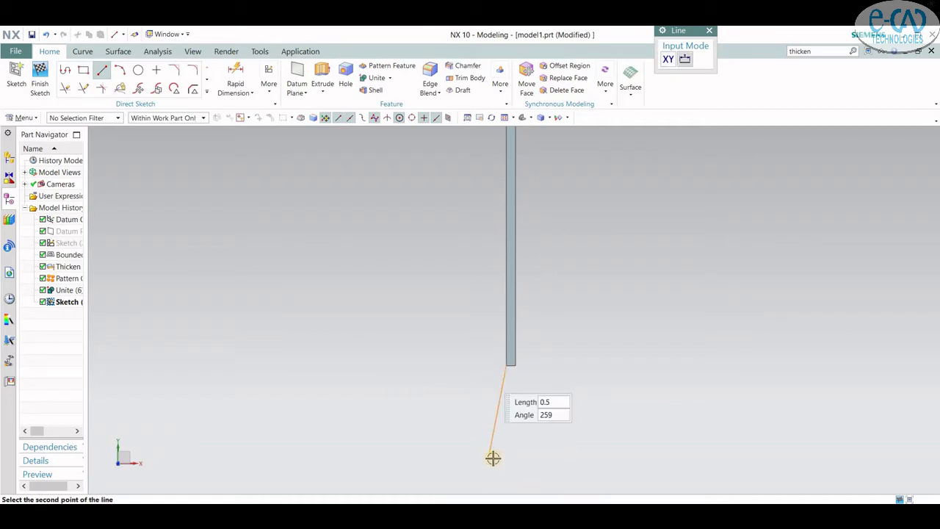
{"action": "scroll", "coordinate": [493, 455], "scroll_direction": "down", "scroll_amount": 3}
{"action": "scroll", "coordinate": [505, 400], "scroll_direction": "down", "scroll_amount": 3}
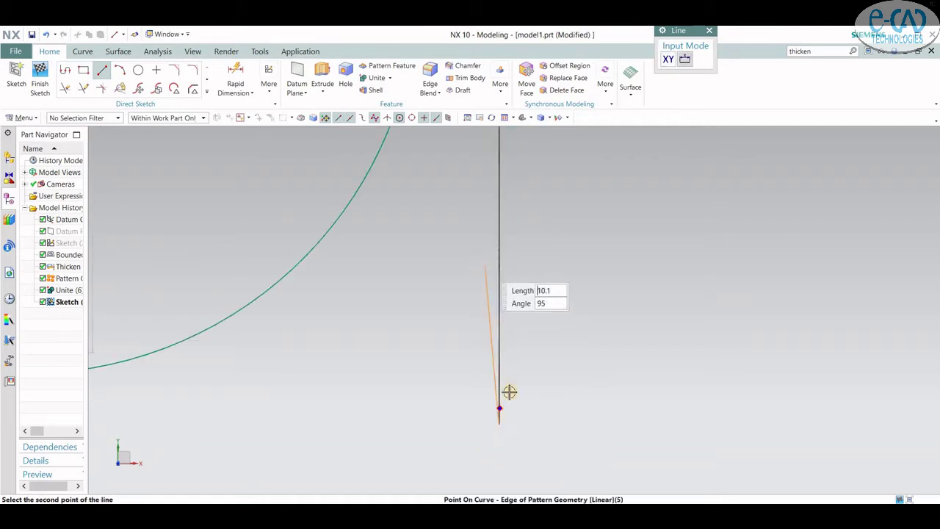
{"action": "scroll", "coordinate": [505, 331], "scroll_direction": "down", "scroll_amount": 3}
{"action": "scroll", "coordinate": [512, 249], "scroll_direction": "down", "scroll_amount": 3}
{"action": "scroll", "coordinate": [509, 166], "scroll_direction": "up", "scroll_amount": 3}
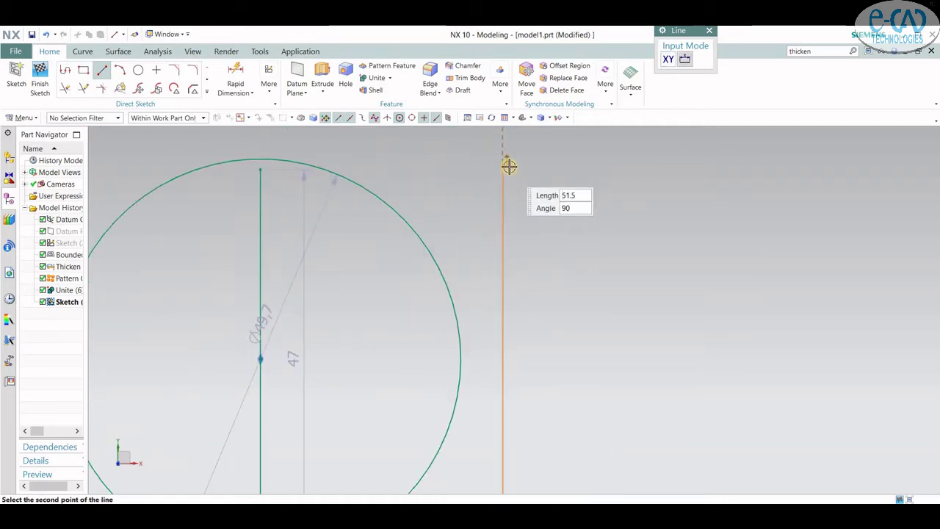
{"action": "scroll", "coordinate": [508, 166], "scroll_direction": "up", "scroll_amount": 2}
{"action": "scroll", "coordinate": [491, 143], "scroll_direction": "up", "scroll_amount": 2}
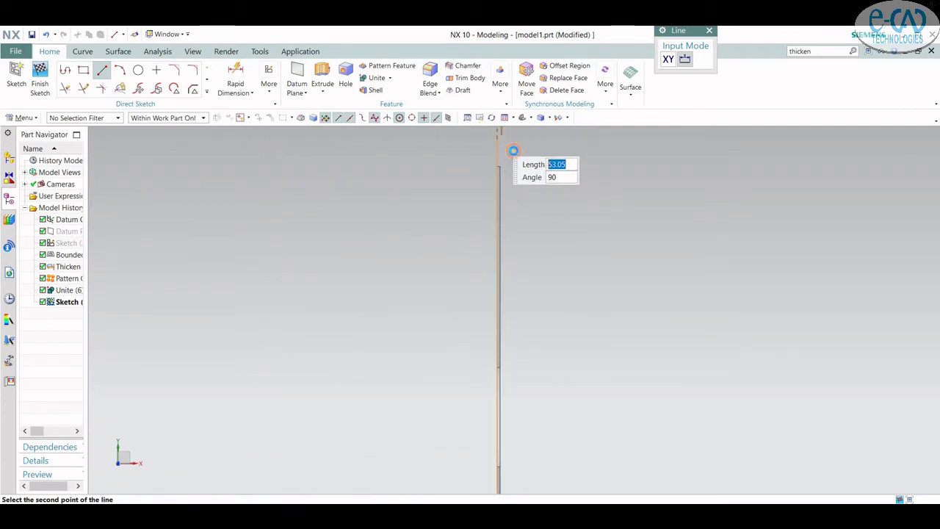
{"action": "left_click", "coordinate": [513, 150]}
Finish the sketch, then reopen it for editing
{"action": "key", "text": "ctrl+q"}
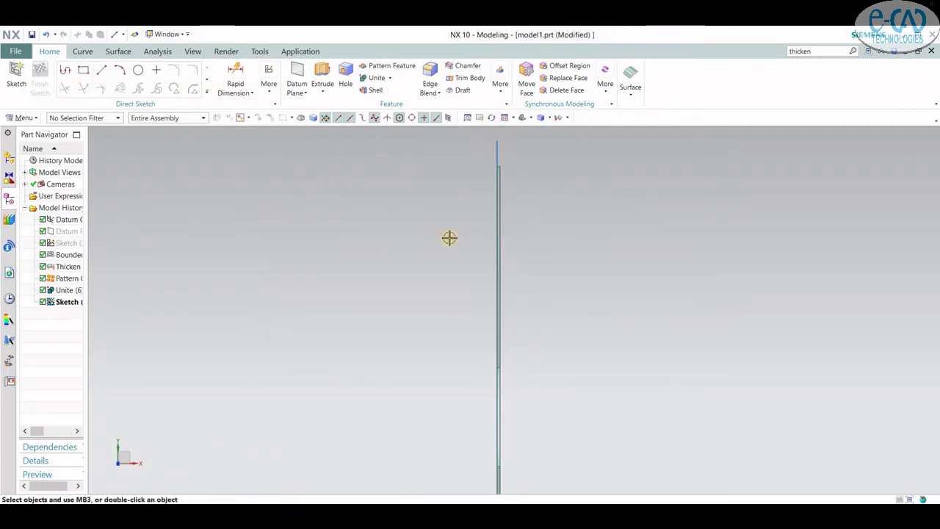
{"action": "scroll", "coordinate": [495, 242], "scroll_direction": "down", "scroll_amount": 2}
{"action": "scroll", "coordinate": [495, 242], "scroll_direction": "down", "scroll_amount": 1}
{"action": "scroll", "coordinate": [404, 274], "scroll_direction": "down", "scroll_amount": 1}
{"action": "scroll", "coordinate": [400, 279], "scroll_direction": "down", "scroll_amount": 2}
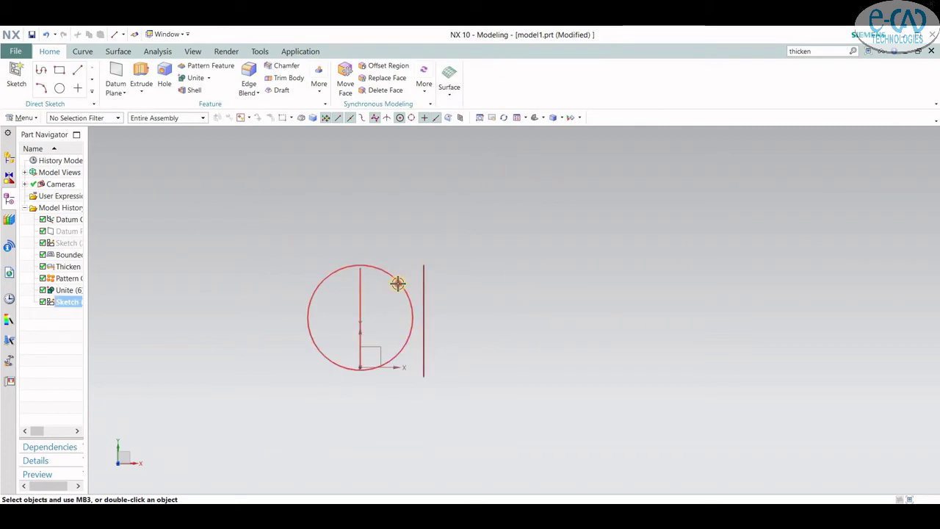
{"action": "double_click", "coordinate": [397, 283]}
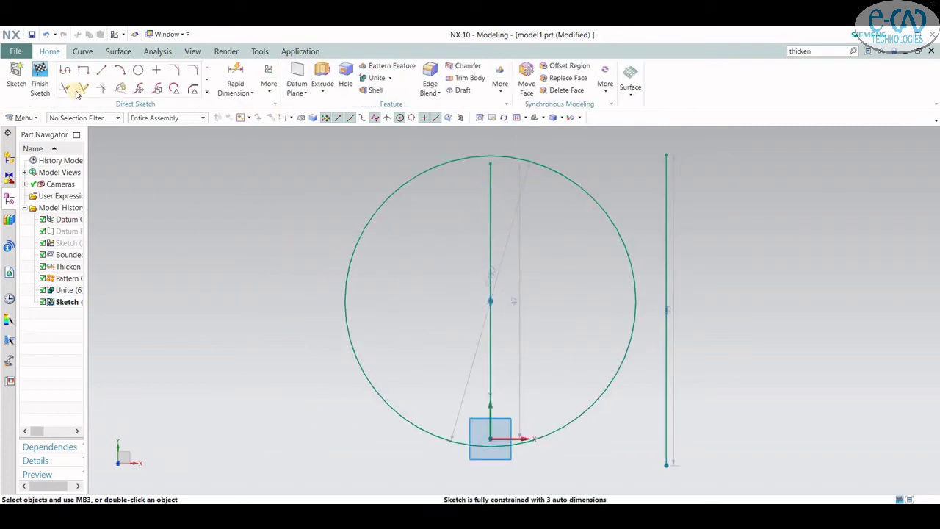
Quick Extend the vertical line at both ends to meet the circle
{"action": "left_click", "coordinate": [81, 88]}
{"action": "left_click", "coordinate": [489, 205]}
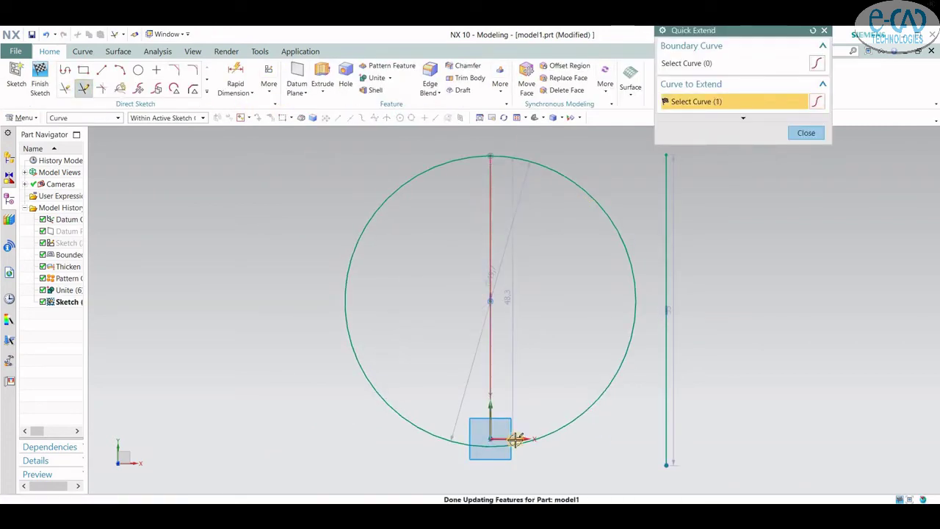
{"action": "left_click", "coordinate": [490, 423]}
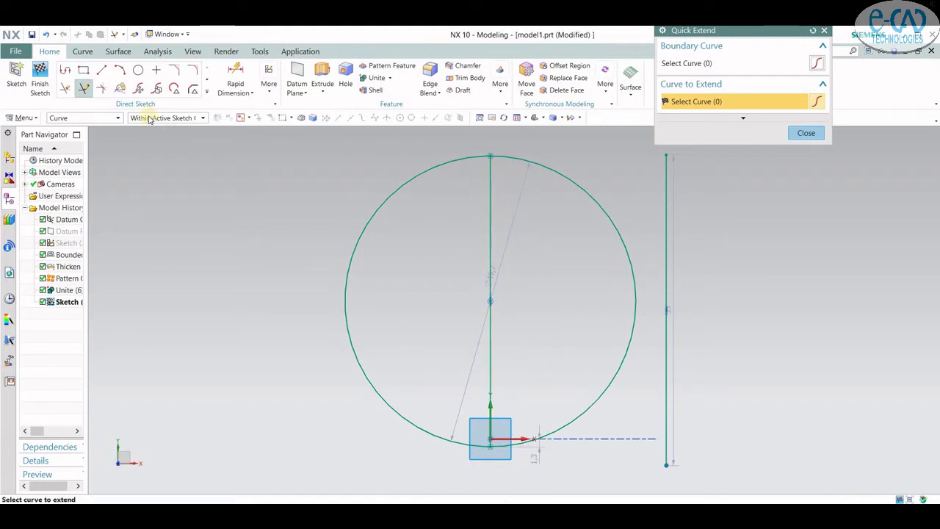
Quick Trim the circle's left half and the vertical line, leaving the right-hand arc
{"action": "left_click", "coordinate": [66, 88]}
{"action": "left_click", "coordinate": [388, 199]}
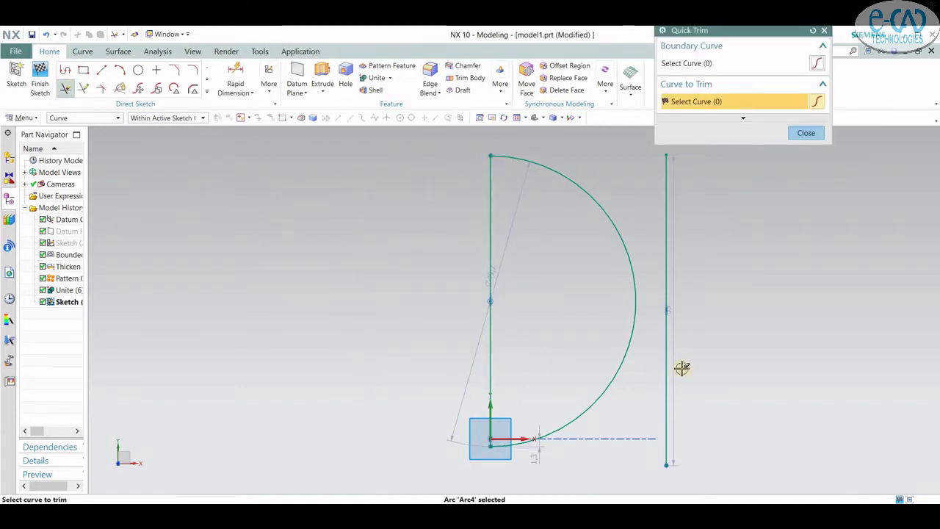
{"action": "left_click", "coordinate": [494, 260]}
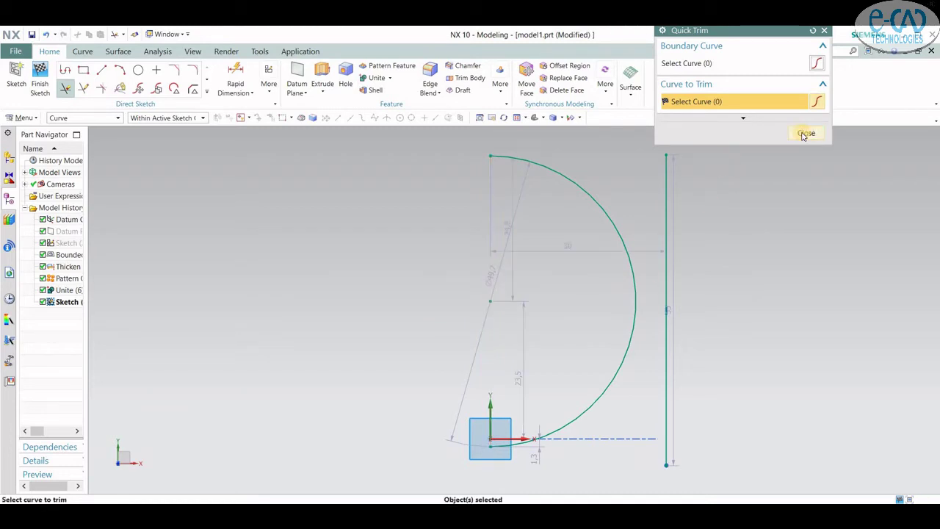
{"action": "middle_click", "coordinate": [376, 349]}
{"action": "middle_click_drag", "start_coordinate": [386, 346], "coordinate": [420, 306]}
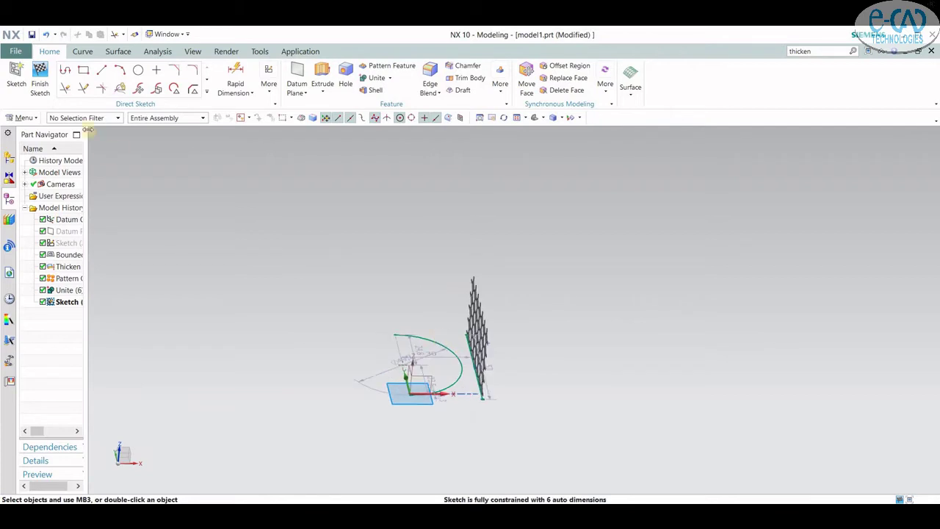
Finish the sketch and start an Extrude with the Single Curve selection filter
{"action": "left_click", "coordinate": [40, 78]}
{"action": "left_click", "coordinate": [419, 340]}
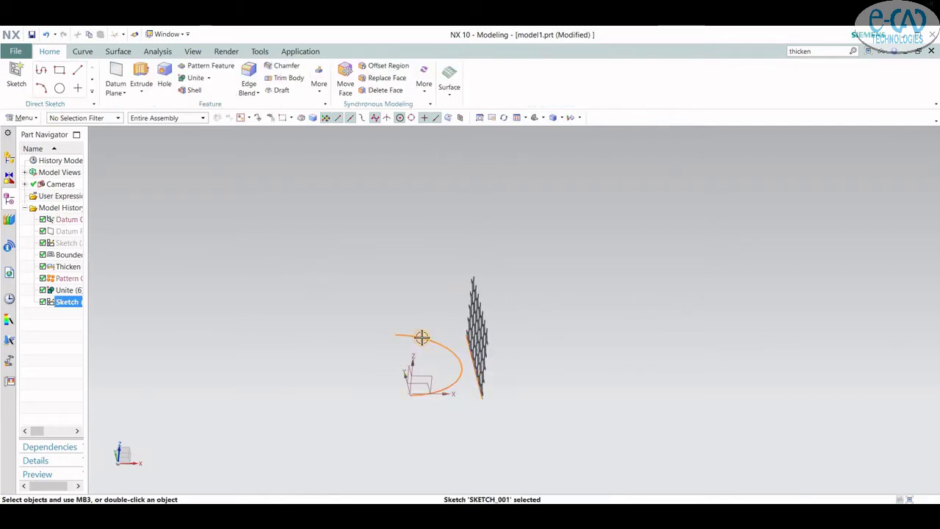
{"action": "right_click", "coordinate": [233, 224]}
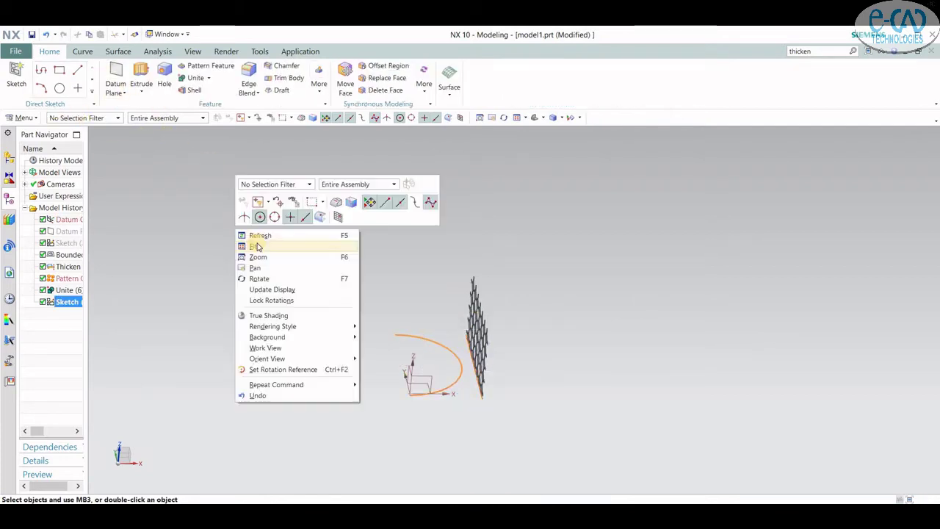
{"action": "left_click", "coordinate": [256, 220]}
{"action": "left_click", "coordinate": [141, 81]}
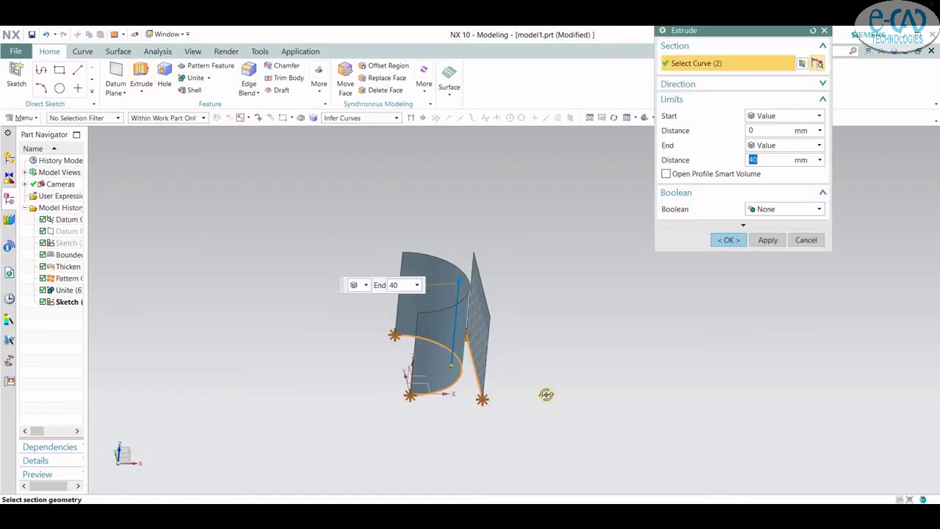
{"action": "middle_click_drag", "start_coordinate": [546, 392], "coordinate": [646, 301]}
{"action": "left_click", "coordinate": [361, 118]}
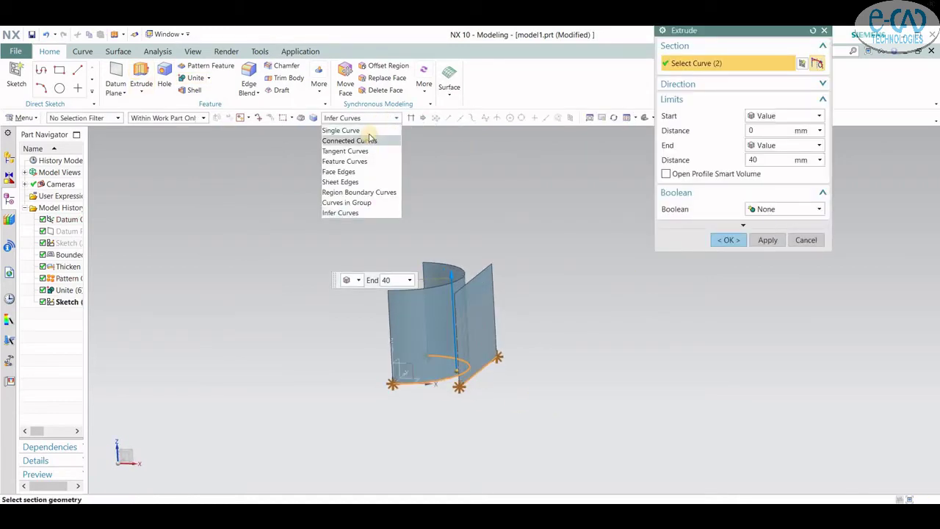
{"action": "left_click", "coordinate": [345, 131]}
{"action": "middle_click_drag", "start_coordinate": [491, 397], "coordinate": [528, 345]}
Extrude only the half-circle arc upward 37 mm into a curved sheet
{"action": "left_click", "coordinate": [811, 30]}
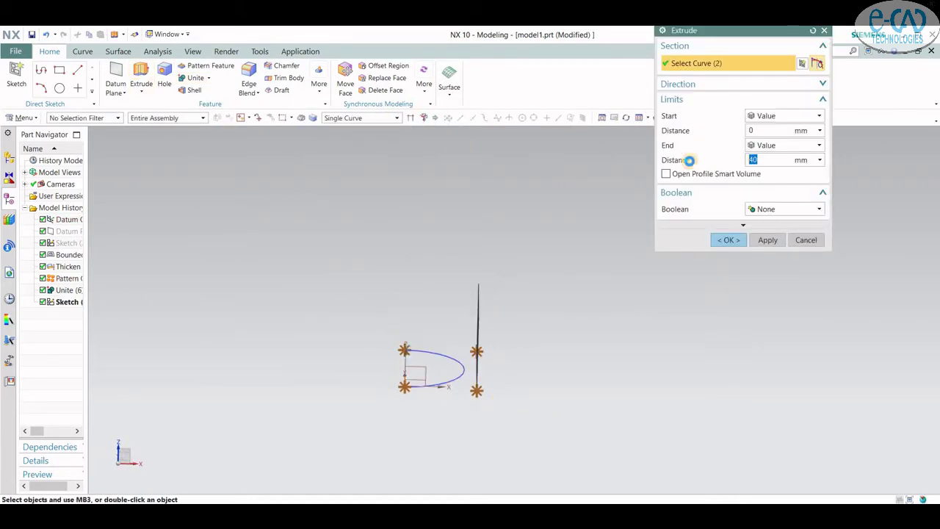
{"action": "left_click", "coordinate": [360, 118]}
{"action": "left_click", "coordinate": [345, 129]}
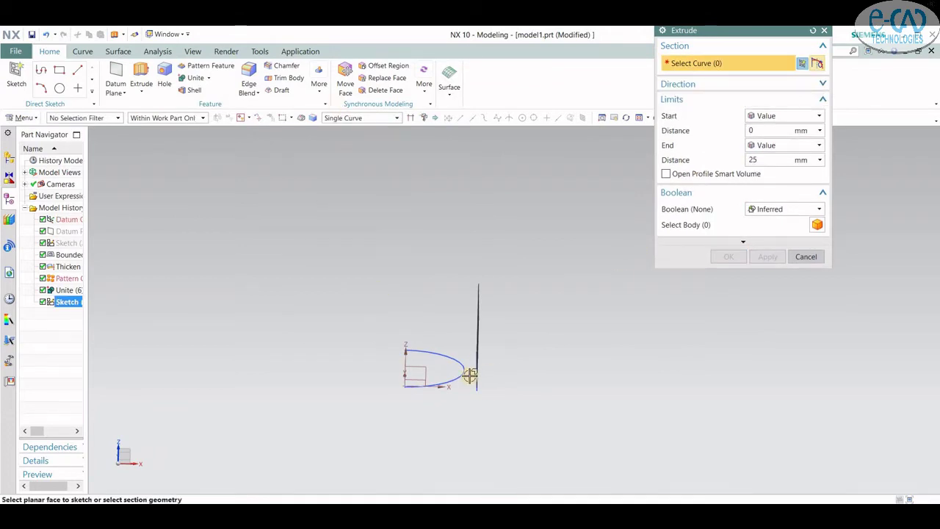
{"action": "left_click", "coordinate": [446, 381]}
{"action": "left_click_drag", "start_coordinate": [400, 275], "coordinate": [401, 243]}
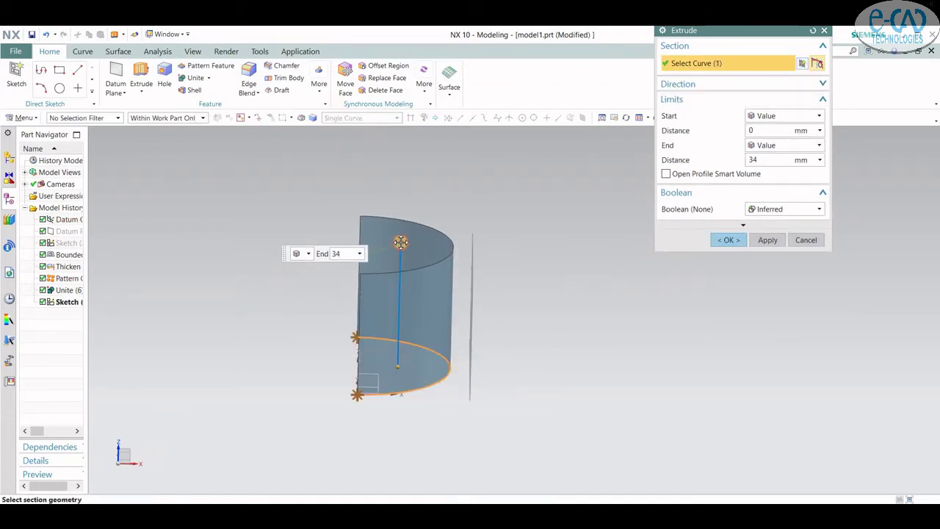
{"action": "mouse_move", "coordinate": [552, 301]}
{"action": "middle_mouse_down"}
{"action": "mouse_move", "coordinate": [551, 283]}
{"action": "mouse_move", "coordinate": [432, 262]}
{"action": "middle_mouse_up"}
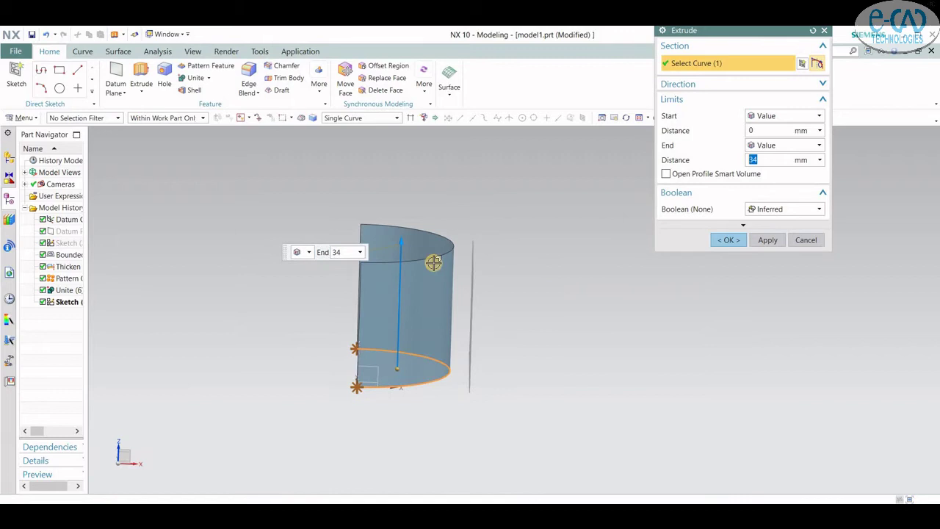
{"action": "double_click", "coordinate": [402, 224]}
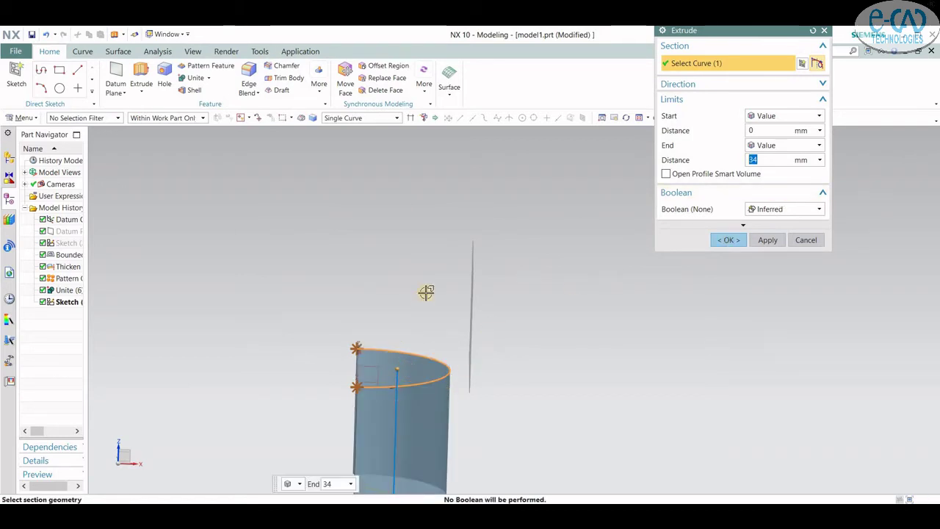
{"action": "scroll", "coordinate": [424, 293], "scroll_direction": "down", "scroll_amount": 3}
{"action": "middle_click_drag", "start_coordinate": [418, 313], "coordinate": [430, 269]}
{"action": "left_click_drag", "start_coordinate": [429, 268], "coordinate": [465, 300]}
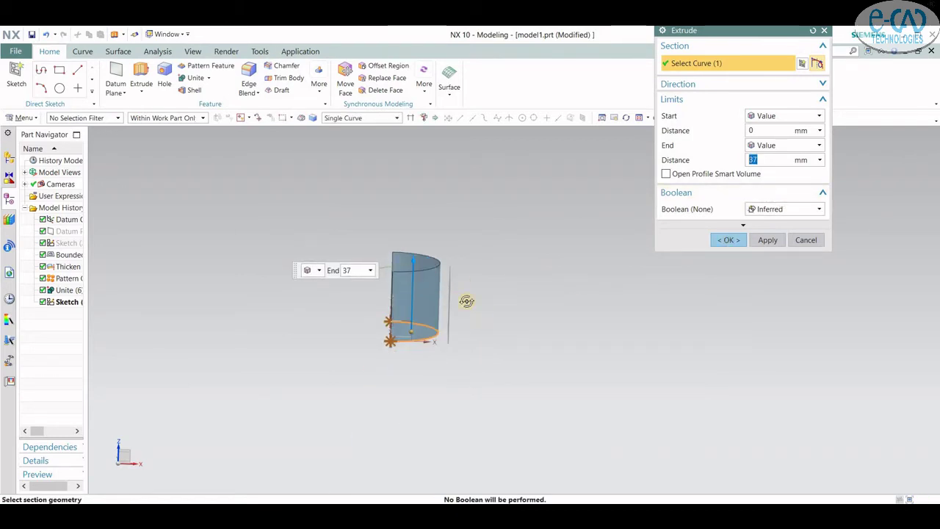
{"action": "left_click", "coordinate": [739, 242]}
Repeat Extrude with the X key on another section curve and confirm it
{"action": "middle_click_drag", "start_coordinate": [484, 323], "coordinate": [451, 349]}
{"action": "key", "text": "x"}
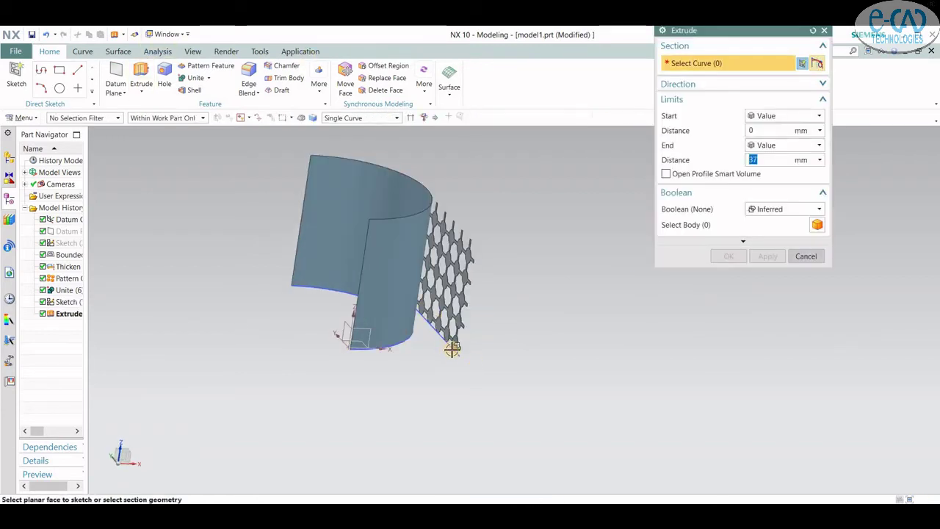
{"action": "left_click", "coordinate": [452, 350]}
{"action": "left_click", "coordinate": [727, 240]}
{"action": "left_click", "coordinate": [812, 54]}
{"action": "type", "text": "global shaping"}
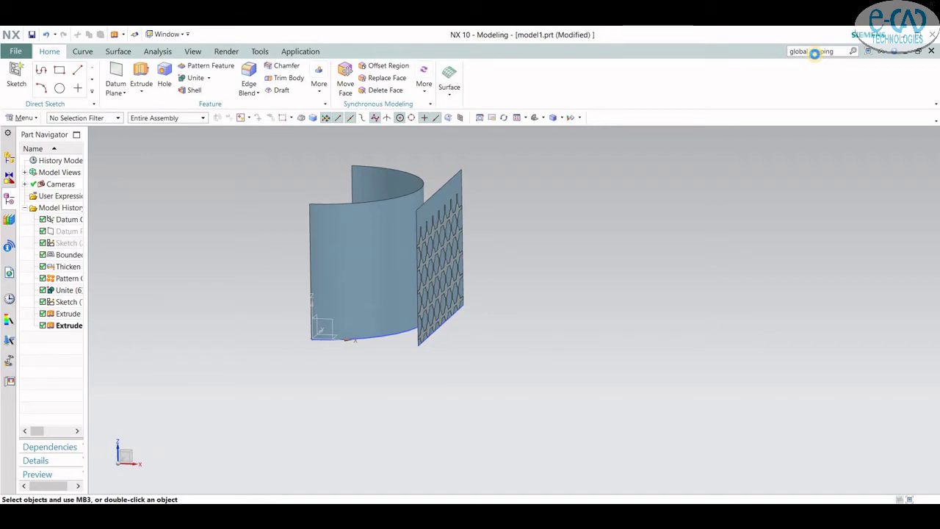
Find 'global shaping' in Command Finder and launch the Global Shaping command
{"action": "key", "text": "Return"}
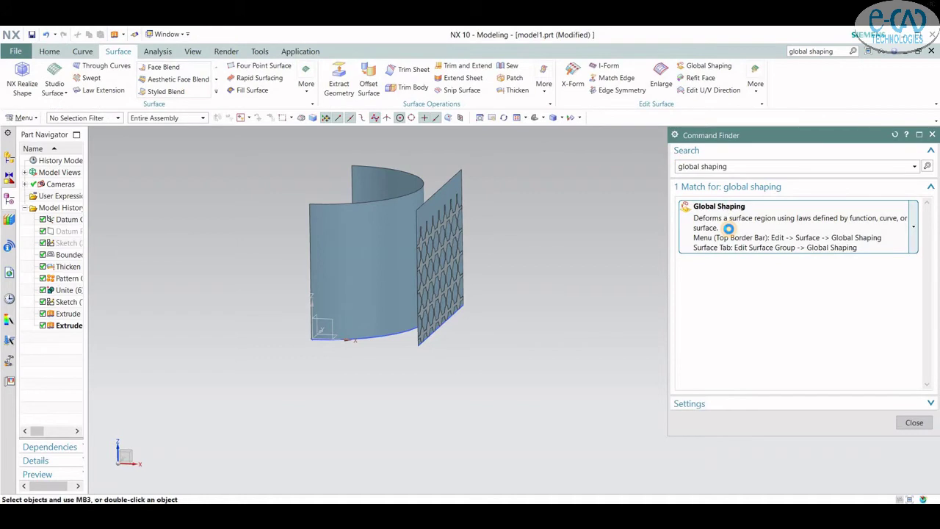
{"action": "left_click", "coordinate": [702, 226]}
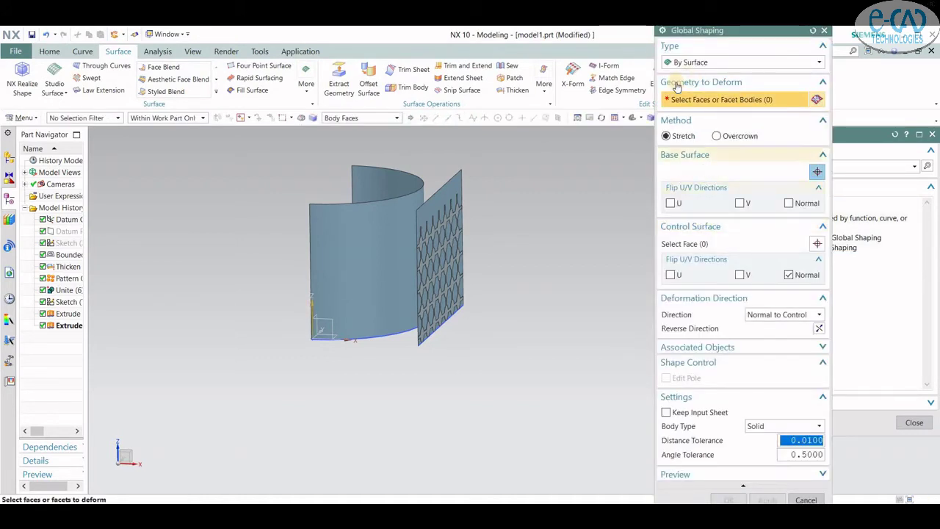
Set the Global Shaping type to By Surface
{"action": "left_click", "coordinate": [699, 62]}
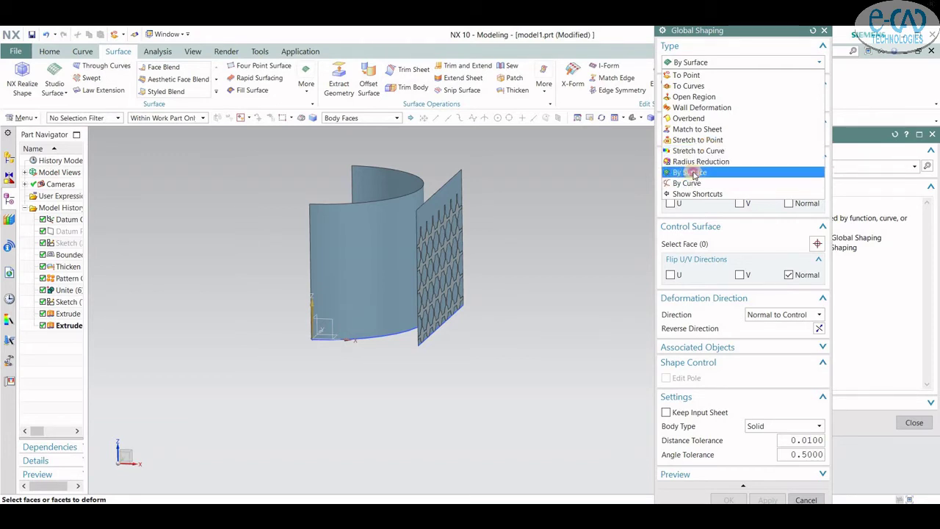
{"action": "left_click", "coordinate": [693, 173]}
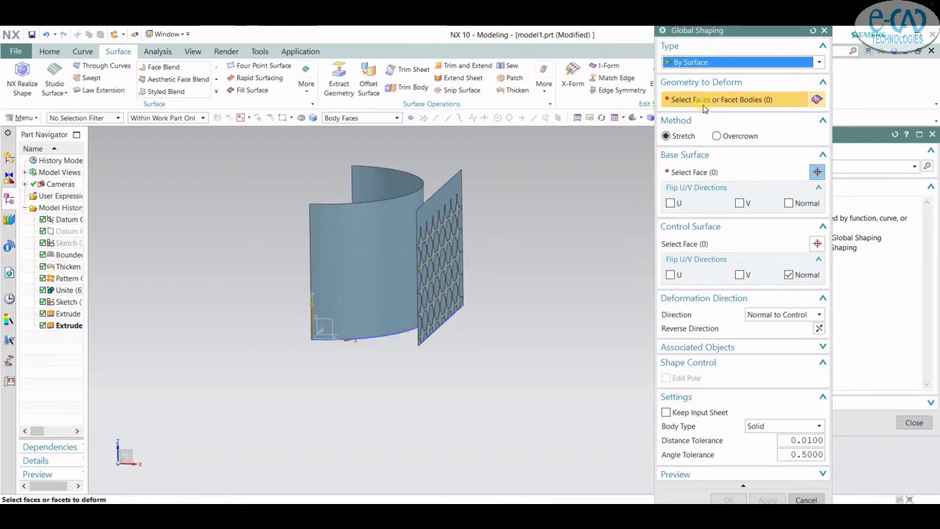
{"action": "scroll", "coordinate": [431, 231], "scroll_direction": "up", "scroll_amount": 2}
{"action": "scroll", "coordinate": [429, 229], "scroll_direction": "up", "scroll_amount": 2}
{"action": "scroll", "coordinate": [427, 226], "scroll_direction": "up", "scroll_amount": 1}
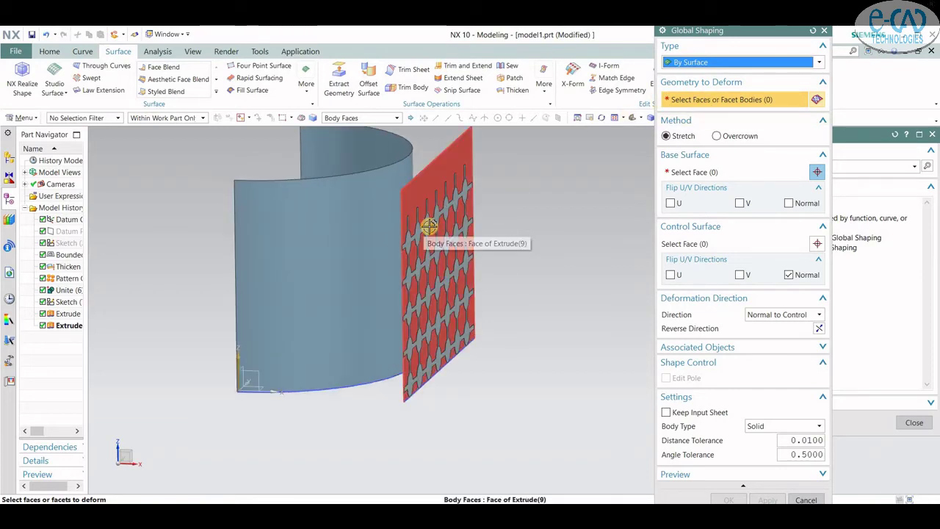
{"action": "scroll", "coordinate": [426, 222], "scroll_direction": "up", "scroll_amount": 3}
{"action": "scroll", "coordinate": [433, 226], "scroll_direction": "down", "scroll_amount": 5}
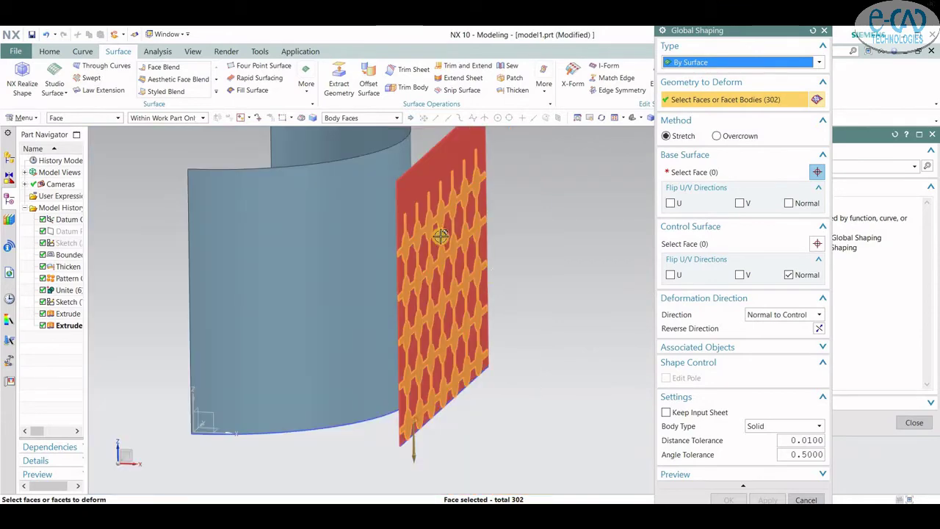
{"action": "scroll", "coordinate": [441, 235], "scroll_direction": "down", "scroll_amount": 2}
{"action": "scroll", "coordinate": [495, 272], "scroll_direction": "down", "scroll_amount": 2}
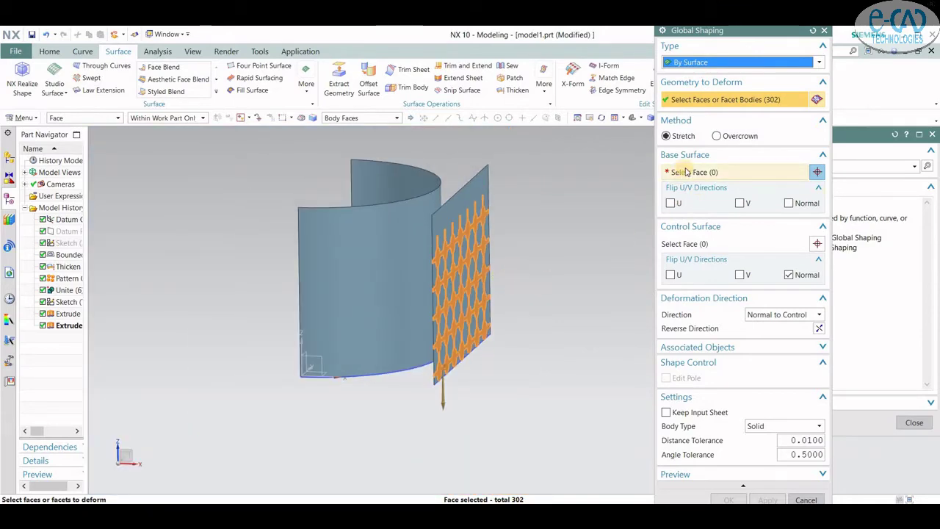
Keep all 302 lattice panel faces as geometry to deform, then activate base surface selection
{"action": "left_click", "coordinate": [351, 120]}
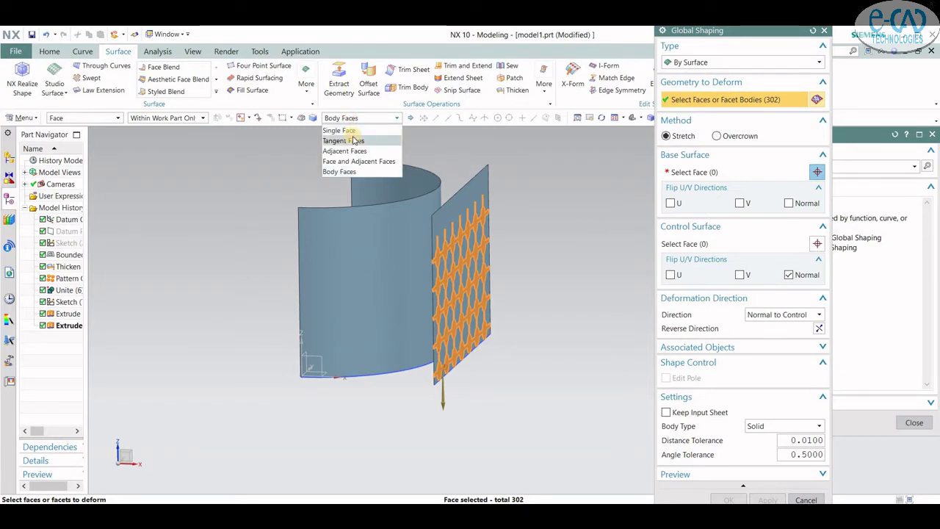
{"action": "left_click", "coordinate": [361, 201]}
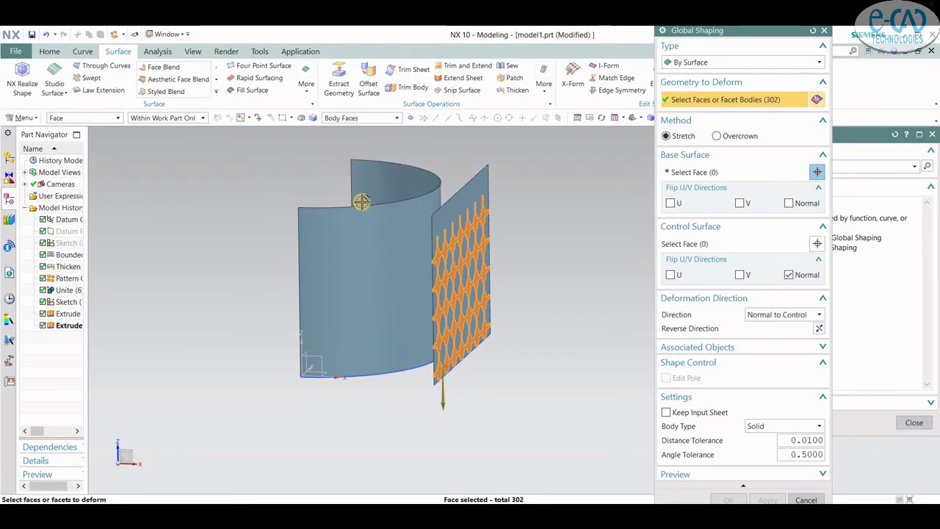
{"action": "left_click", "coordinate": [687, 172]}
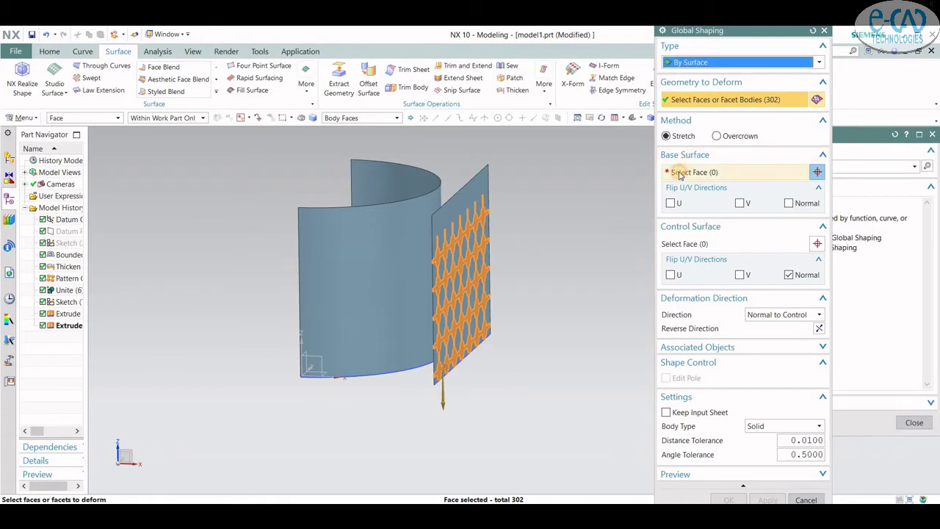
Pick the flat lattice sheet as base surface and the curved sheet as control surface
{"action": "left_click", "coordinate": [467, 188]}
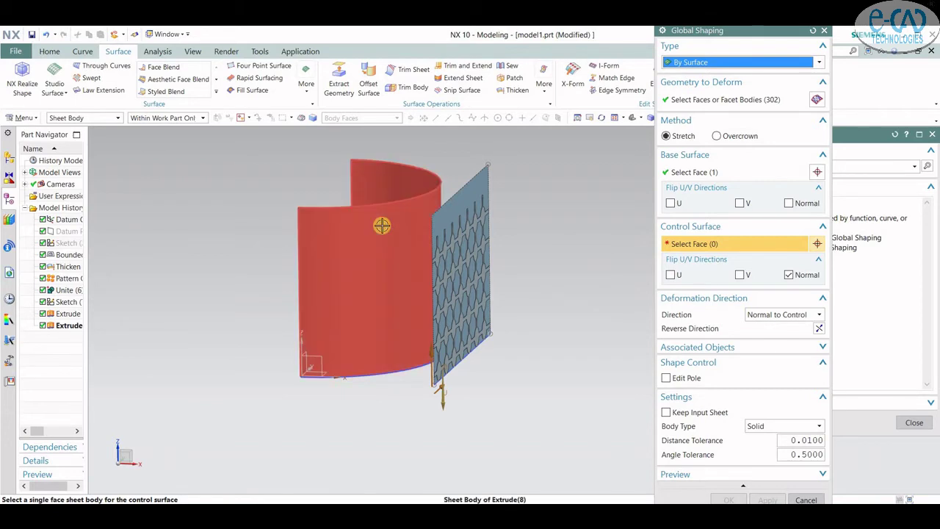
{"action": "left_click", "coordinate": [389, 261]}
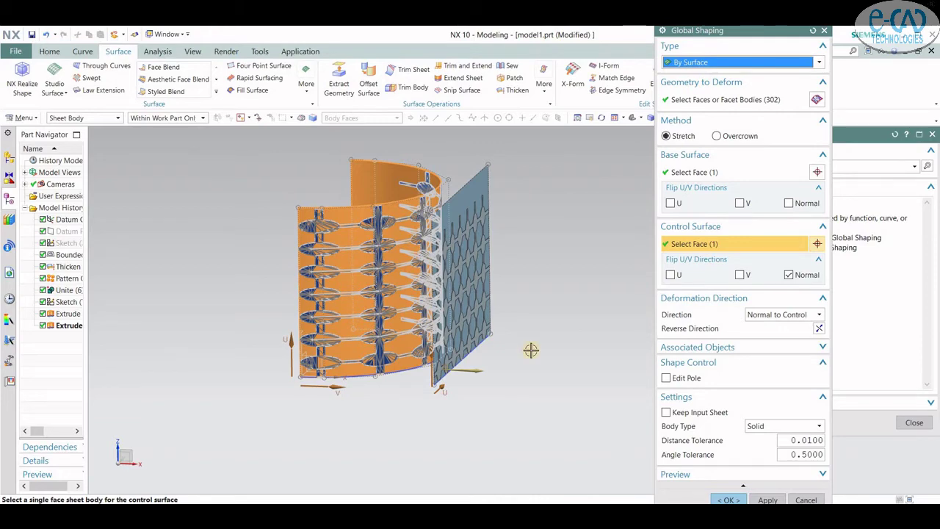
{"action": "scroll", "coordinate": [387, 299], "scroll_direction": "up", "scroll_amount": 3}
{"action": "scroll", "coordinate": [389, 287], "scroll_direction": "up", "scroll_amount": 3}
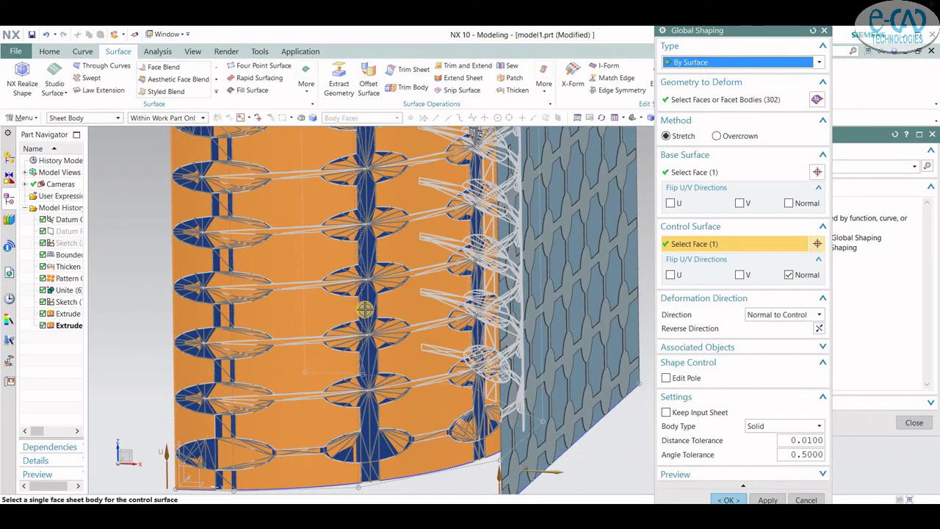
{"action": "scroll", "coordinate": [364, 309], "scroll_direction": "down", "scroll_amount": 3}
{"action": "scroll", "coordinate": [364, 309], "scroll_direction": "down", "scroll_amount": 3}
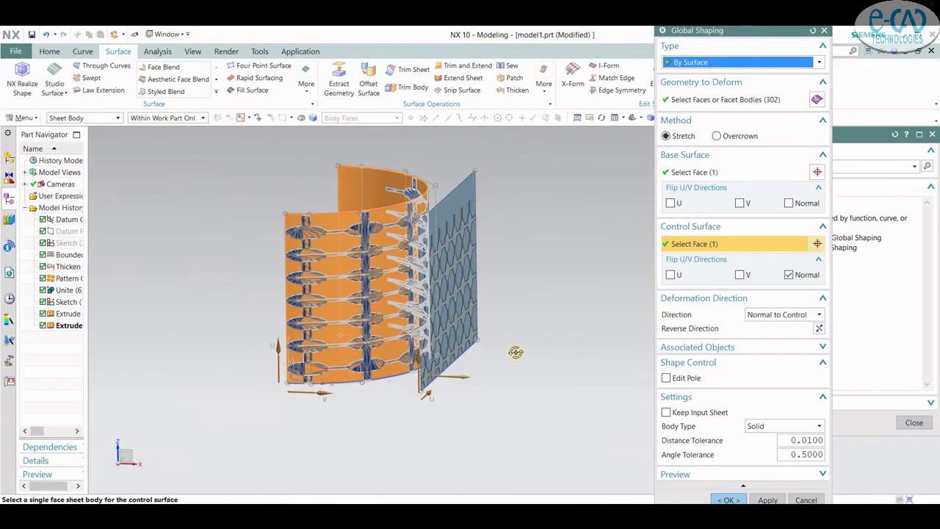
Uncheck the control surface's Normal flip and orbit to check the wrapped preview
{"action": "mouse_move", "coordinate": [520, 353]}
{"action": "middle_mouse_down"}
{"action": "mouse_move", "coordinate": [507, 353]}
{"action": "mouse_move", "coordinate": [528, 359]}
{"action": "middle_mouse_up"}
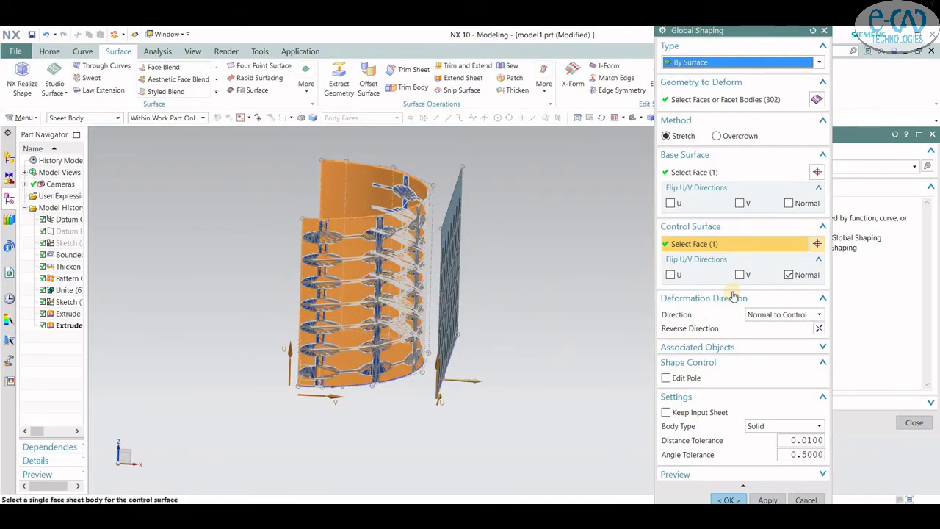
{"action": "left_click", "coordinate": [789, 275]}
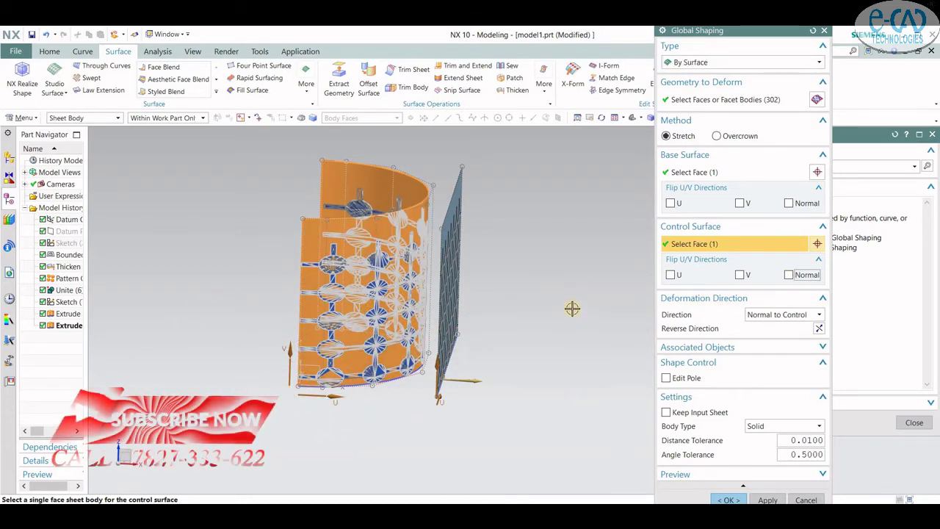
{"action": "mouse_move", "coordinate": [570, 310]}
{"action": "middle_mouse_down"}
{"action": "mouse_move", "coordinate": [550, 302]}
{"action": "mouse_move", "coordinate": [581, 315]}
{"action": "middle_mouse_up"}
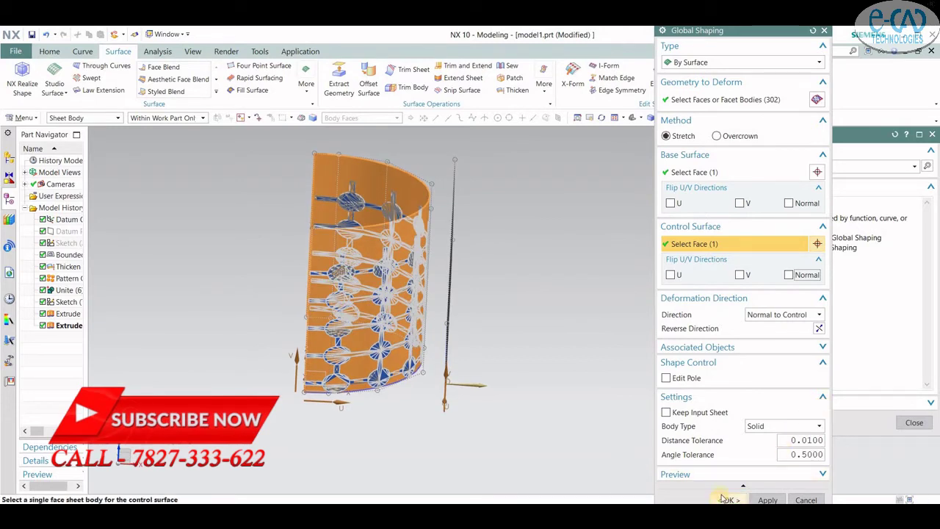
Try direction None, then set Normal to Control and create the Global Shaping feature
{"action": "left_click", "coordinate": [767, 315]}
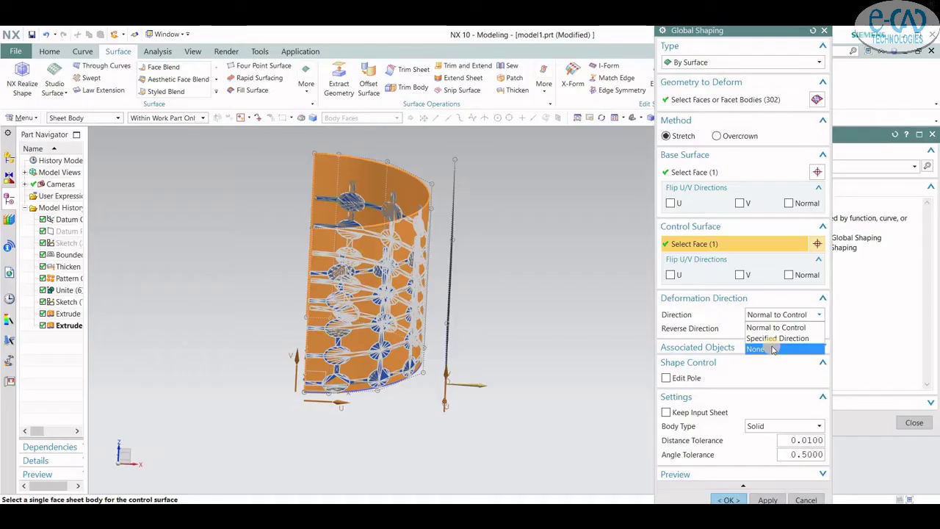
{"action": "left_click", "coordinate": [770, 346]}
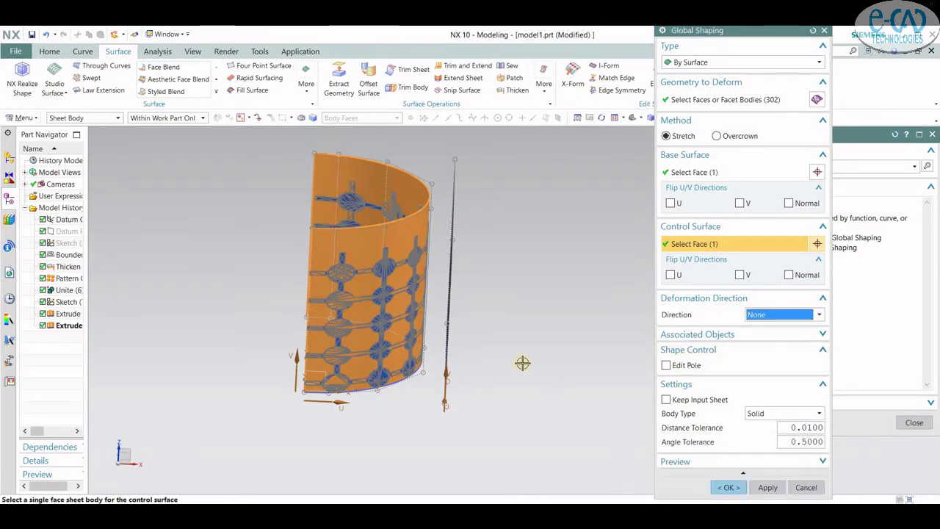
{"action": "middle_click_drag", "start_coordinate": [522, 363], "coordinate": [504, 354]}
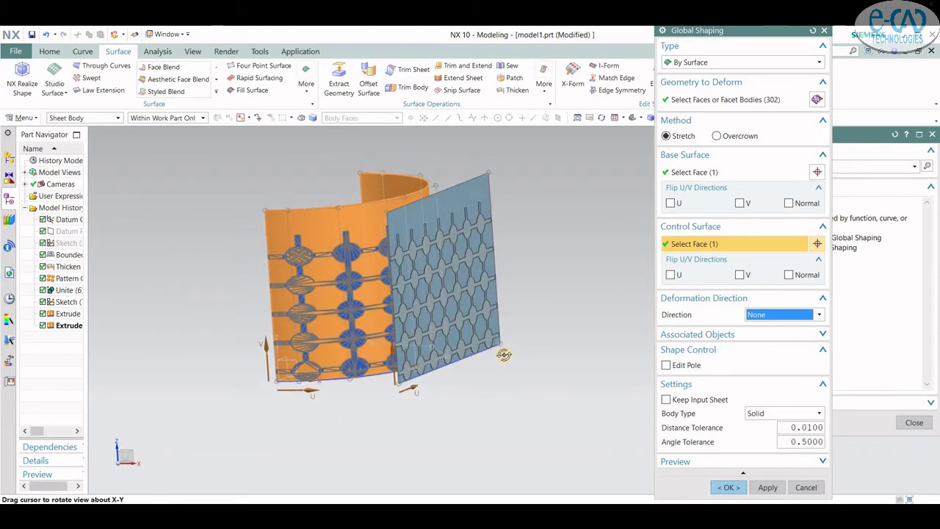
{"action": "scroll", "coordinate": [339, 247], "scroll_direction": "up", "scroll_amount": 1}
{"action": "scroll", "coordinate": [339, 246], "scroll_direction": "up", "scroll_amount": 2}
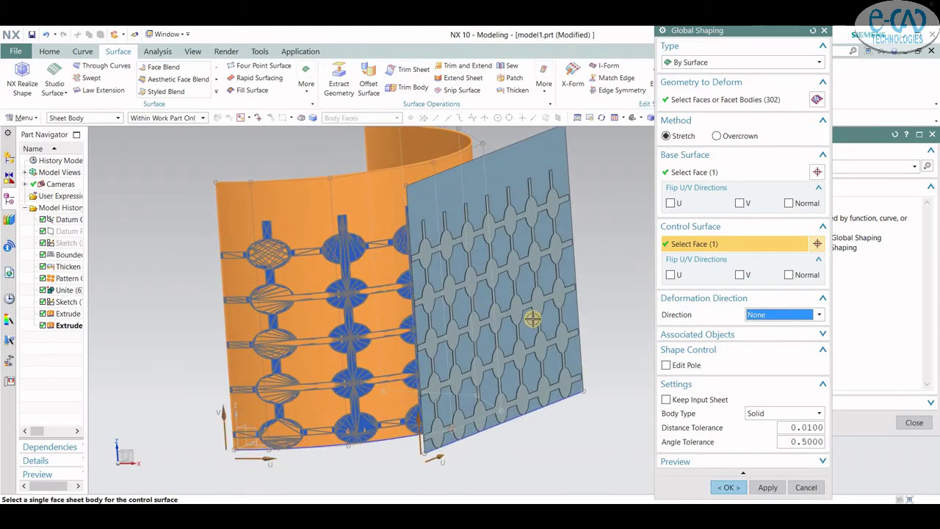
{"action": "scroll", "coordinate": [533, 317], "scroll_direction": "down", "scroll_amount": 2}
{"action": "middle_click_drag", "start_coordinate": [597, 333], "coordinate": [633, 329]}
{"action": "left_click", "coordinate": [776, 314]}
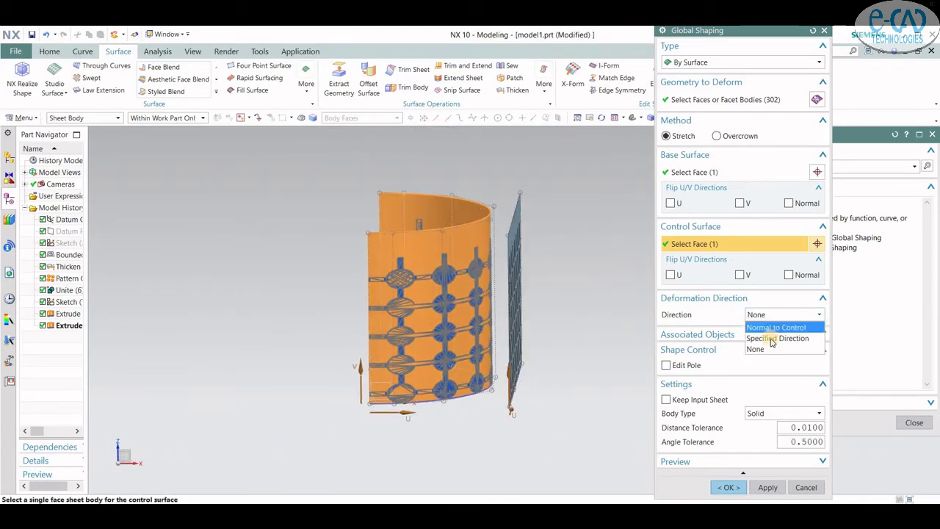
{"action": "left_click", "coordinate": [768, 327]}
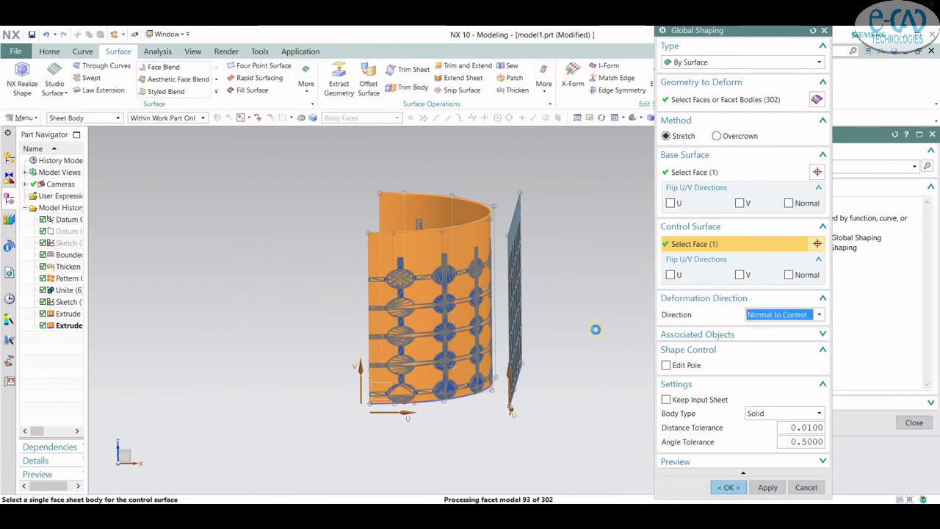
{"action": "middle_click_drag", "start_coordinate": [622, 364], "coordinate": [621, 365]}
{"action": "left_click", "coordinate": [723, 500]}
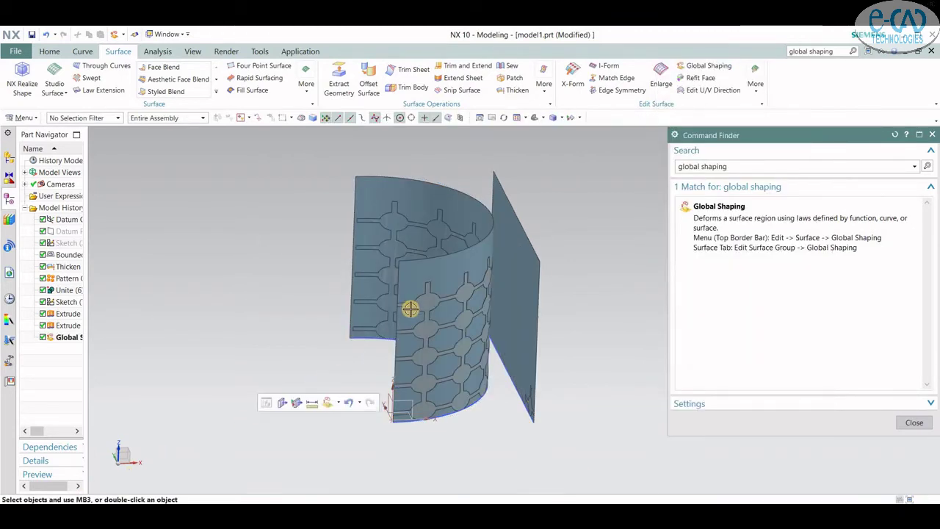
Hide the flat Extrude(9) control sheet and the cylindrical base sheet
{"action": "right_click", "coordinate": [525, 244]}
{"action": "left_click", "coordinate": [542, 266]}
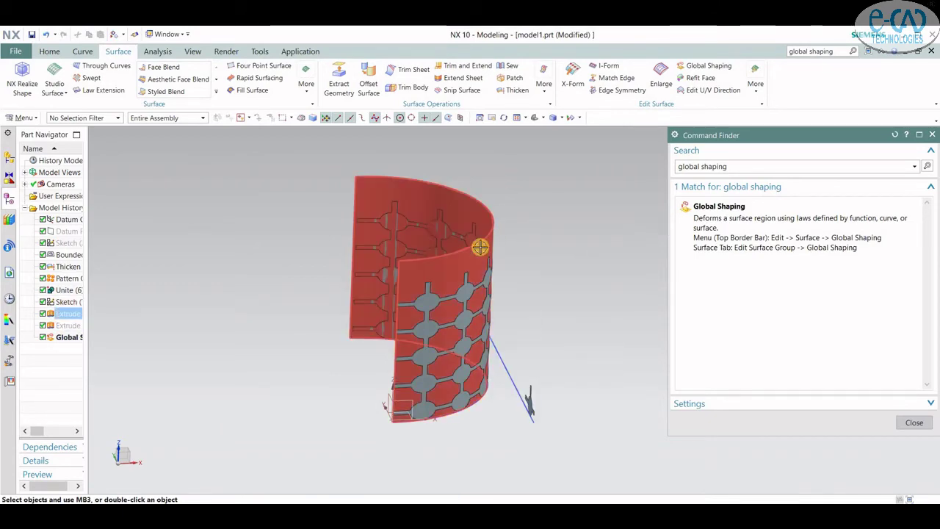
{"action": "right_click", "coordinate": [480, 247]}
{"action": "left_click", "coordinate": [507, 270]}
{"action": "mouse_move", "coordinate": [528, 310]}
{"action": "middle_mouse_down"}
{"action": "mouse_move", "coordinate": [498, 293]}
{"action": "mouse_move", "coordinate": [463, 304]}
{"action": "mouse_move", "coordinate": [507, 319]}
{"action": "mouse_move", "coordinate": [484, 294]}
{"action": "mouse_move", "coordinate": [514, 303]}
{"action": "mouse_move", "coordinate": [419, 311]}
{"action": "middle_mouse_up"}
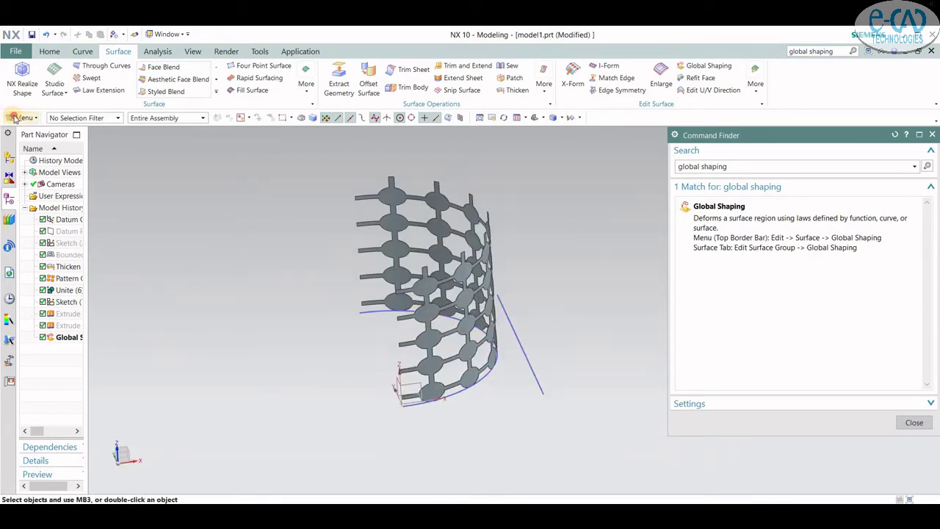
Mirror the curved lattice body across the YZ datum plane using Mirror Geometry
{"action": "left_click", "coordinate": [15, 117]}
{"action": "mouse_move", "coordinate": [27, 163]}
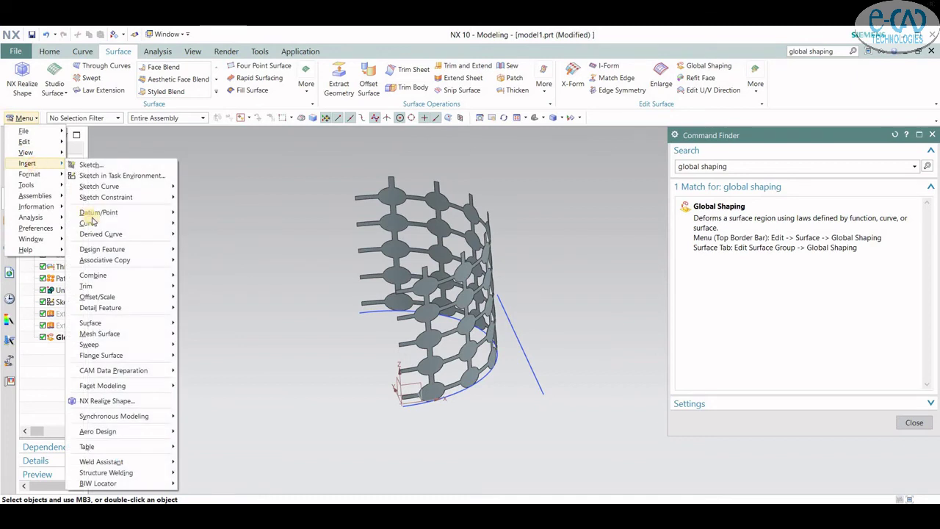
{"action": "mouse_move", "coordinate": [89, 344]}
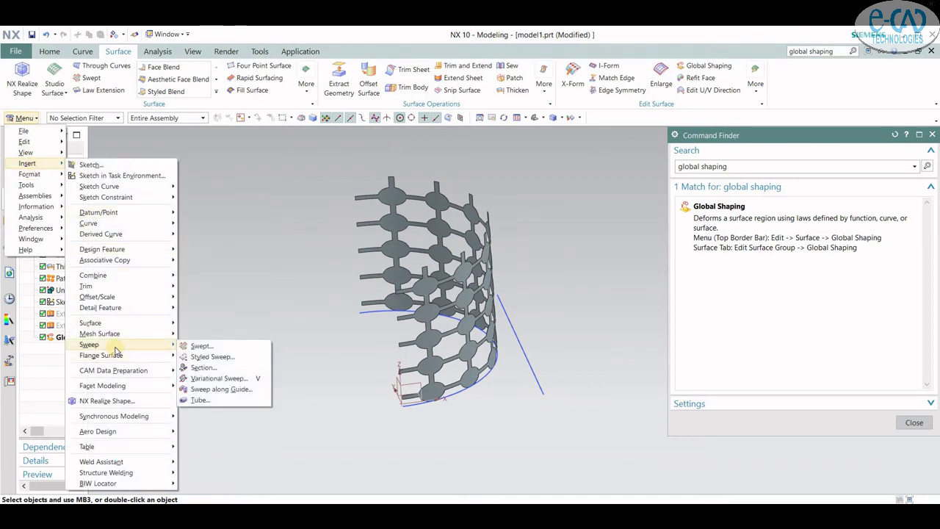
{"action": "left_click", "coordinate": [128, 260]}
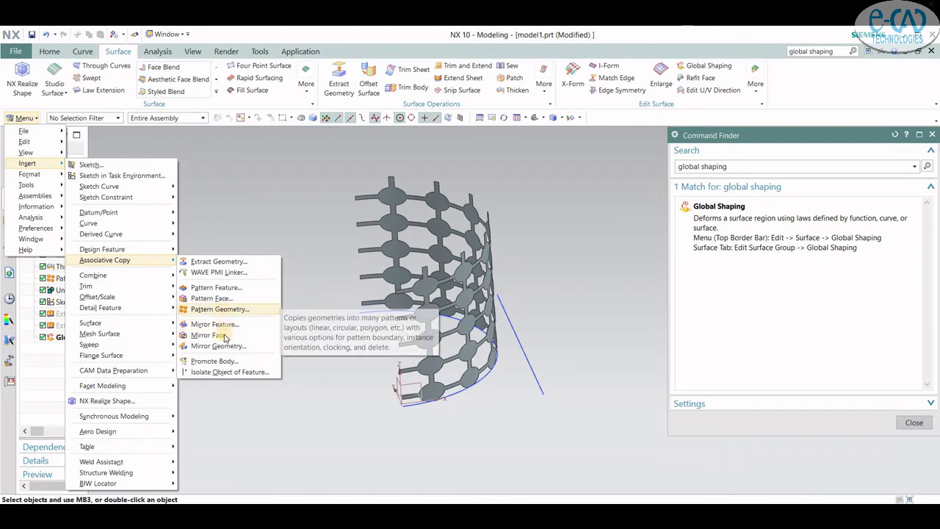
{"action": "left_click", "coordinate": [219, 345]}
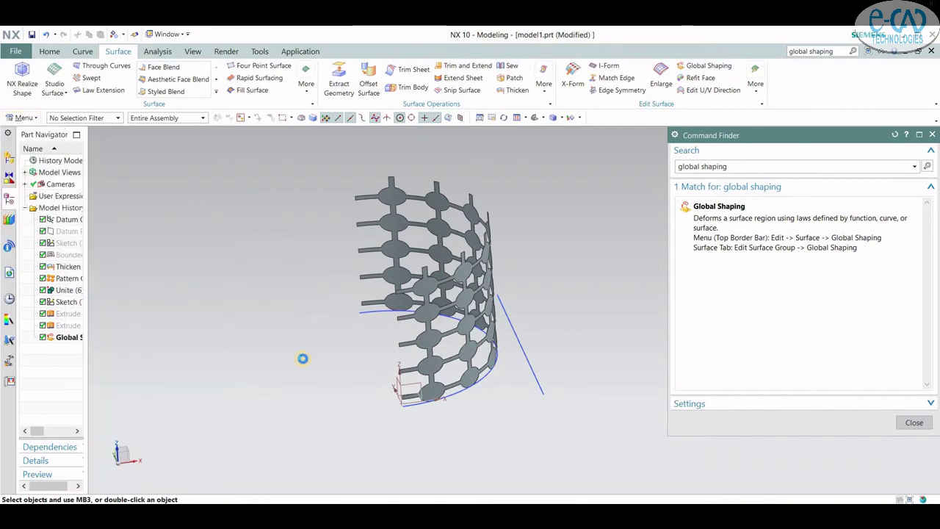
{"action": "left_click", "coordinate": [426, 288]}
{"action": "left_click", "coordinate": [734, 110]}
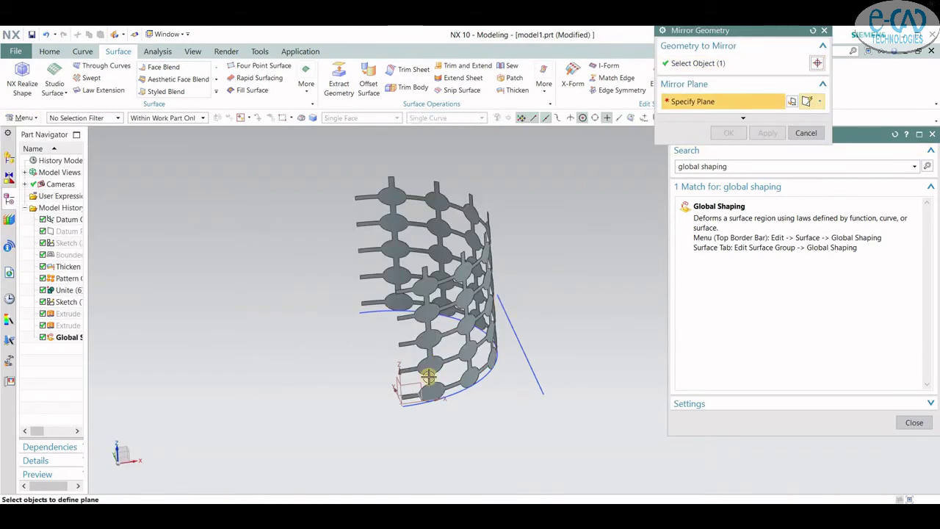
{"action": "left_click", "coordinate": [400, 384]}
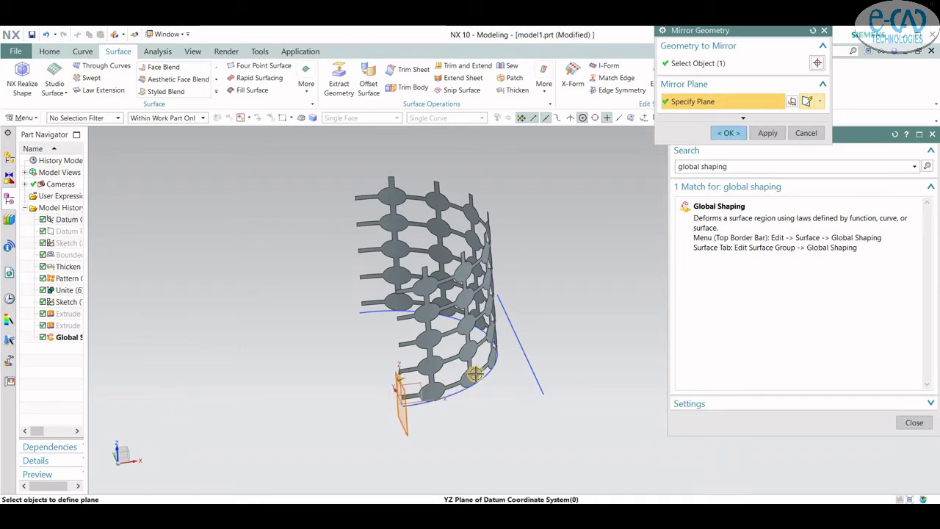
{"action": "left_click", "coordinate": [728, 132]}
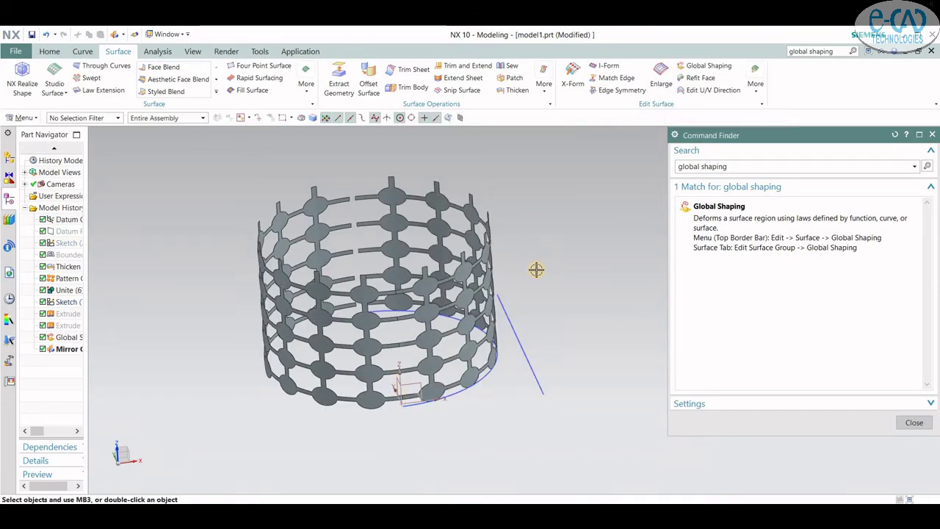
{"action": "middle_click_drag", "start_coordinate": [489, 290], "coordinate": [487, 301]}
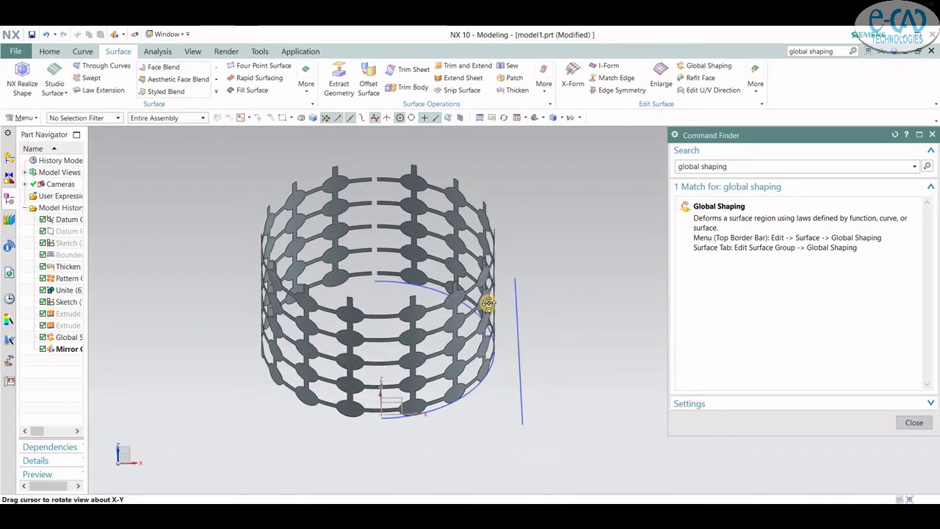
{"action": "scroll", "coordinate": [403, 197], "scroll_direction": "up", "scroll_amount": 3}
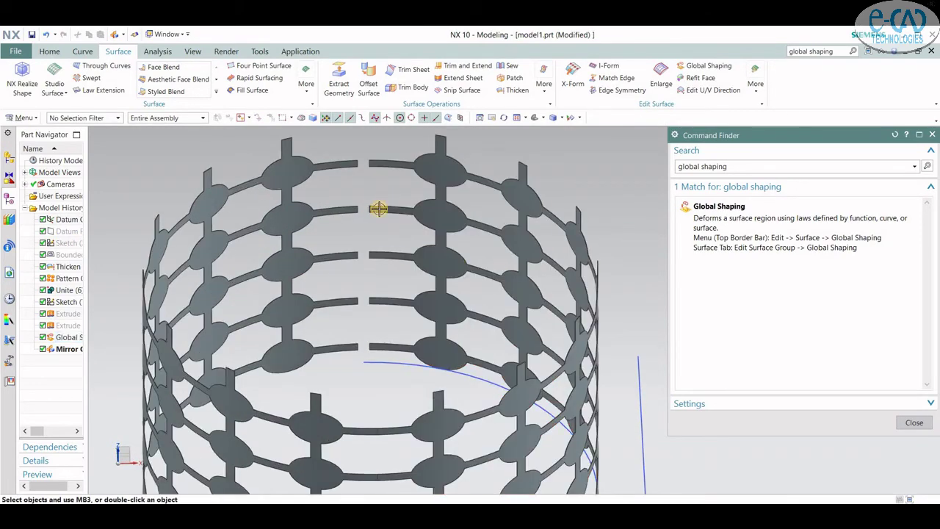
{"action": "scroll", "coordinate": [385, 220], "scroll_direction": "down", "scroll_amount": 3}
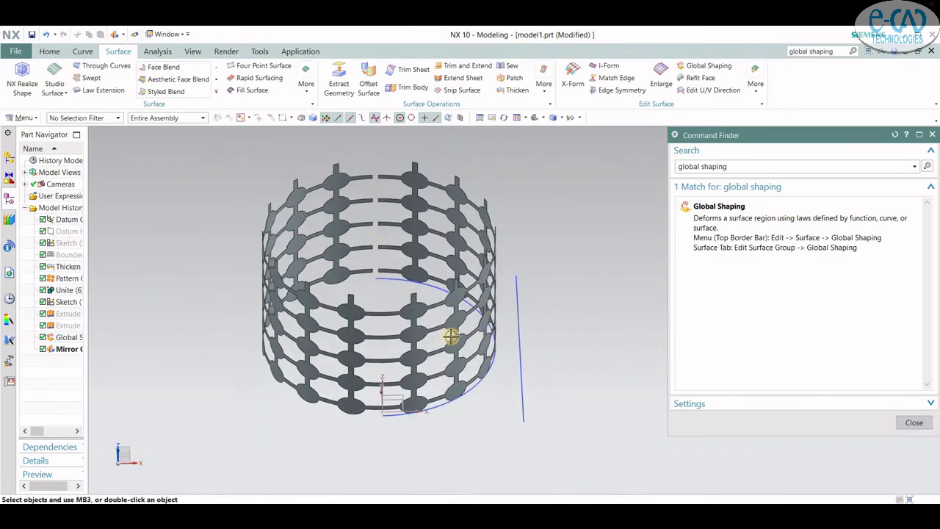
{"action": "mouse_move", "coordinate": [448, 321]}
{"action": "middle_mouse_down"}
{"action": "mouse_move", "coordinate": [426, 315]}
{"action": "mouse_move", "coordinate": [495, 331]}
{"action": "mouse_move", "coordinate": [450, 318]}
{"action": "middle_mouse_up"}
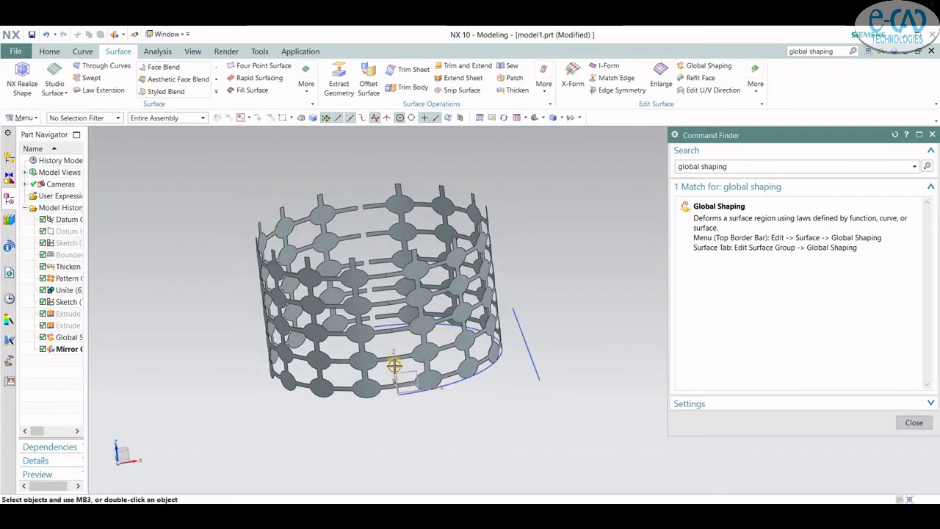
{"action": "mouse_move", "coordinate": [398, 365]}
{"action": "middle_mouse_down"}
{"action": "mouse_move", "coordinate": [413, 378]}
{"action": "mouse_move", "coordinate": [450, 367]}
{"action": "middle_mouse_up"}
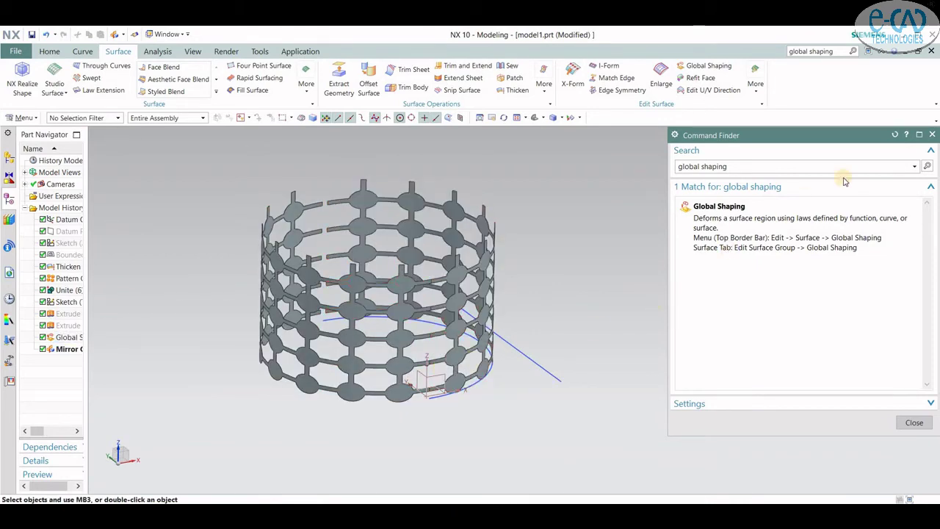
{"action": "left_click", "coordinate": [932, 135]}
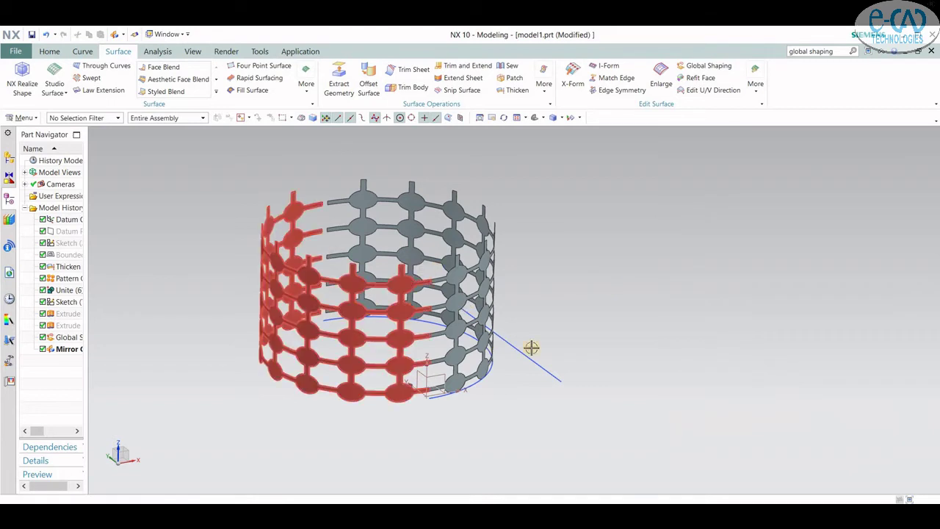
{"action": "key", "text": "ctrl+z"}
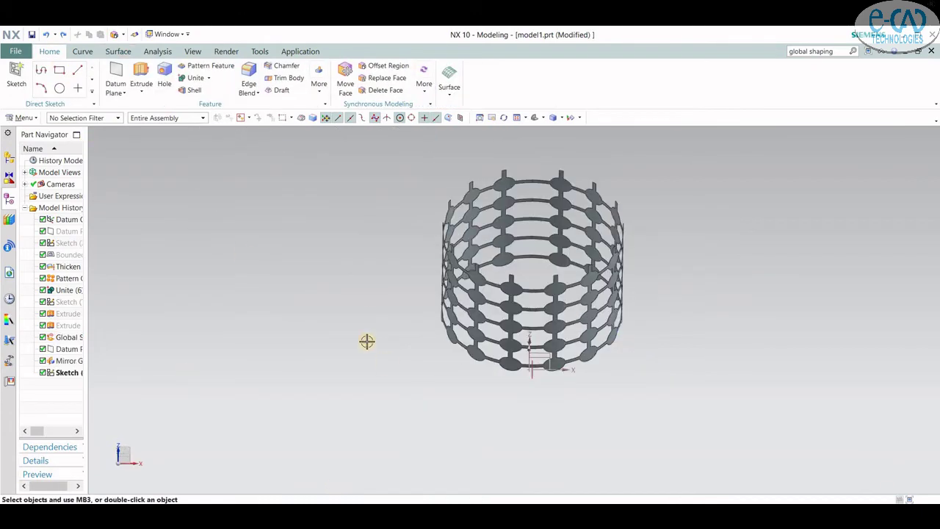
{"action": "mouse_move", "coordinate": [445, 351]}
{"action": "middle_mouse_down"}
{"action": "mouse_move", "coordinate": [440, 342]}
{"action": "mouse_move", "coordinate": [467, 359]}
{"action": "mouse_move", "coordinate": [541, 375]}
{"action": "mouse_move", "coordinate": [453, 359]}
{"action": "mouse_move", "coordinate": [428, 369]}
{"action": "mouse_move", "coordinate": [530, 330]}
{"action": "middle_mouse_up"}
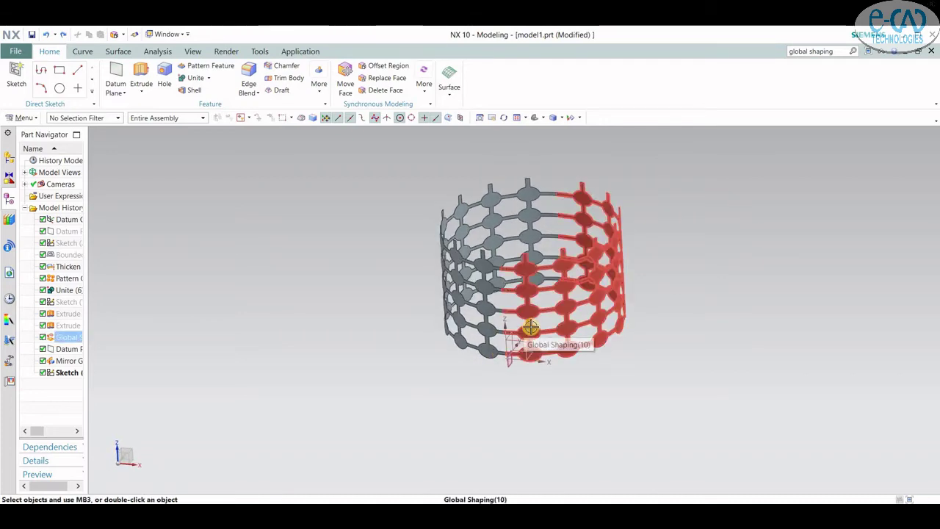
{"action": "scroll", "coordinate": [538, 293], "scroll_direction": "down", "scroll_amount": 1}
{"action": "scroll", "coordinate": [467, 262], "scroll_direction": "down", "scroll_amount": 2}
{"action": "scroll", "coordinate": [513, 257], "scroll_direction": "down", "scroll_amount": 4}
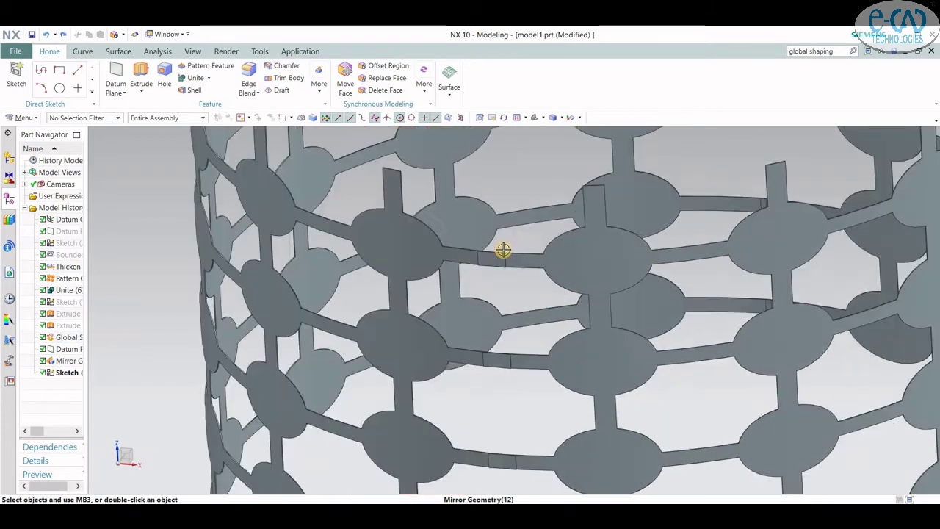
{"action": "scroll", "coordinate": [494, 259], "scroll_direction": "down", "scroll_amount": 3}
{"action": "scroll", "coordinate": [495, 259], "scroll_direction": "down", "scroll_amount": 3}
{"action": "scroll", "coordinate": [510, 260], "scroll_direction": "down", "scroll_amount": 3}
{"action": "scroll", "coordinate": [526, 248], "scroll_direction": "down", "scroll_amount": 3}
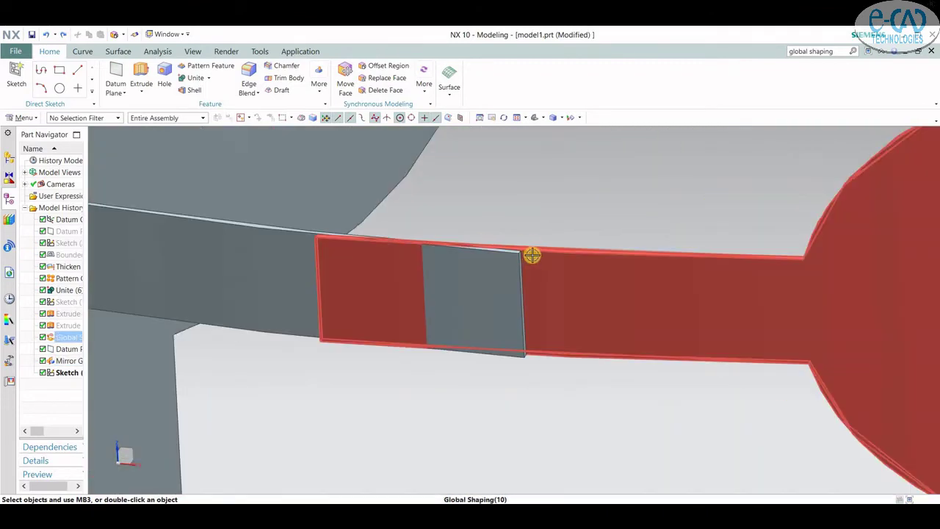
{"action": "scroll", "coordinate": [531, 254], "scroll_direction": "down", "scroll_amount": 1}
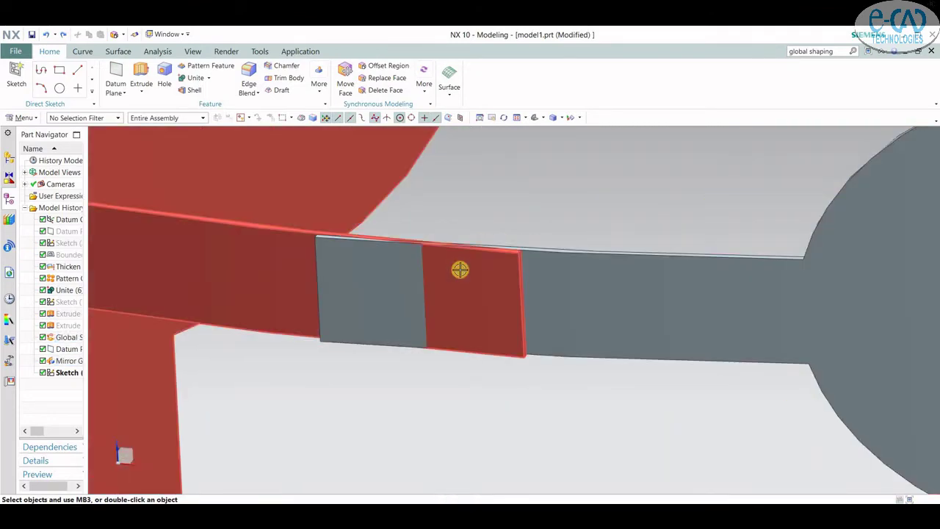
{"action": "scroll", "coordinate": [515, 269], "scroll_direction": "down", "scroll_amount": 2}
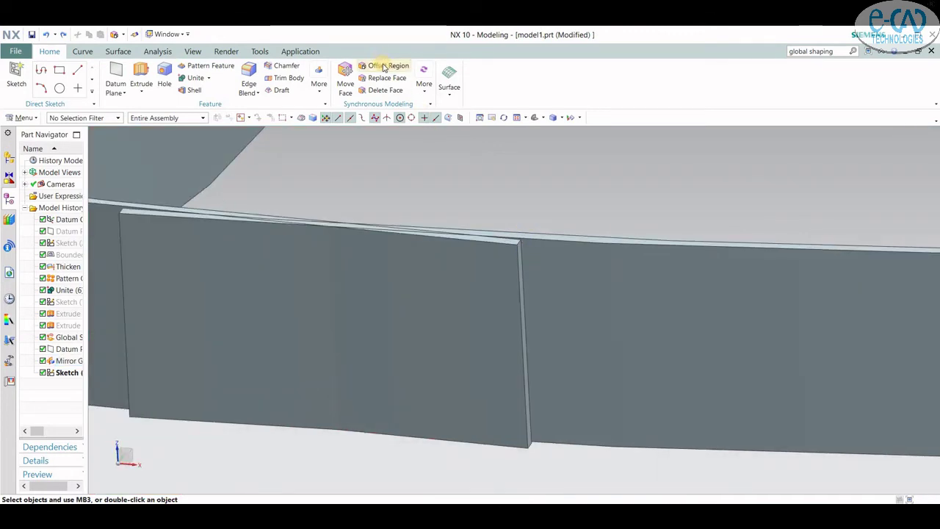
Offset Region two short strut end faces outward by 0.8 mm
{"action": "left_click", "coordinate": [383, 67]}
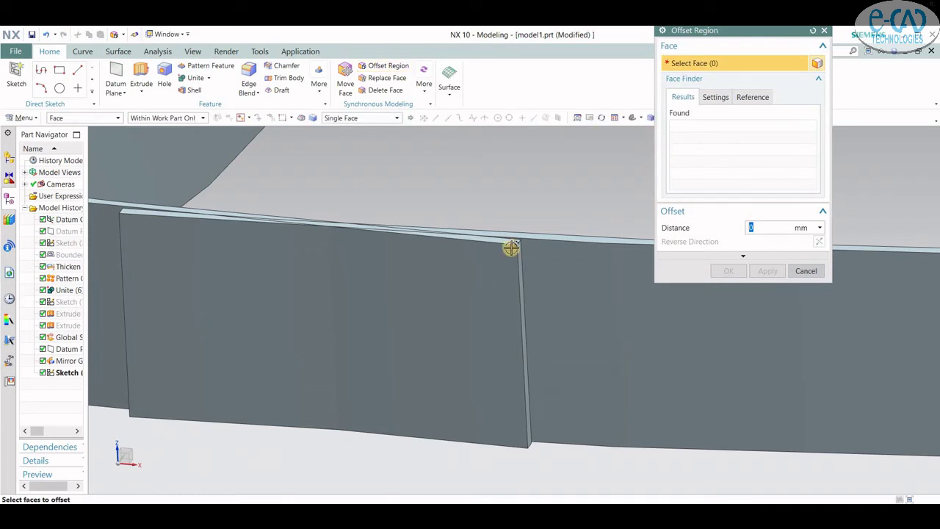
{"action": "scroll", "coordinate": [514, 248], "scroll_direction": "down", "scroll_amount": 2}
{"action": "scroll", "coordinate": [523, 251], "scroll_direction": "down", "scroll_amount": 1}
{"action": "left_click", "coordinate": [526, 253]}
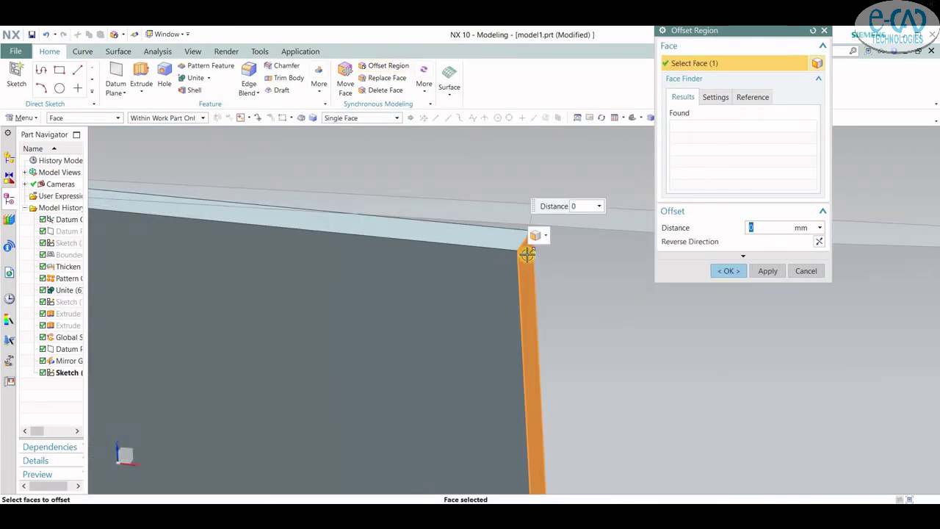
{"action": "type", "text": ".8"}
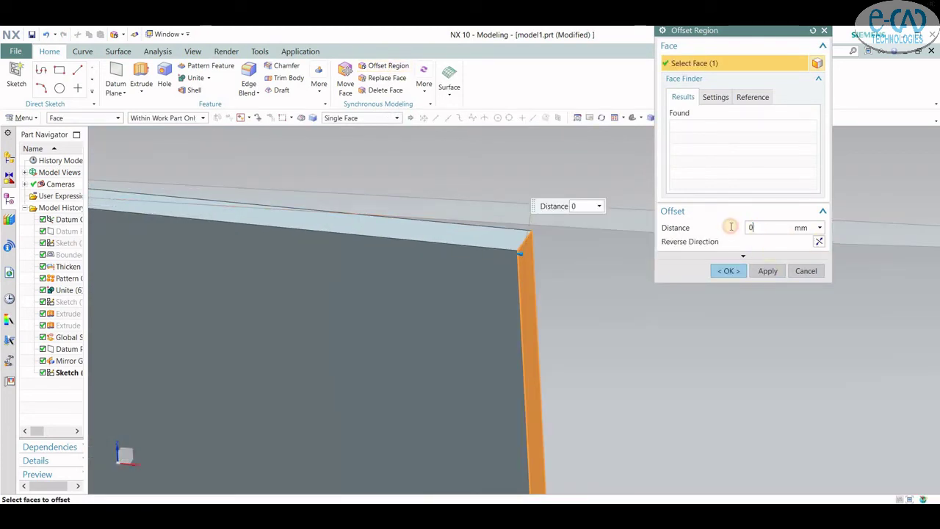
{"action": "key", "text": "Return"}
{"action": "left_click", "coordinate": [766, 271]}
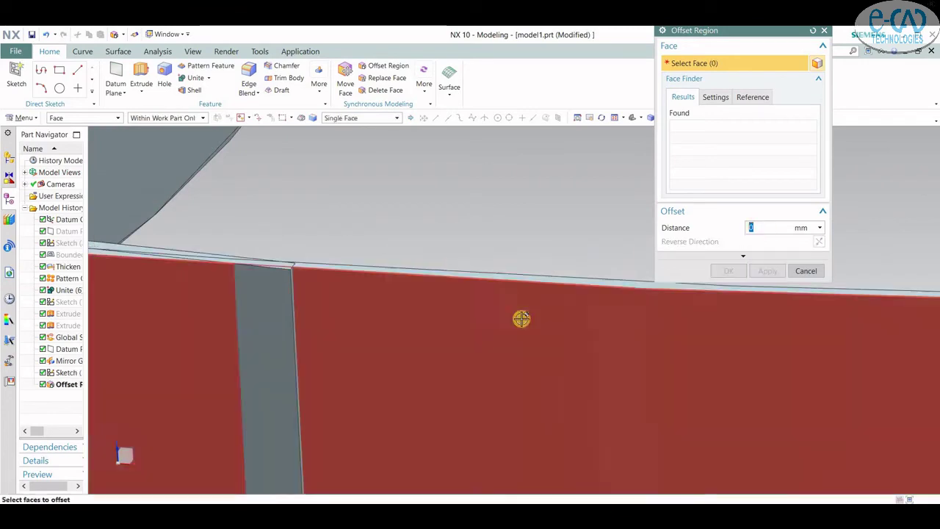
{"action": "scroll", "coordinate": [536, 275], "scroll_direction": "up", "scroll_amount": 3}
{"action": "scroll", "coordinate": [606, 360], "scroll_direction": "up", "scroll_amount": 2}
{"action": "scroll", "coordinate": [716, 367], "scroll_direction": "down", "scroll_amount": 5}
{"action": "left_click", "coordinate": [717, 367]}
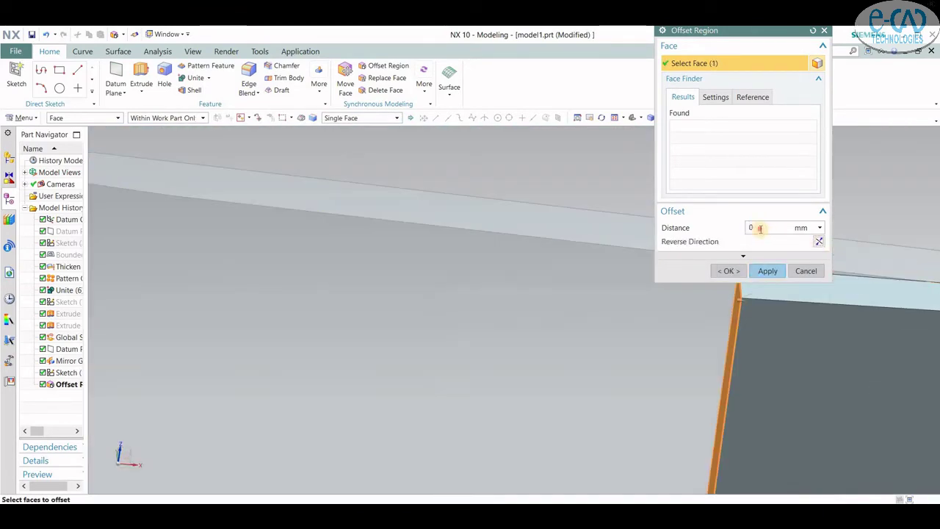
{"action": "middle_click", "coordinate": [766, 315]}
Zoom and orbit around the lattice cylinder to inspect the strut joints
{"action": "scroll", "coordinate": [435, 298], "scroll_direction": "up", "scroll_amount": 3}
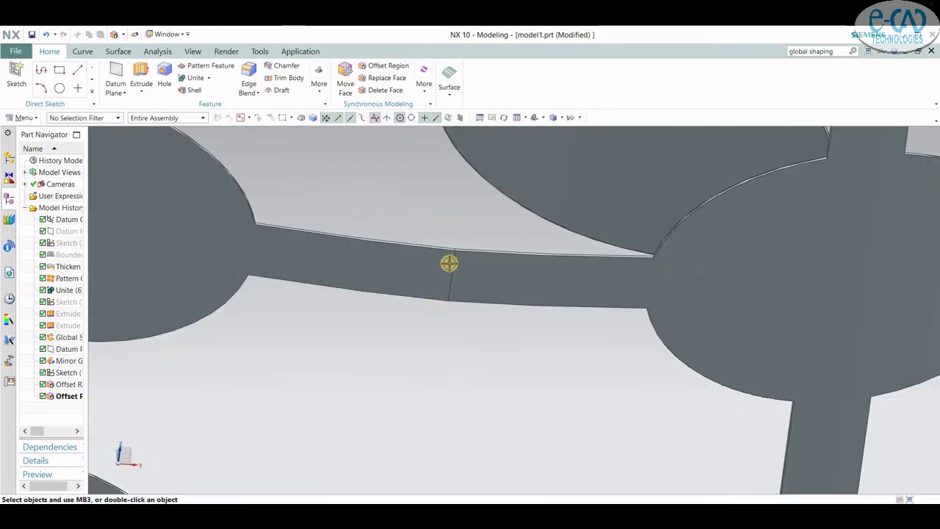
{"action": "scroll", "coordinate": [434, 301], "scroll_direction": "up", "scroll_amount": 1}
{"action": "scroll", "coordinate": [436, 304], "scroll_direction": "up", "scroll_amount": 2}
{"action": "scroll", "coordinate": [458, 338], "scroll_direction": "up", "scroll_amount": 2}
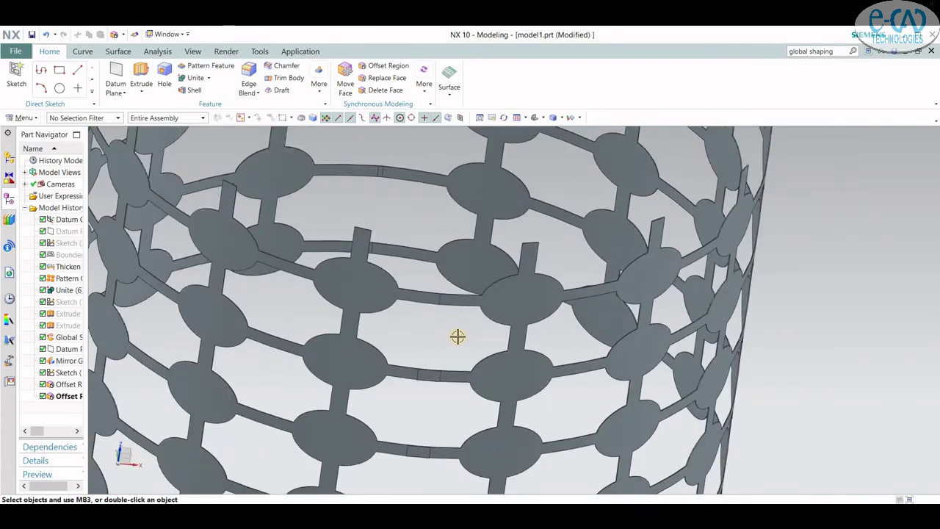
{"action": "scroll", "coordinate": [432, 401], "scroll_direction": "up", "scroll_amount": 3}
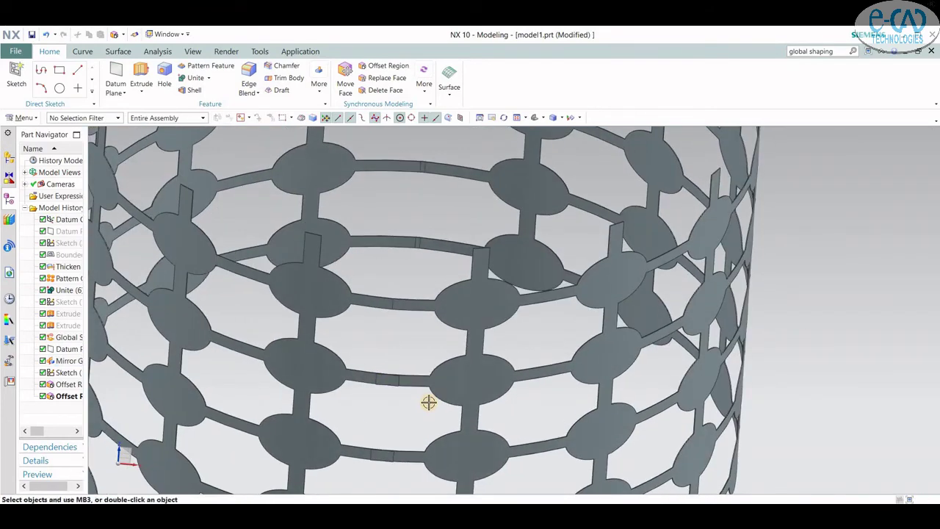
{"action": "scroll", "coordinate": [411, 408], "scroll_direction": "down", "scroll_amount": 3}
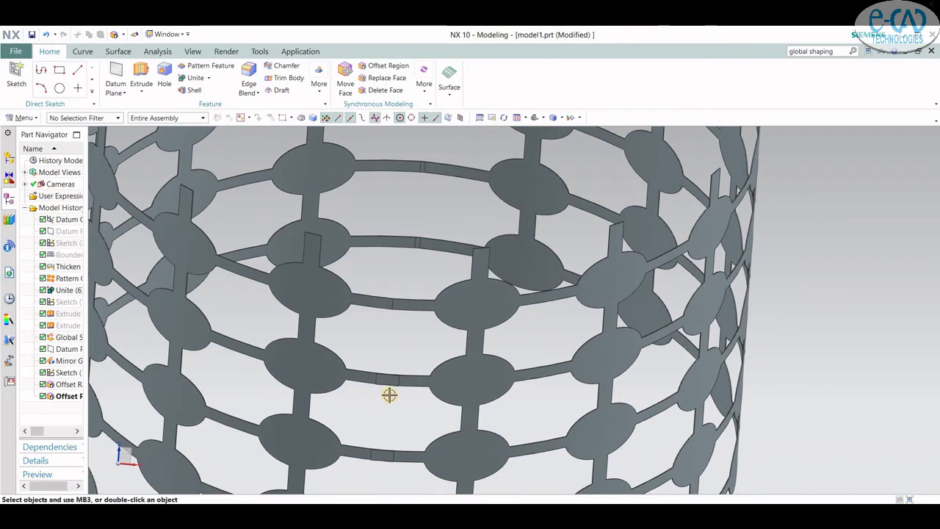
{"action": "scroll", "coordinate": [389, 395], "scroll_direction": "down", "scroll_amount": 3}
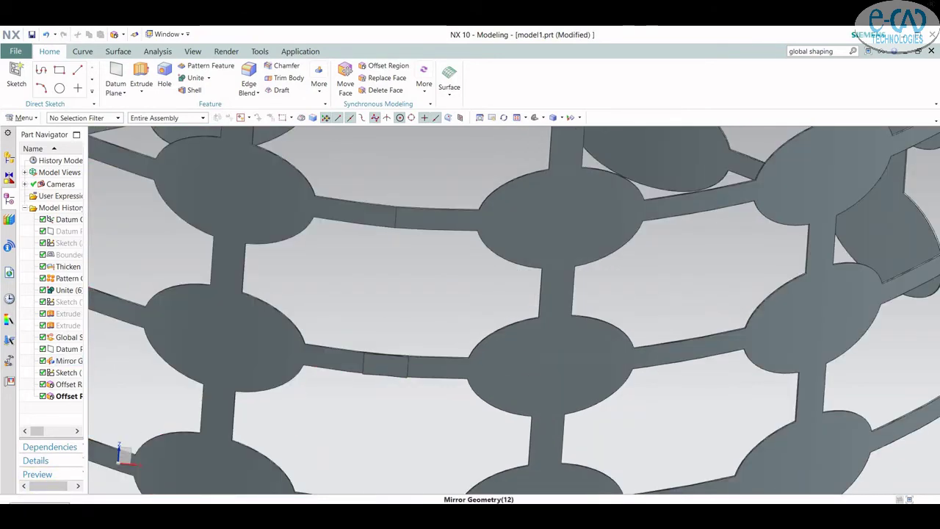
{"action": "scroll", "coordinate": [388, 304], "scroll_direction": "up", "scroll_amount": 3}
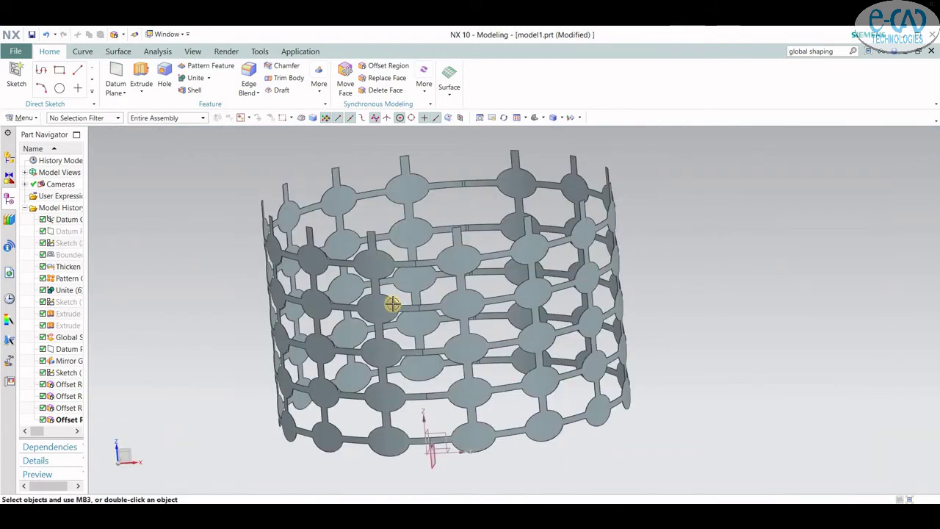
{"action": "scroll", "coordinate": [419, 311], "scroll_direction": "down", "scroll_amount": 2}
{"action": "scroll", "coordinate": [418, 328], "scroll_direction": "down", "scroll_amount": 2}
{"action": "scroll", "coordinate": [418, 329], "scroll_direction": "up", "scroll_amount": 3}
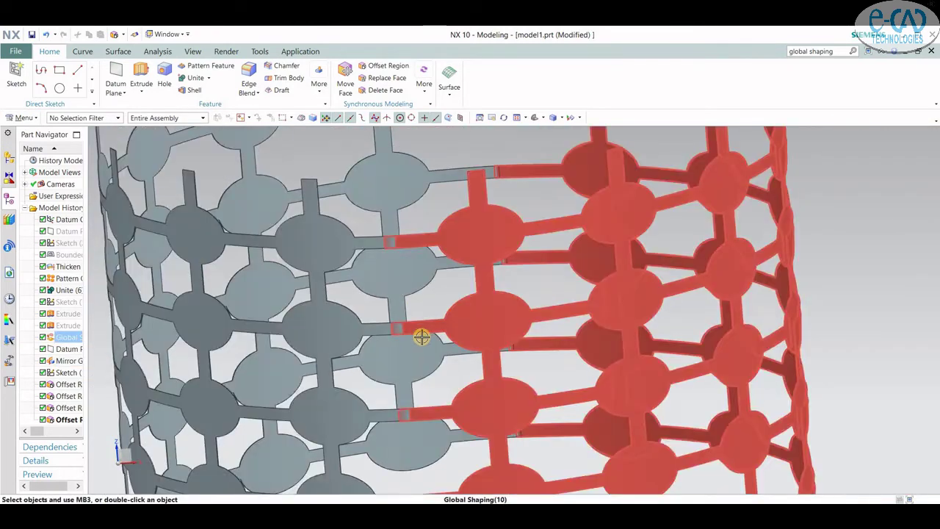
{"action": "middle_click_drag", "start_coordinate": [399, 346], "coordinate": [359, 281]}
{"action": "scroll", "coordinate": [358, 339], "scroll_direction": "down", "scroll_amount": 3}
{"action": "scroll", "coordinate": [356, 294], "scroll_direction": "down", "scroll_amount": 2}
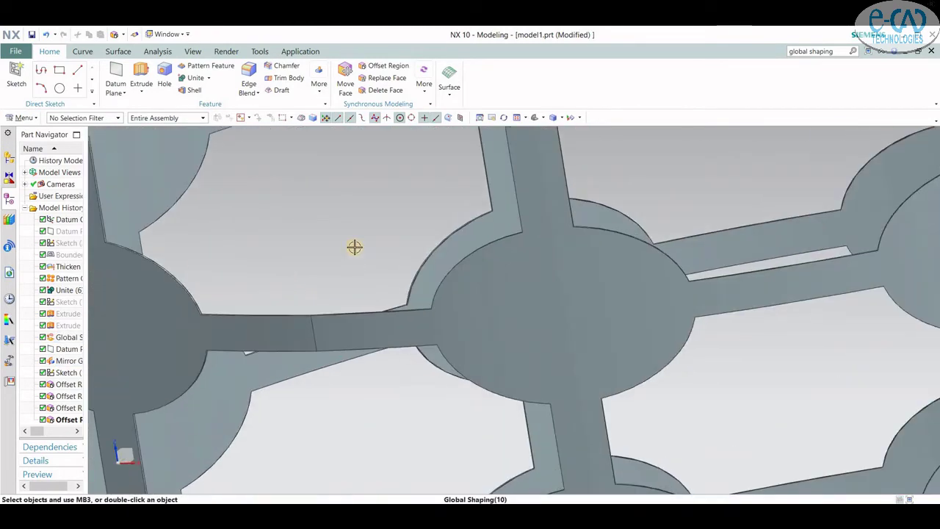
{"action": "scroll", "coordinate": [370, 242], "scroll_direction": "up", "scroll_amount": 3}
{"action": "scroll", "coordinate": [373, 235], "scroll_direction": "up", "scroll_amount": 2}
{"action": "mouse_move", "coordinate": [479, 323]}
{"action": "middle_mouse_down"}
{"action": "mouse_move", "coordinate": [500, 302]}
{"action": "mouse_move", "coordinate": [450, 304]}
{"action": "middle_mouse_up"}
{"action": "scroll", "coordinate": [473, 263], "scroll_direction": "down", "scroll_amount": 4}
{"action": "scroll", "coordinate": [473, 263], "scroll_direction": "up", "scroll_amount": 2}
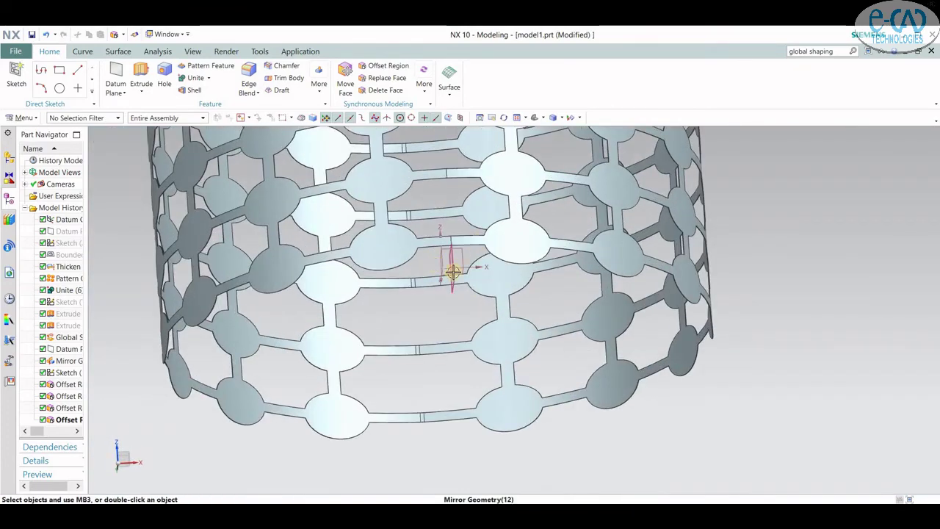
{"action": "scroll", "coordinate": [455, 319], "scroll_direction": "up", "scroll_amount": 2}
{"action": "middle_click_drag", "start_coordinate": [455, 319], "coordinate": [445, 288]}
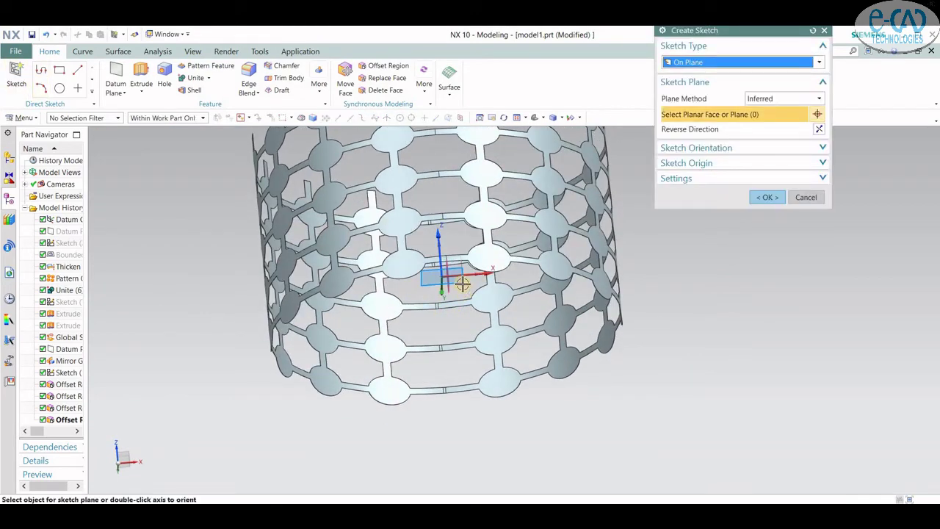
Sketch on the base plane and cap the bottom circle with a Fill Surface
{"action": "left_click", "coordinate": [764, 198]}
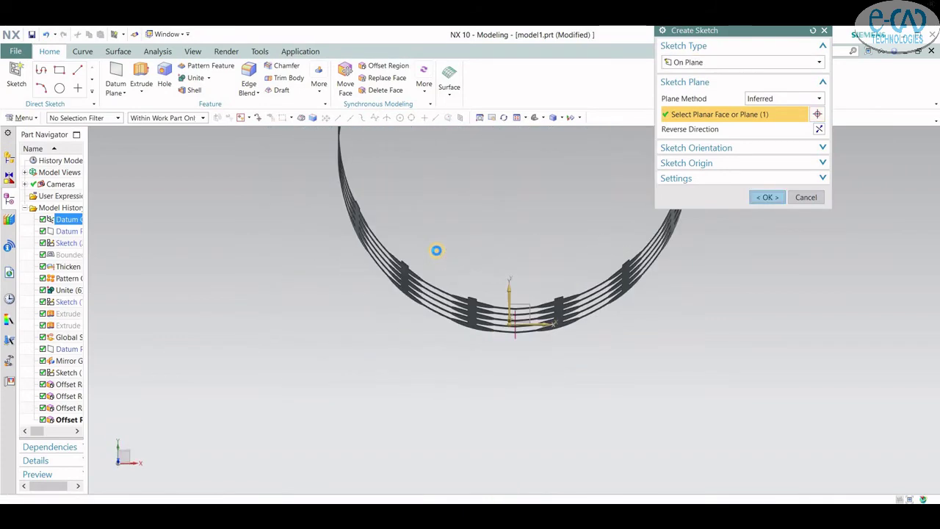
{"action": "scroll", "coordinate": [549, 193], "scroll_direction": "up", "scroll_amount": 1}
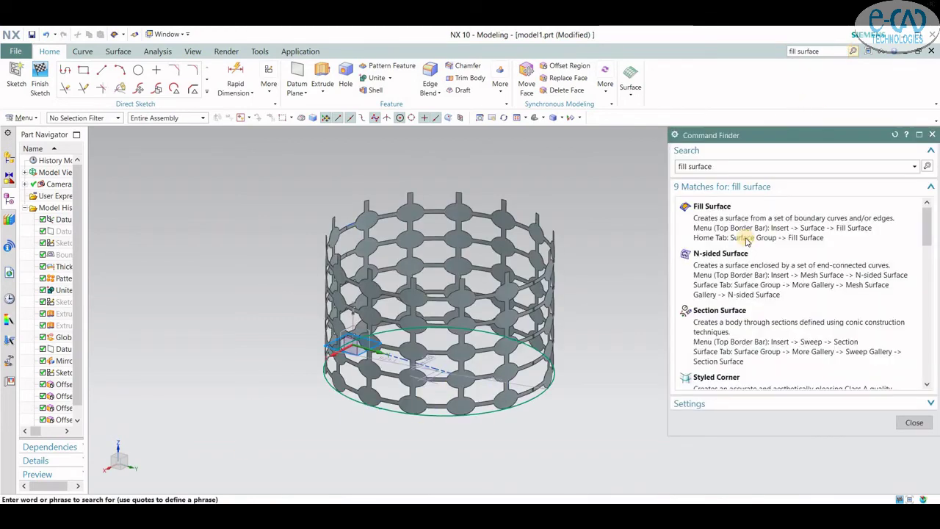
{"action": "left_click", "coordinate": [711, 208]}
{"action": "left_click", "coordinate": [480, 402]}
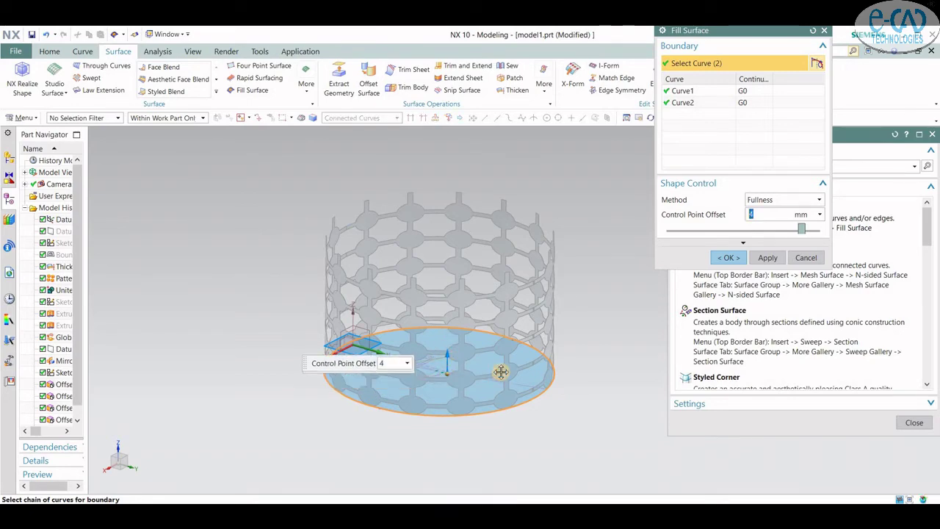
{"action": "mouse_move", "coordinate": [543, 430]}
{"action": "middle_mouse_down"}
{"action": "mouse_move", "coordinate": [556, 279]}
{"action": "mouse_move", "coordinate": [566, 375]}
{"action": "mouse_move", "coordinate": [558, 423]}
{"action": "mouse_move", "coordinate": [583, 426]}
{"action": "mouse_move", "coordinate": [587, 415]}
{"action": "middle_mouse_up"}
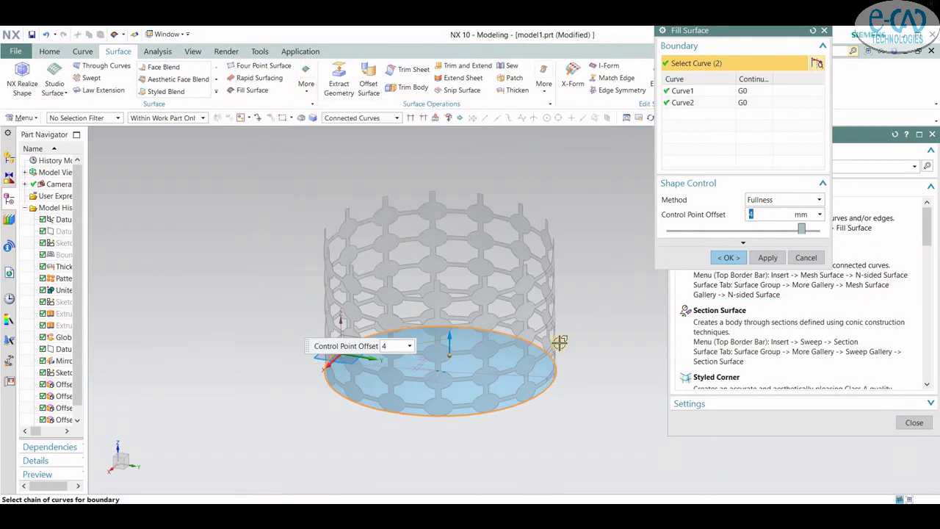
{"action": "mouse_move", "coordinate": [560, 342]}
{"action": "middle_mouse_down"}
{"action": "mouse_move", "coordinate": [561, 320]}
{"action": "mouse_move", "coordinate": [551, 331]}
{"action": "mouse_move", "coordinate": [707, 279]}
{"action": "middle_mouse_up"}
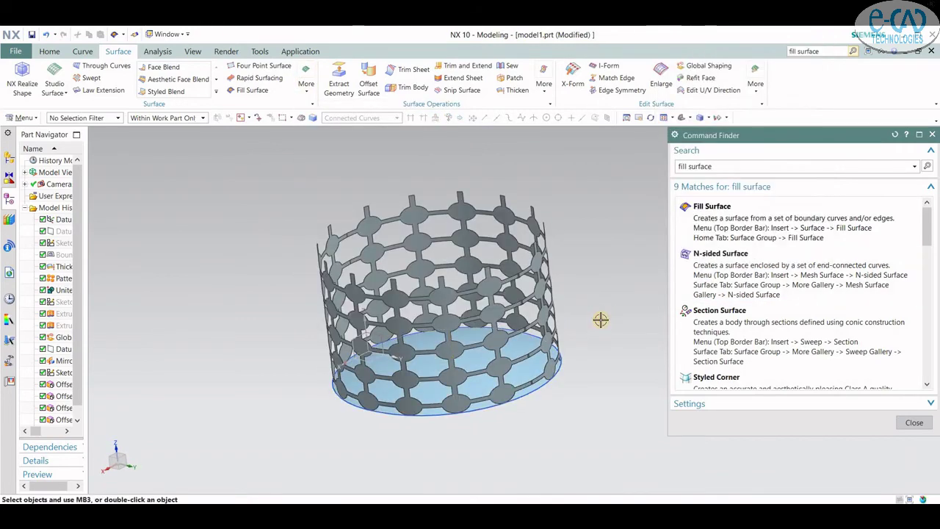
{"action": "mouse_move", "coordinate": [600, 321]}
{"action": "middle_mouse_down"}
{"action": "mouse_move", "coordinate": [608, 269]}
{"action": "mouse_move", "coordinate": [579, 216]}
{"action": "mouse_move", "coordinate": [601, 320]}
{"action": "mouse_move", "coordinate": [566, 308]}
{"action": "mouse_move", "coordinate": [589, 308]}
{"action": "middle_mouse_up"}
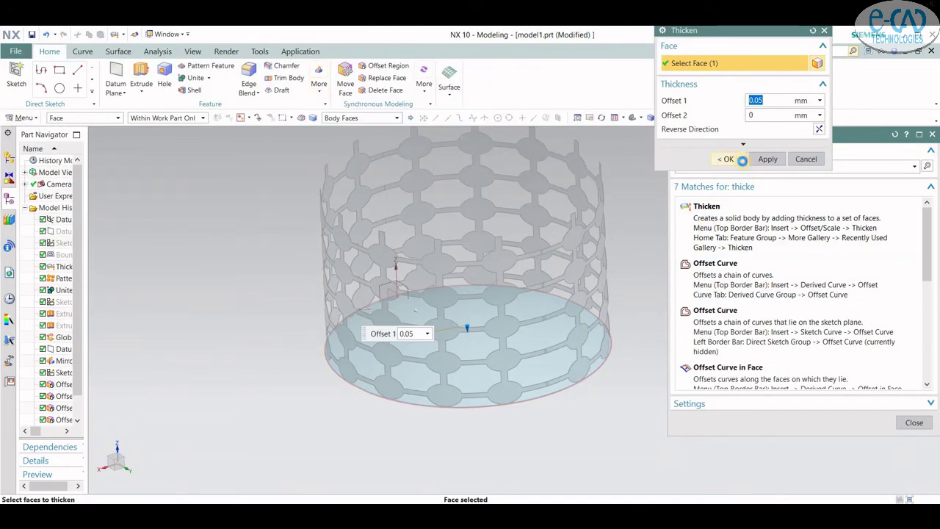
Thicken the base fill surface by 0.05 mm and close the command search panel
{"action": "left_click", "coordinate": [725, 159]}
{"action": "scroll", "coordinate": [541, 390], "scroll_direction": "up", "scroll_amount": 2}
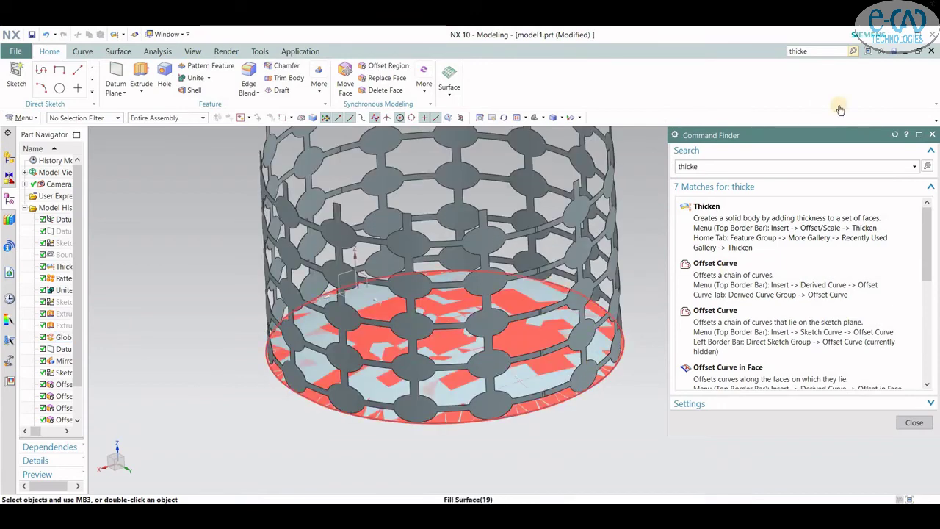
{"action": "key", "text": "Escape"}
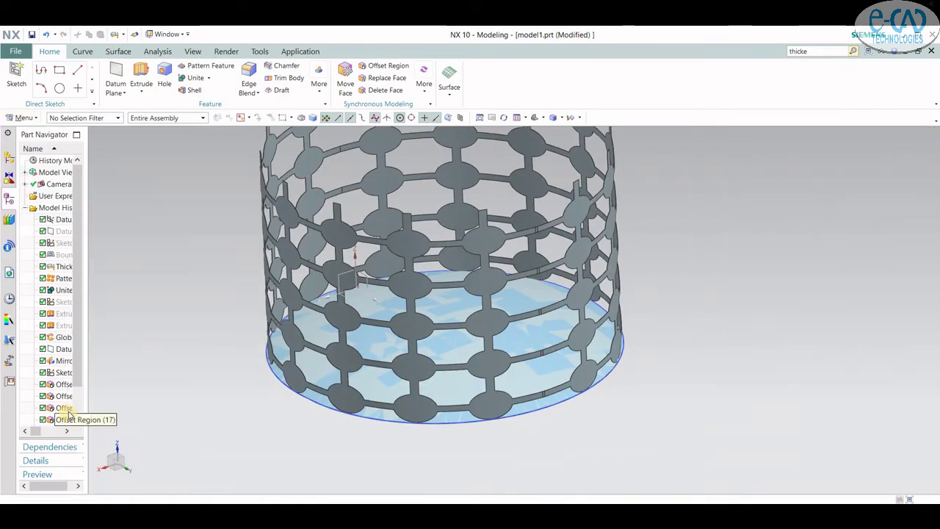
{"action": "scroll", "coordinate": [68, 415], "scroll_direction": "down", "scroll_amount": 1}
Hide the Fill Surface feature and orbit the view to inspect the thickened base
{"action": "right_click", "coordinate": [68, 409]}
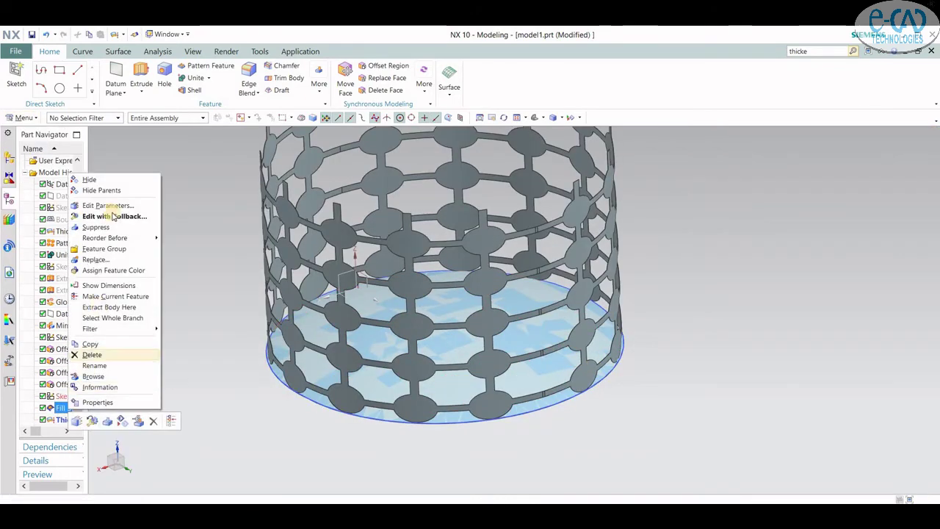
{"action": "left_click", "coordinate": [107, 182]}
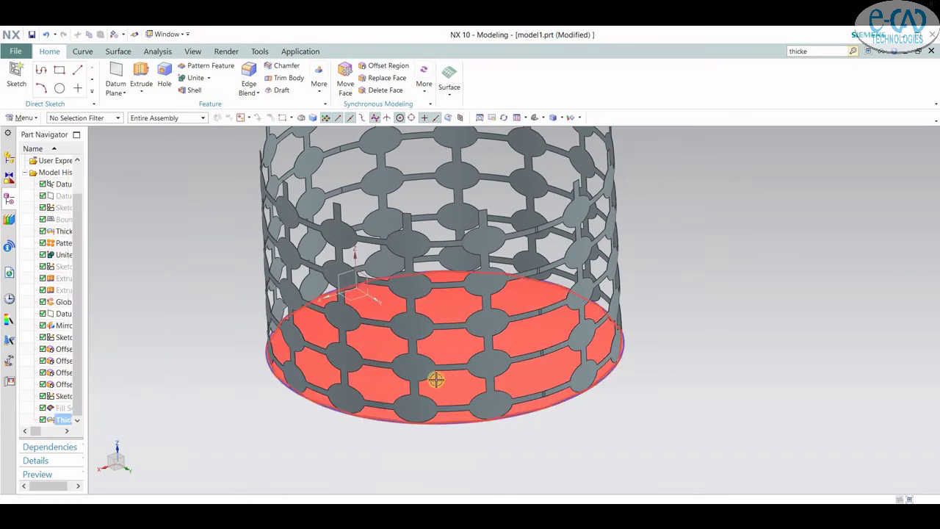
{"action": "scroll", "coordinate": [579, 416], "scroll_direction": "down", "scroll_amount": 3}
{"action": "mouse_move", "coordinate": [600, 387]}
{"action": "middle_mouse_down"}
{"action": "mouse_move", "coordinate": [619, 392]}
{"action": "mouse_move", "coordinate": [604, 390]}
{"action": "mouse_move", "coordinate": [592, 403]}
{"action": "mouse_move", "coordinate": [568, 388]}
{"action": "mouse_move", "coordinate": [564, 371]}
{"action": "mouse_move", "coordinate": [572, 400]}
{"action": "mouse_move", "coordinate": [567, 388]}
{"action": "middle_mouse_up"}
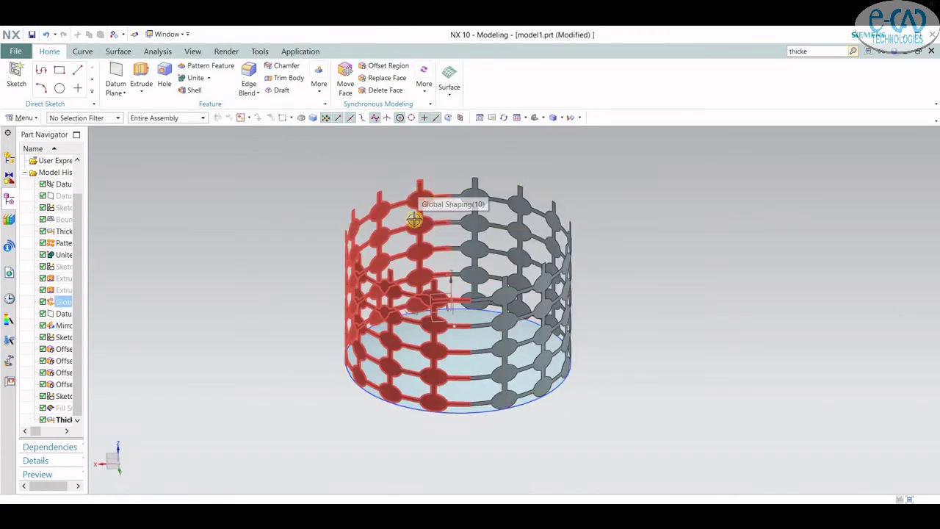
{"action": "mouse_move", "coordinate": [683, 249]}
{"action": "middle_mouse_down"}
{"action": "mouse_move", "coordinate": [612, 228]}
{"action": "mouse_move", "coordinate": [680, 254]}
{"action": "middle_mouse_up"}
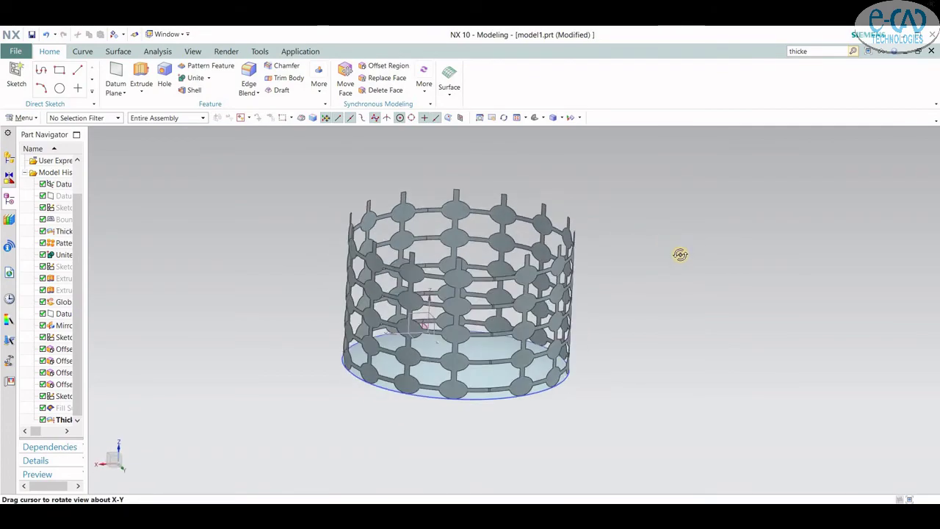
Sketch a rectangle across the top of the lattice cylinder and finish the sketch
{"action": "left_click", "coordinate": [414, 248]}
{"action": "left_click", "coordinate": [83, 69]}
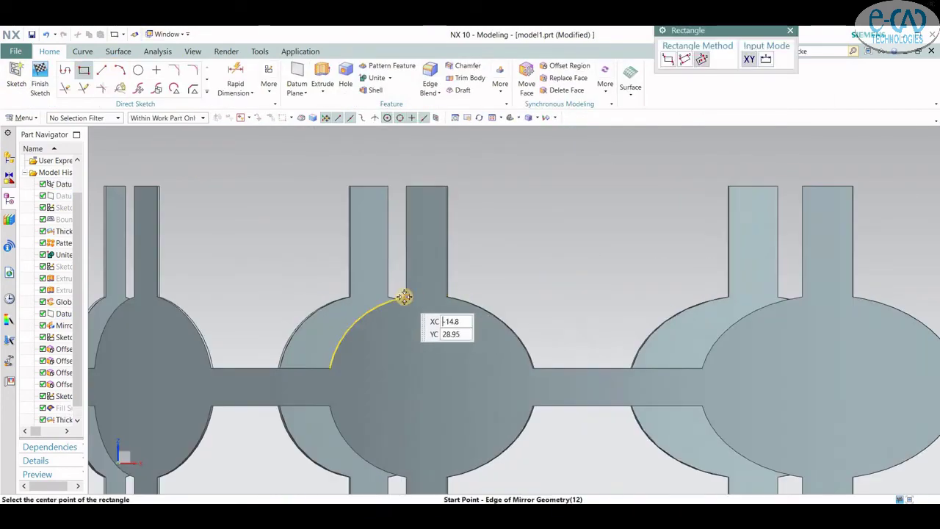
{"action": "scroll", "coordinate": [125, 283], "scroll_direction": "down", "scroll_amount": 3}
{"action": "scroll", "coordinate": [222, 290], "scroll_direction": "down", "scroll_amount": 2}
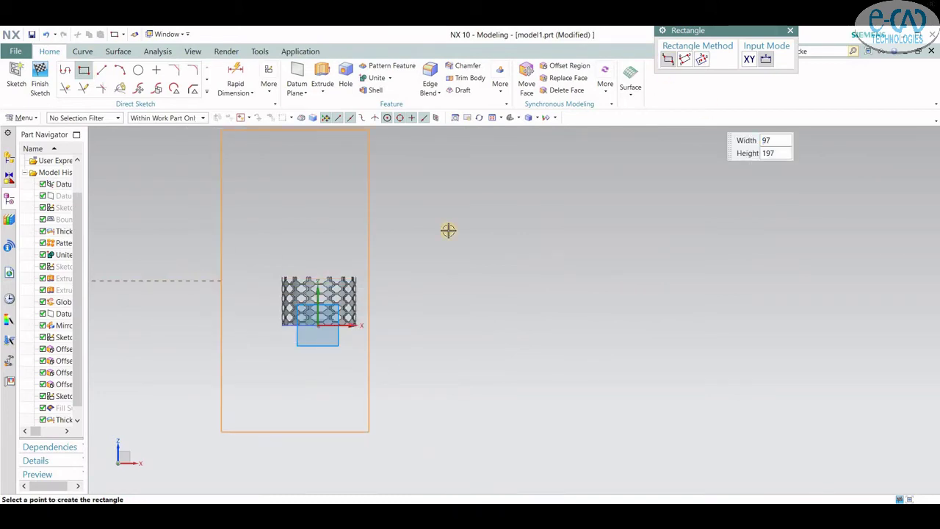
{"action": "scroll", "coordinate": [400, 260], "scroll_direction": "up", "scroll_amount": 3}
{"action": "left_click", "coordinate": [397, 265]}
{"action": "key", "text": "Escape"}
{"action": "scroll", "coordinate": [206, 273], "scroll_direction": "up", "scroll_amount": 2}
{"action": "key", "text": "ctrl+q"}
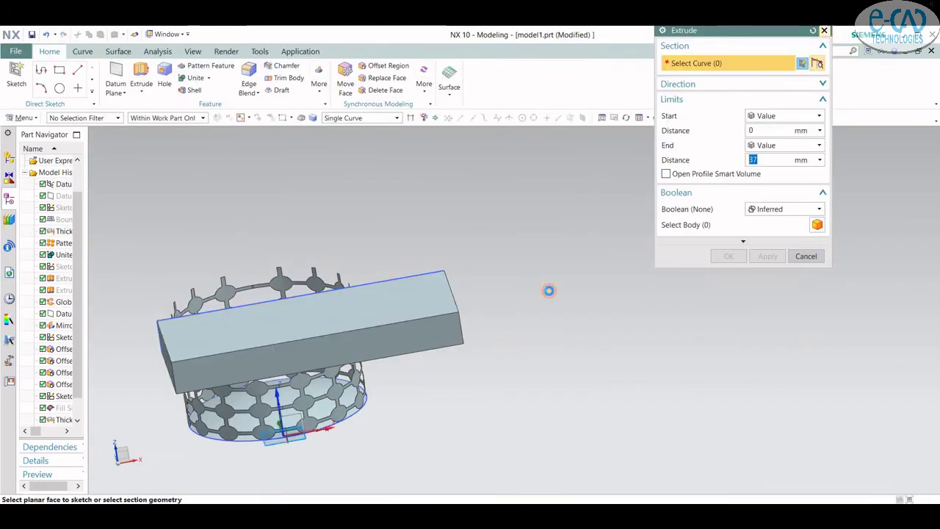
Extrude the rectangle 37 mm symmetrically, subtracting it to level the cylinder top
{"action": "left_click", "coordinate": [304, 304]}
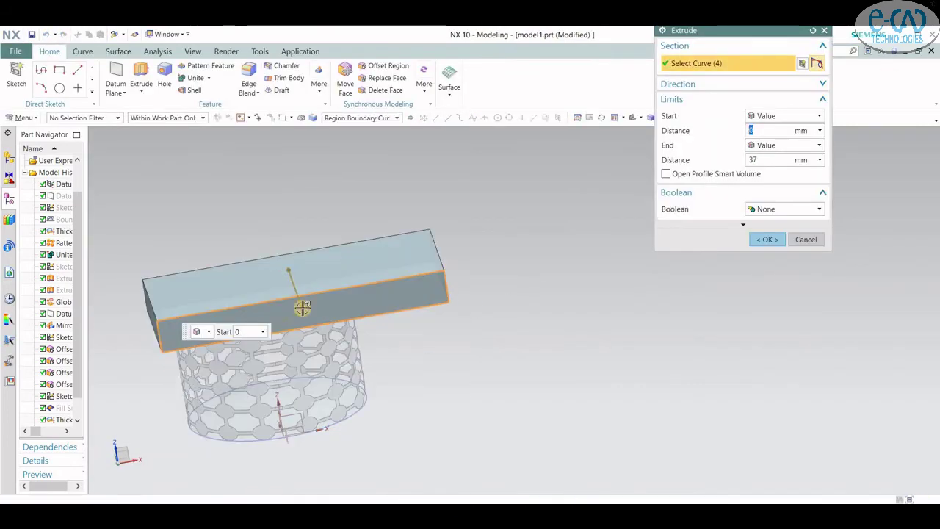
{"action": "middle_click_drag", "start_coordinate": [585, 317], "coordinate": [278, 365]}
{"action": "key", "text": "Escape"}
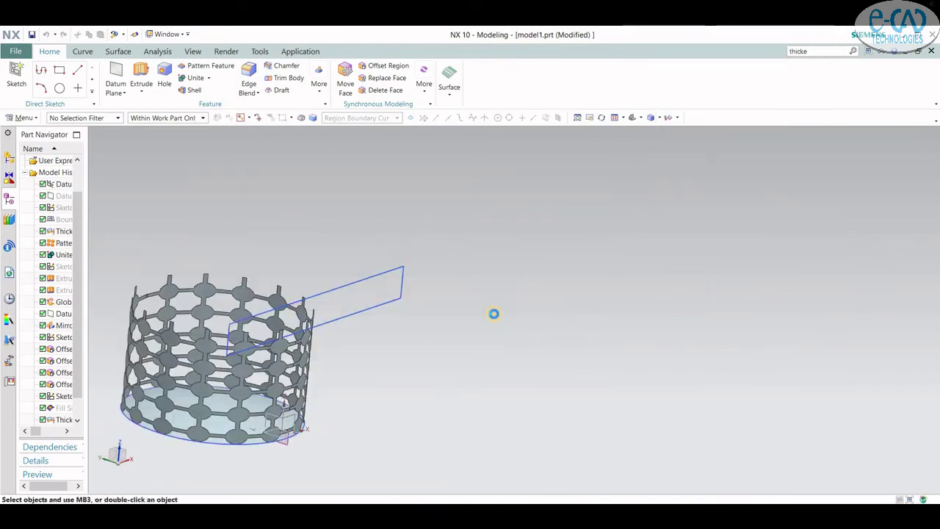
{"action": "mouse_move", "coordinate": [492, 315]}
{"action": "middle_mouse_down"}
{"action": "mouse_move", "coordinate": [413, 340]}
{"action": "mouse_move", "coordinate": [580, 319]}
{"action": "middle_mouse_up"}
{"action": "left_click", "coordinate": [478, 264]}
{"action": "key", "text": "x"}
{"action": "left_click", "coordinate": [784, 115]}
{"action": "left_click", "coordinate": [803, 139]}
{"action": "middle_click", "coordinate": [409, 364]}
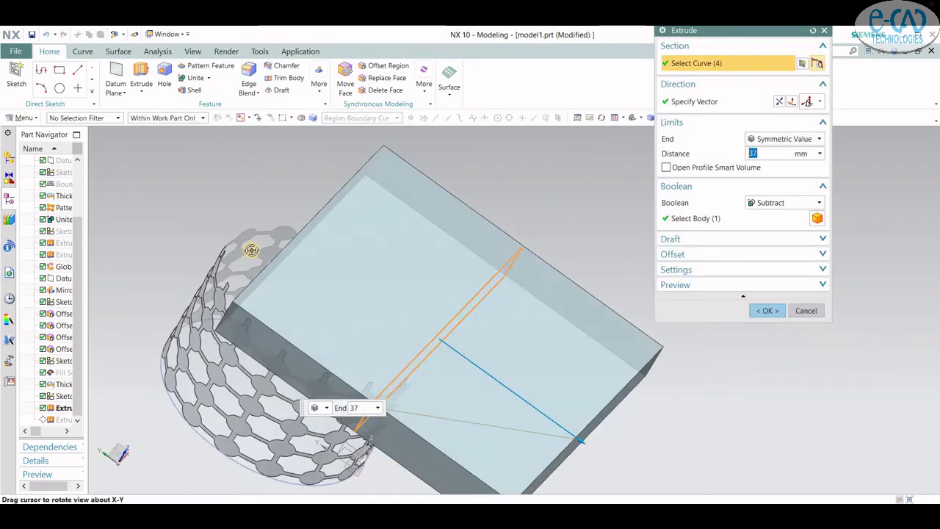
{"action": "middle_click_drag", "start_coordinate": [483, 267], "coordinate": [488, 269]}
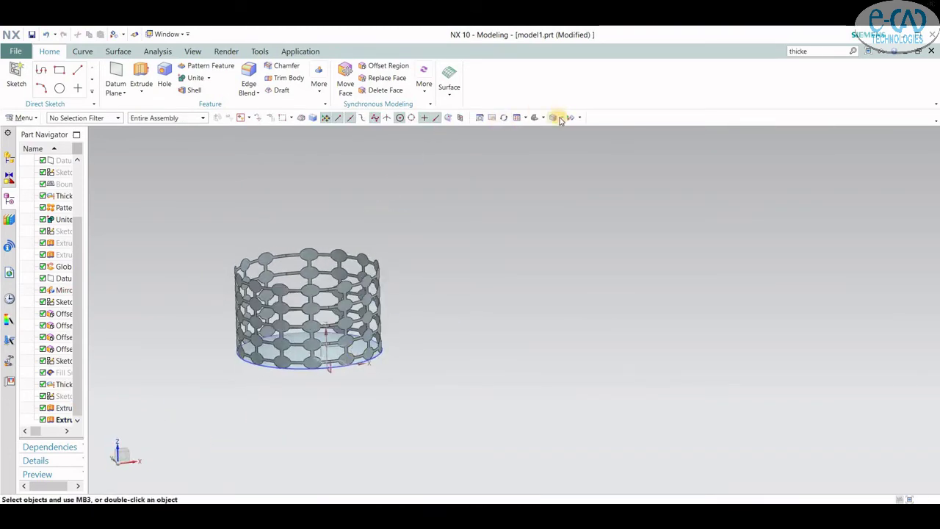
Switch the rendering style to Shaded without edges and enlarge the cylinder view
{"action": "left_click", "coordinate": [560, 117]}
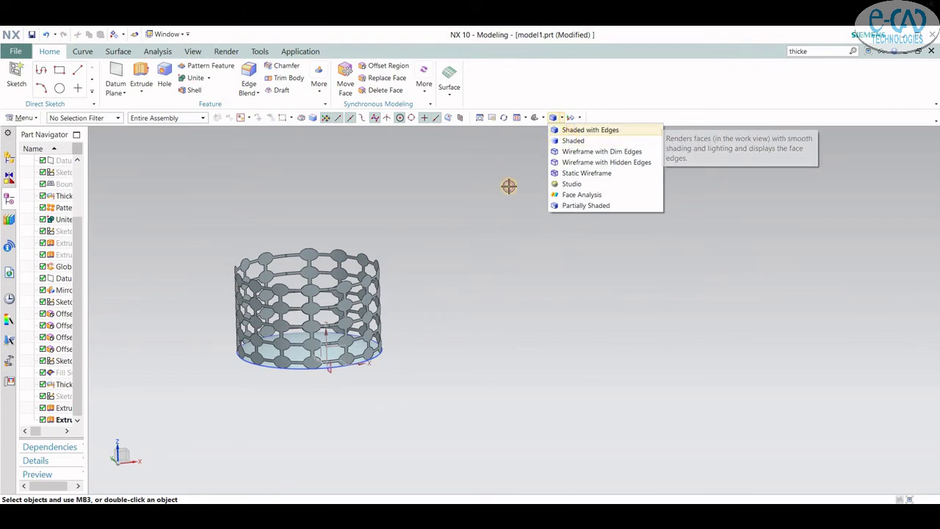
{"action": "mouse_move", "coordinate": [218, 273]}
{"action": "middle_mouse_down"}
{"action": "mouse_move", "coordinate": [282, 267]}
{"action": "mouse_move", "coordinate": [357, 284]}
{"action": "mouse_move", "coordinate": [350, 260]}
{"action": "mouse_move", "coordinate": [270, 257]}
{"action": "middle_mouse_up"}
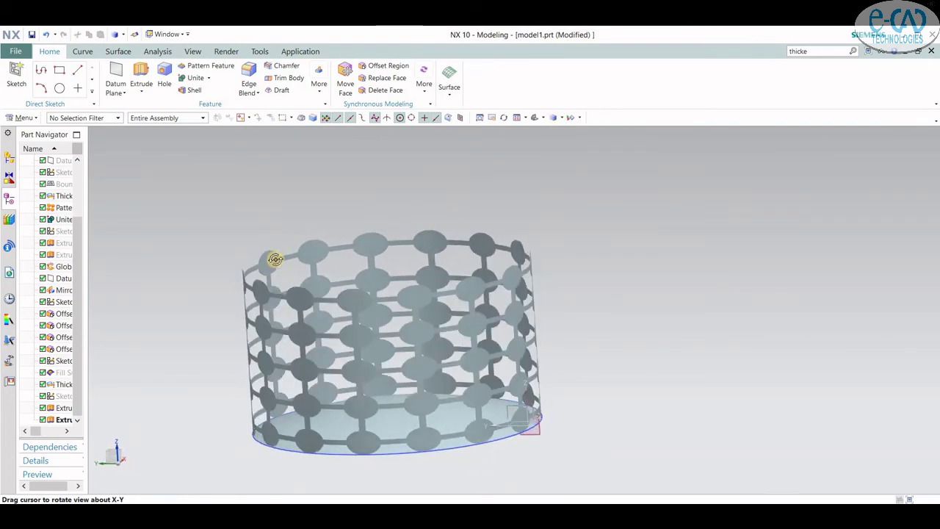
{"action": "scroll", "coordinate": [243, 225], "scroll_direction": "down", "scroll_amount": 2}
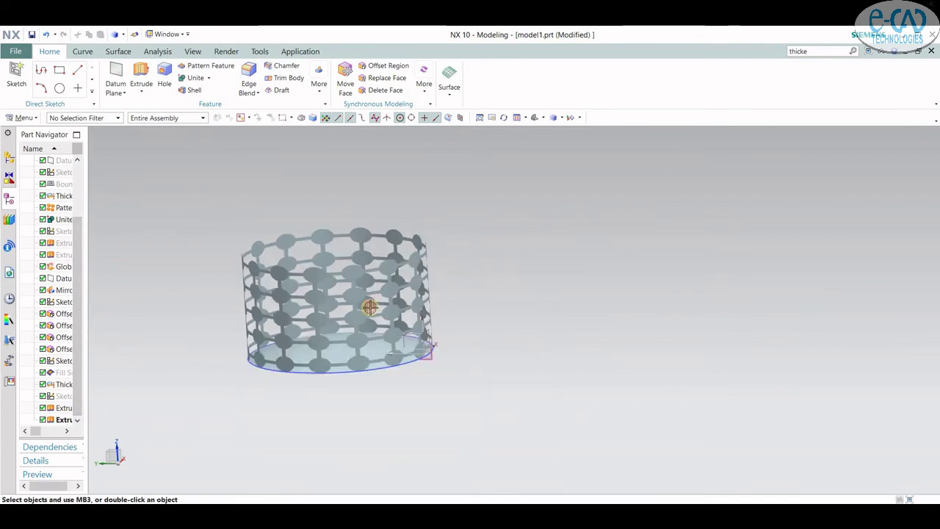
Colour all 2310 objects of the model Orange (colour ID 78)
{"action": "key", "text": "ctrl+a"}
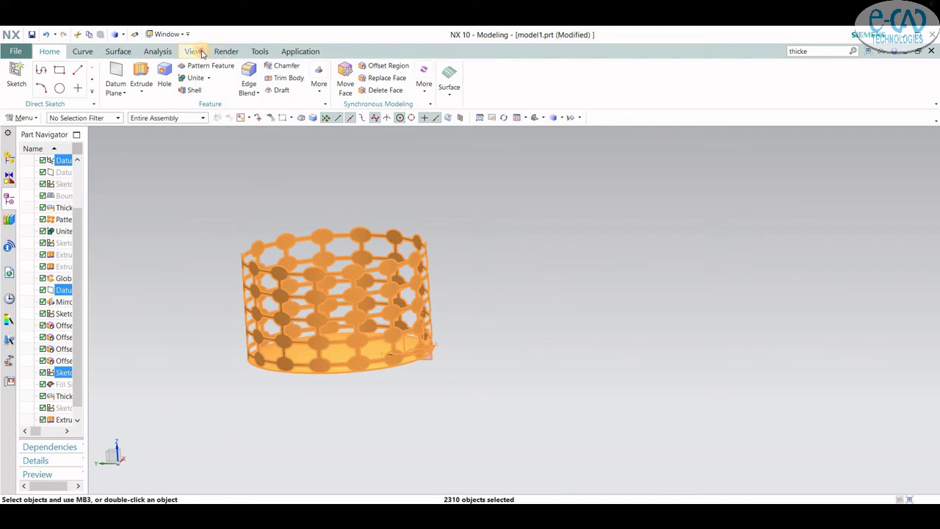
{"action": "left_click", "coordinate": [194, 52]}
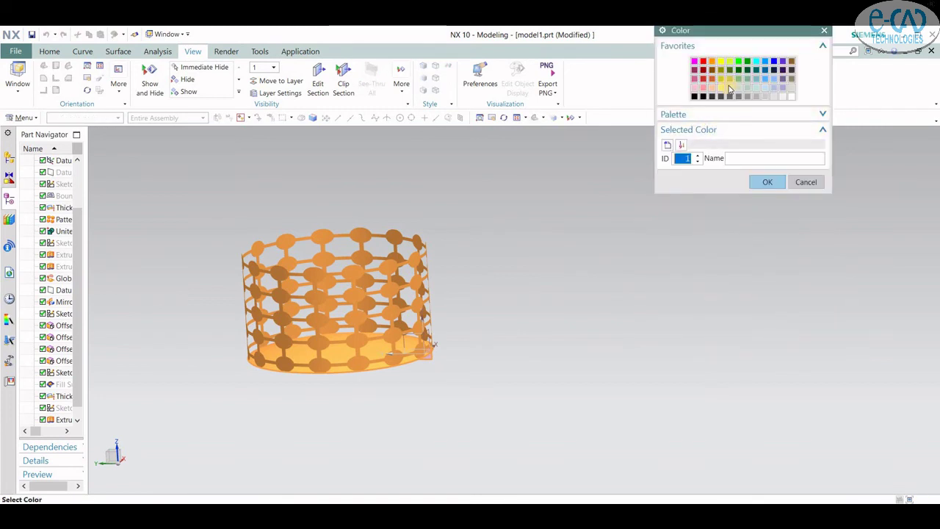
{"action": "left_click", "coordinate": [763, 181]}
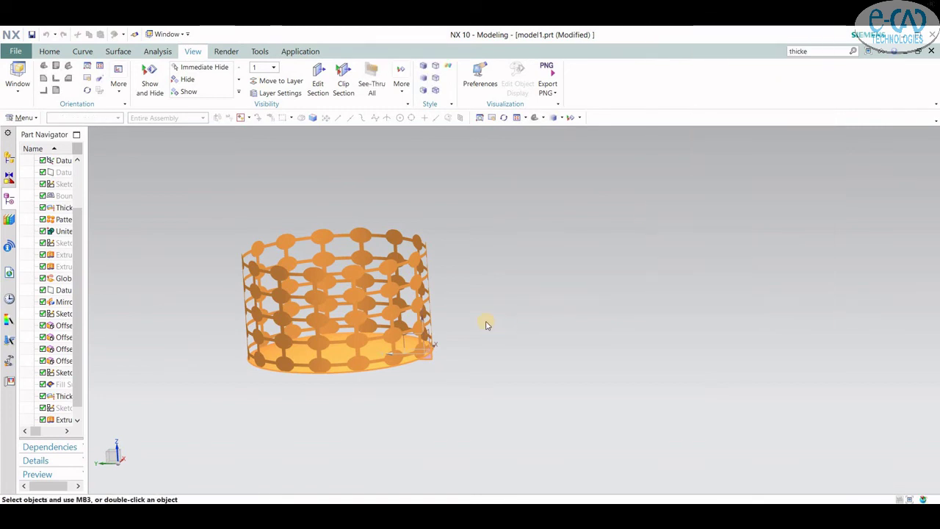
{"action": "left_click", "coordinate": [350, 303]}
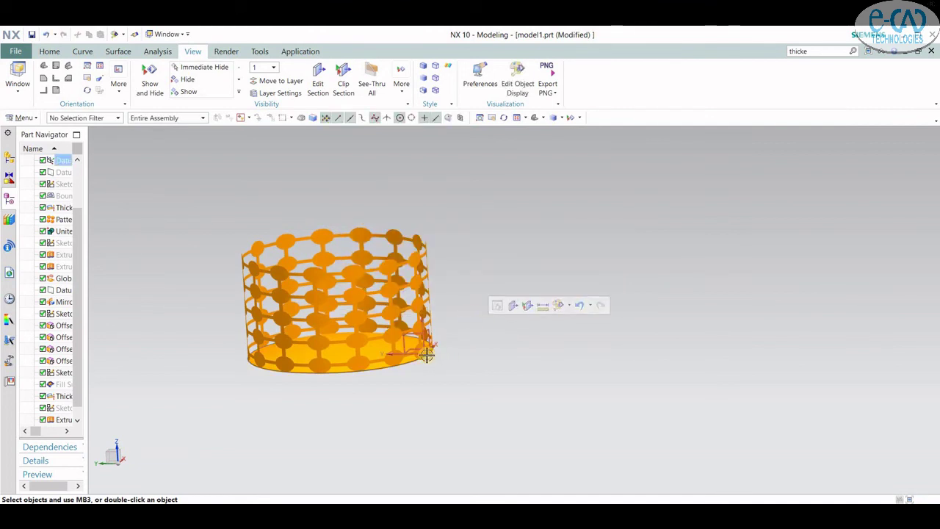
{"action": "scroll", "coordinate": [427, 354], "scroll_direction": "up", "scroll_amount": 3}
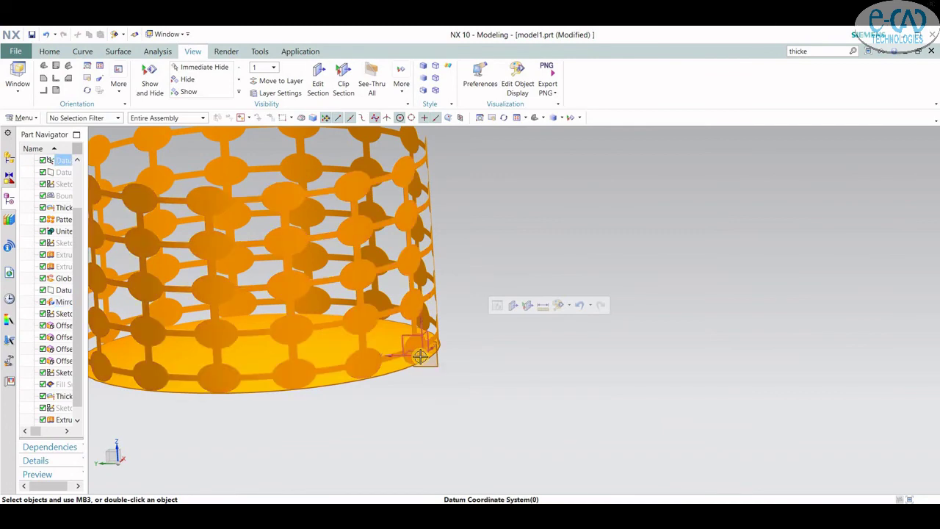
{"action": "right_click", "coordinate": [420, 354]}
{"action": "left_click", "coordinate": [434, 367]}
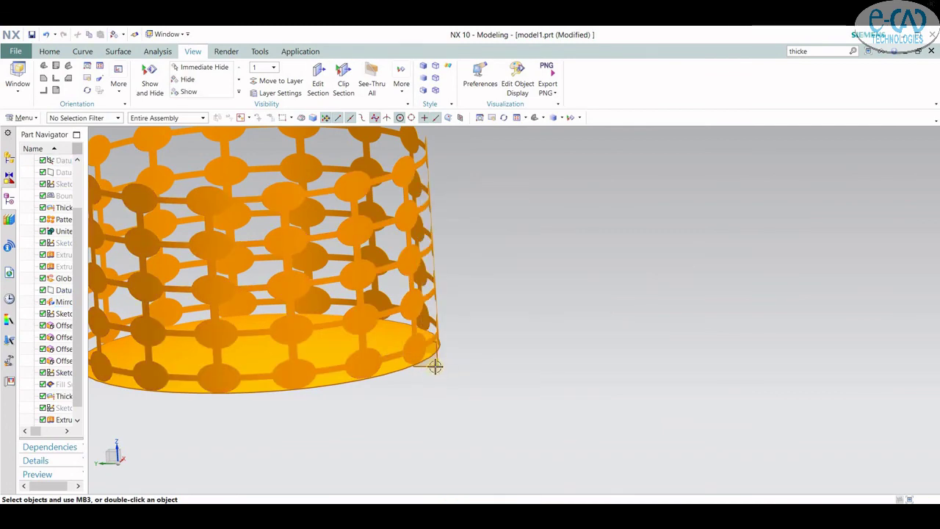
{"action": "right_click", "coordinate": [434, 367]}
{"action": "scroll", "coordinate": [507, 305], "scroll_direction": "down", "scroll_amount": 5}
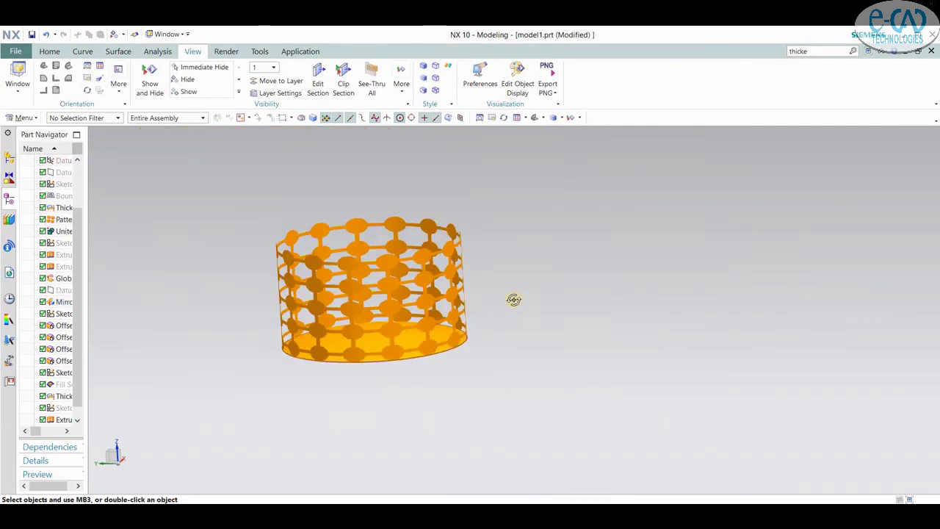
{"action": "mouse_move", "coordinate": [514, 301]}
{"action": "middle_mouse_down"}
{"action": "mouse_move", "coordinate": [461, 284]}
{"action": "mouse_move", "coordinate": [426, 301]}
{"action": "mouse_move", "coordinate": [387, 287]}
{"action": "mouse_move", "coordinate": [324, 309]}
{"action": "middle_mouse_up"}
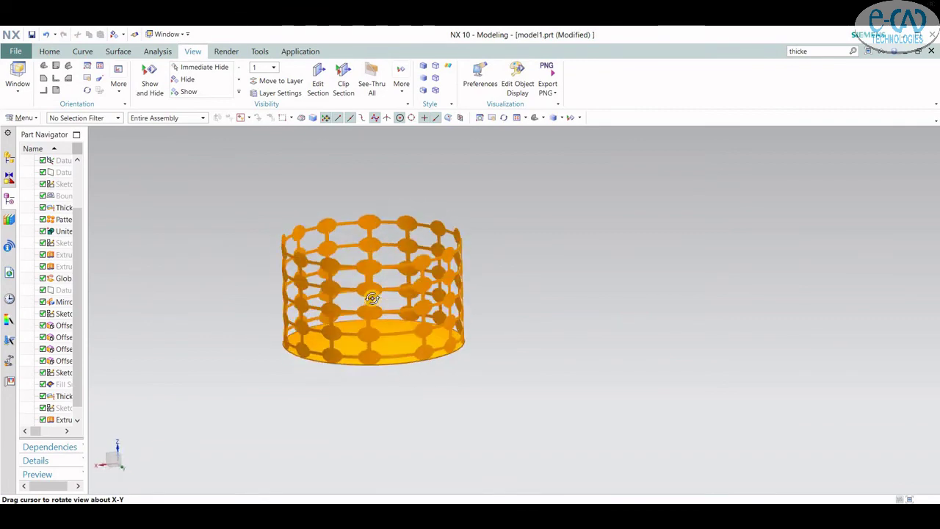
{"action": "middle_click_drag", "start_coordinate": [403, 304], "coordinate": [449, 301]}
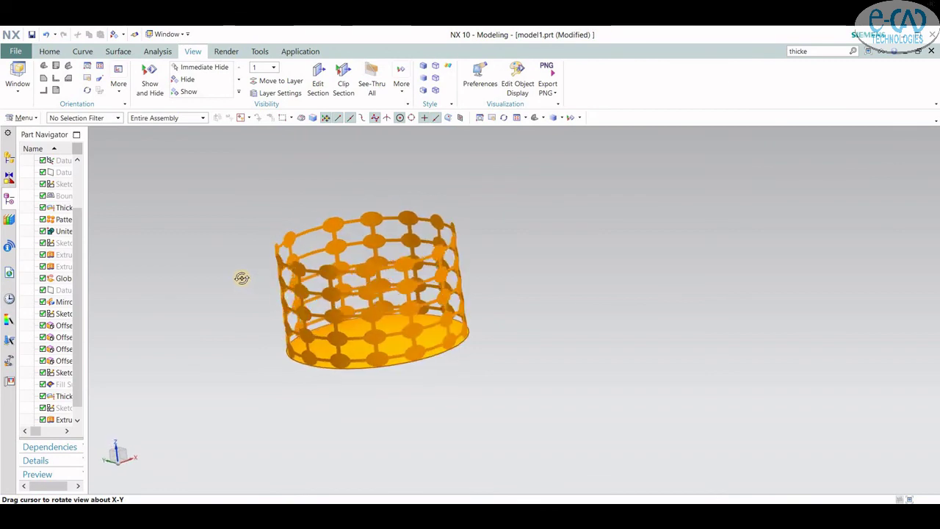
{"action": "mouse_move", "coordinate": [383, 241]}
{"action": "middle_mouse_down"}
{"action": "mouse_move", "coordinate": [587, 254]}
{"action": "mouse_move", "coordinate": [571, 237]}
{"action": "mouse_move", "coordinate": [528, 232]}
{"action": "mouse_move", "coordinate": [475, 238]}
{"action": "mouse_move", "coordinate": [471, 247]}
{"action": "middle_mouse_up"}
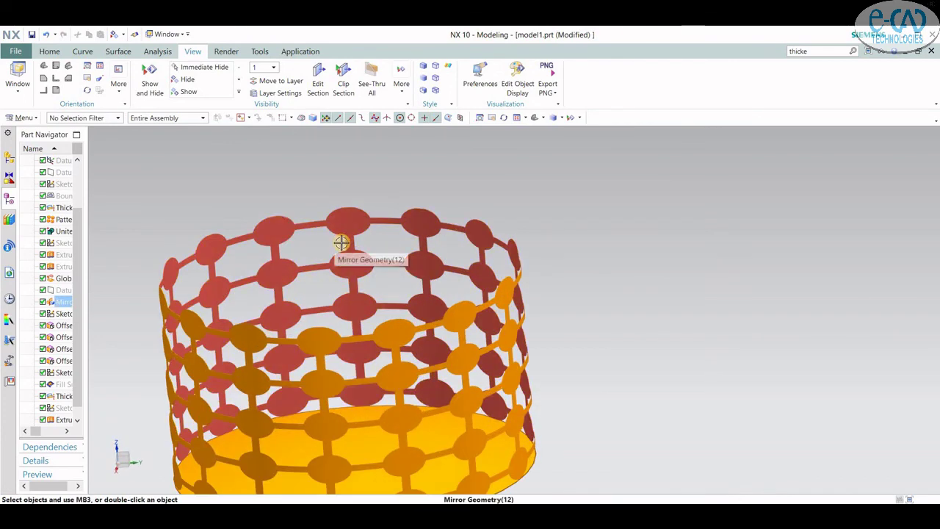
{"action": "mouse_move", "coordinate": [335, 242]}
{"action": "middle_mouse_down"}
{"action": "mouse_move", "coordinate": [524, 254]}
{"action": "mouse_move", "coordinate": [493, 254]}
{"action": "mouse_move", "coordinate": [475, 265]}
{"action": "mouse_move", "coordinate": [484, 271]}
{"action": "mouse_move", "coordinate": [440, 267]}
{"action": "mouse_move", "coordinate": [400, 280]}
{"action": "mouse_move", "coordinate": [429, 284]}
{"action": "middle_mouse_up"}
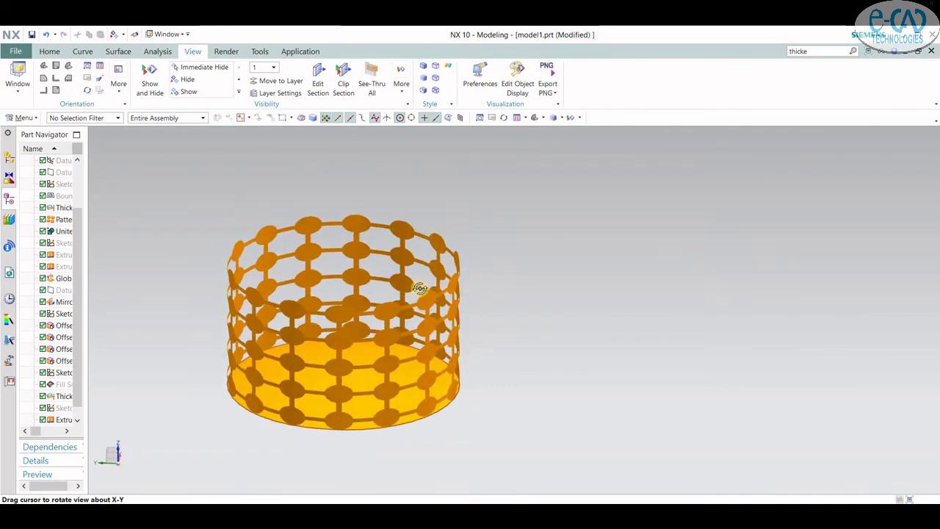